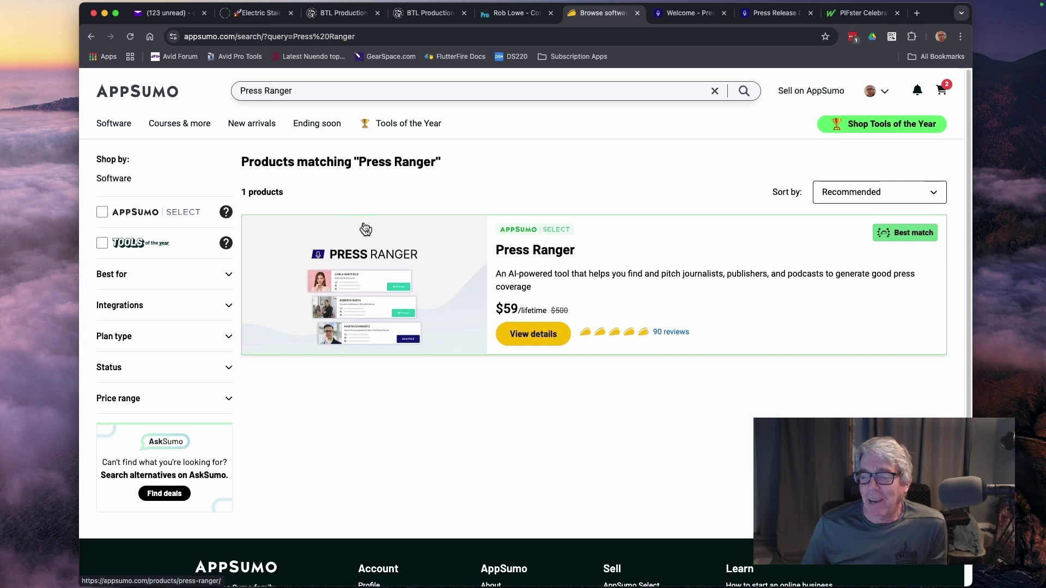
# Open the Press Ranger listing from the search results and read its overview, marking the 2,000,000 media contacts figure
pyautogui.scroll(-1, 365, 228)
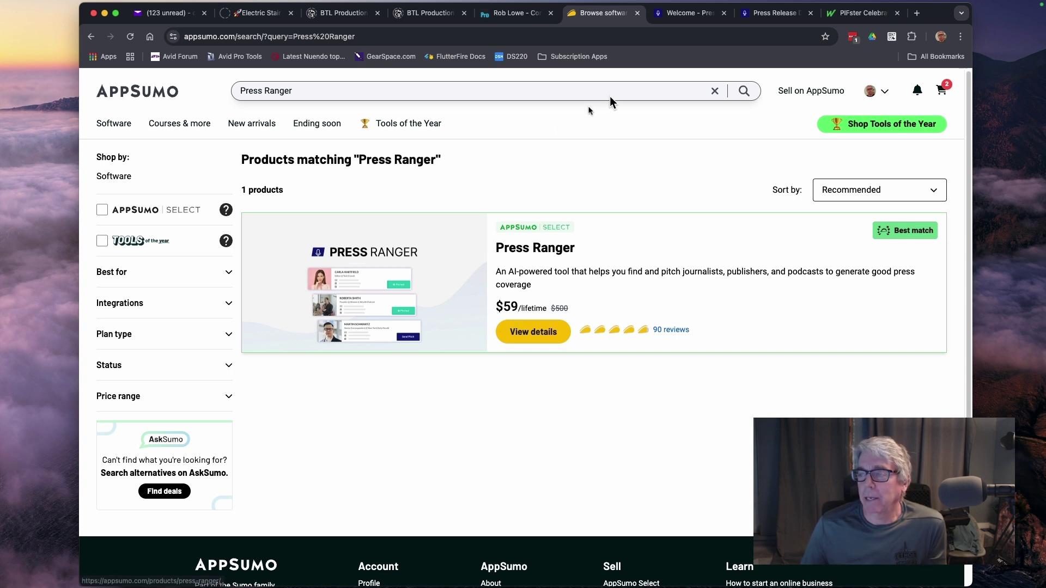
pyautogui.click(545, 248)
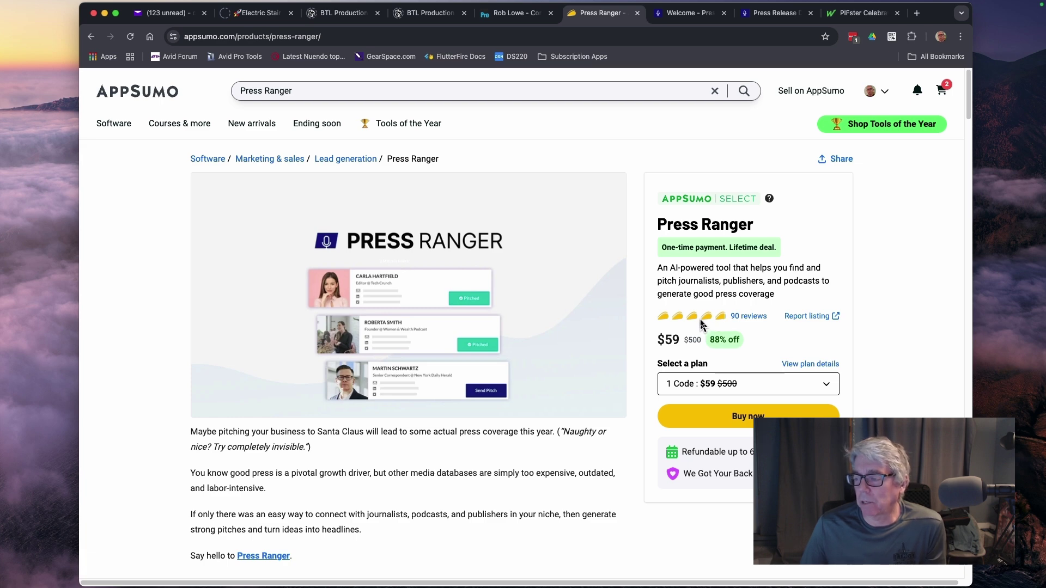
pyautogui.scroll(-3, 640, 323)
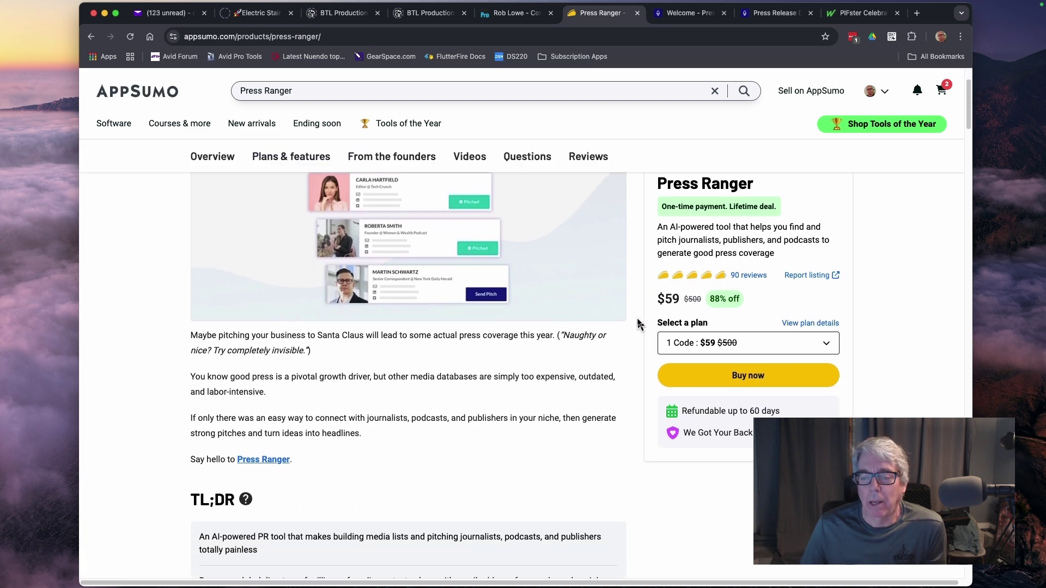
pyautogui.scroll(-10, 640, 324)
pyautogui.scroll(-5, 640, 325)
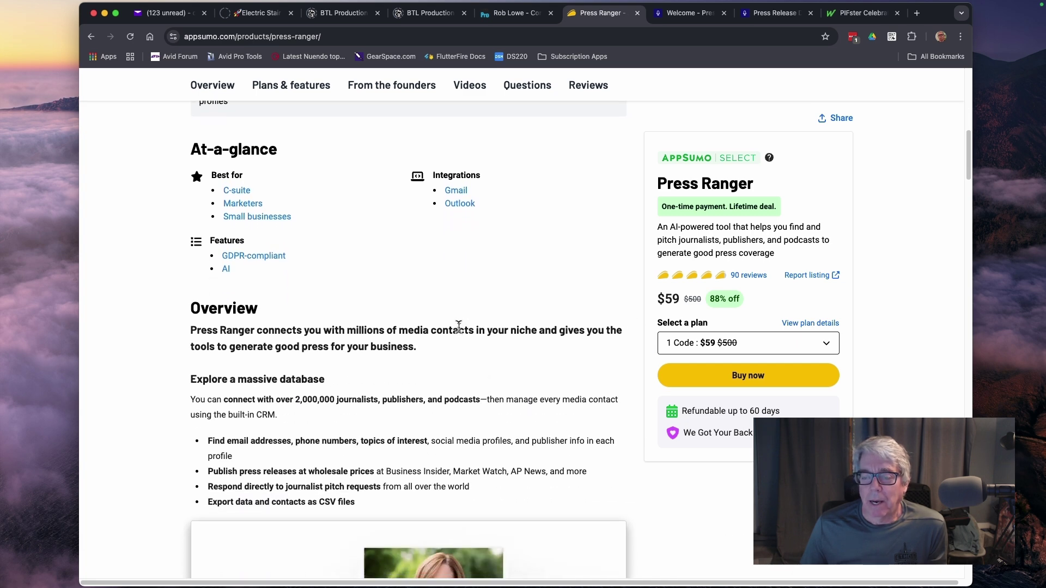
pyautogui.scroll(-4, 459, 326)
pyautogui.scroll(-5, 248, 265)
pyautogui.scroll(3, 277, 228)
pyautogui.scroll(1, 278, 228)
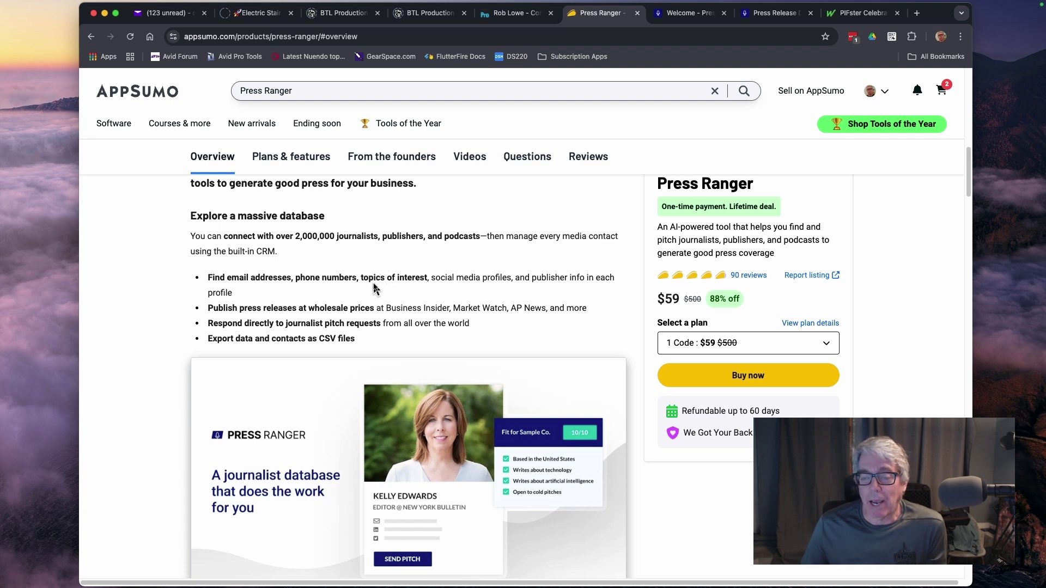
pyautogui.scroll(-1, 374, 274)
pyautogui.moveTo(294, 234); pyautogui.dragTo(334, 238)
pyautogui.scroll(-2, 339, 278)
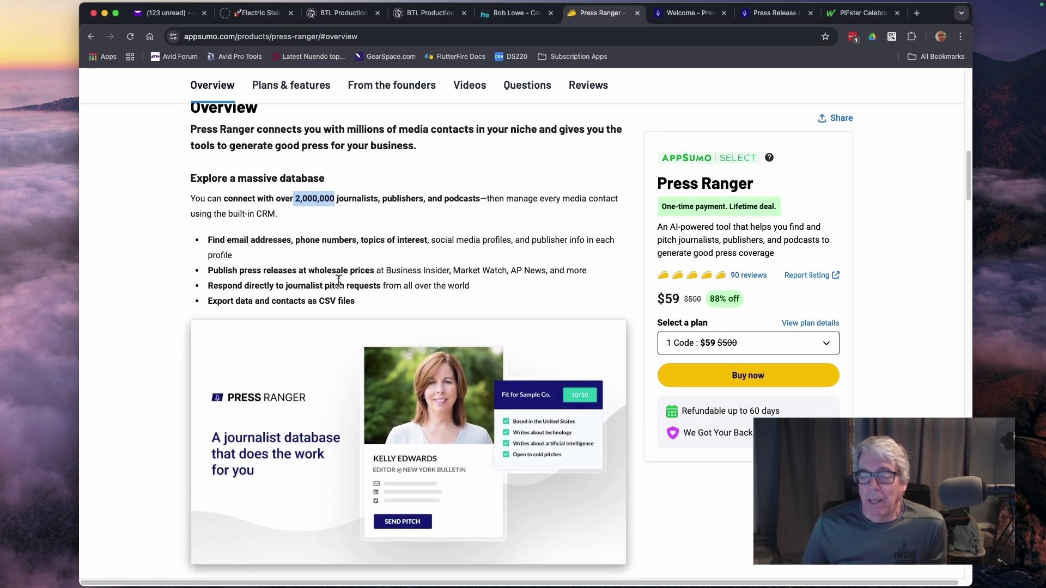
# Review the listing's AI writing features and the Plans & features comparison table
pyautogui.scroll(-8, 339, 284)
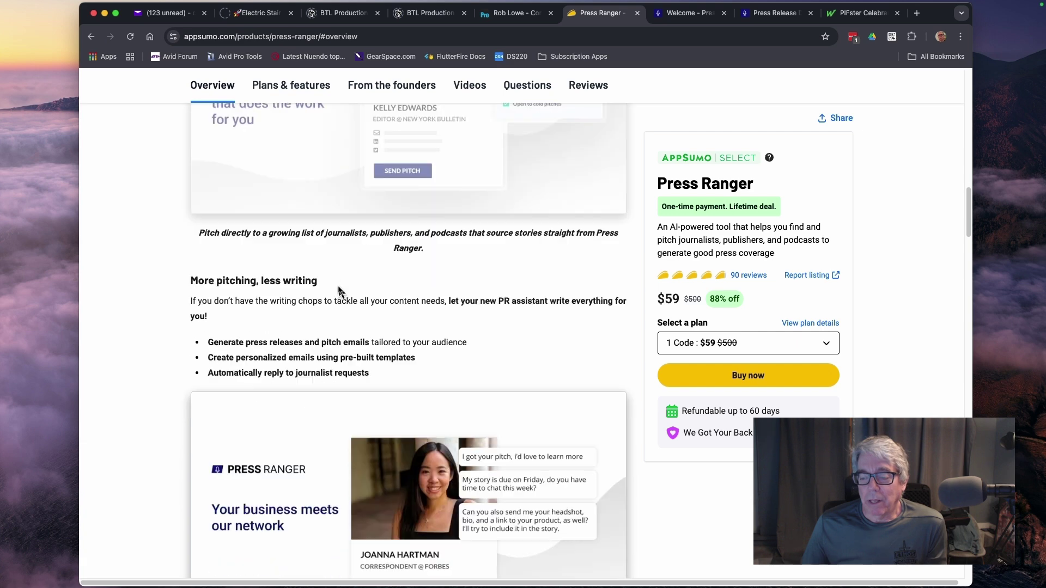
pyautogui.scroll(-6, 339, 293)
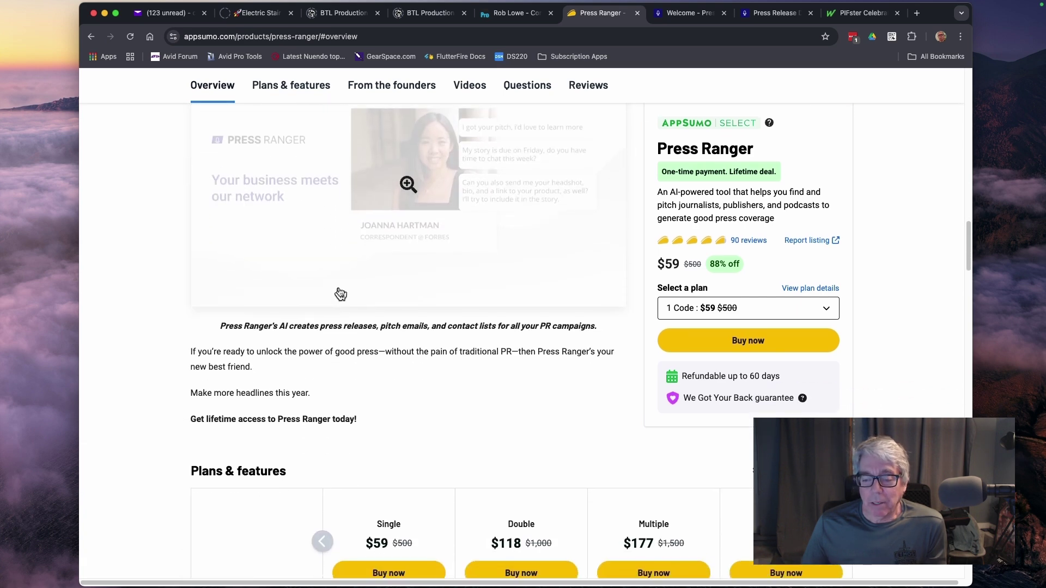
pyautogui.scroll(-2, 338, 293)
pyautogui.scroll(-2, 340, 295)
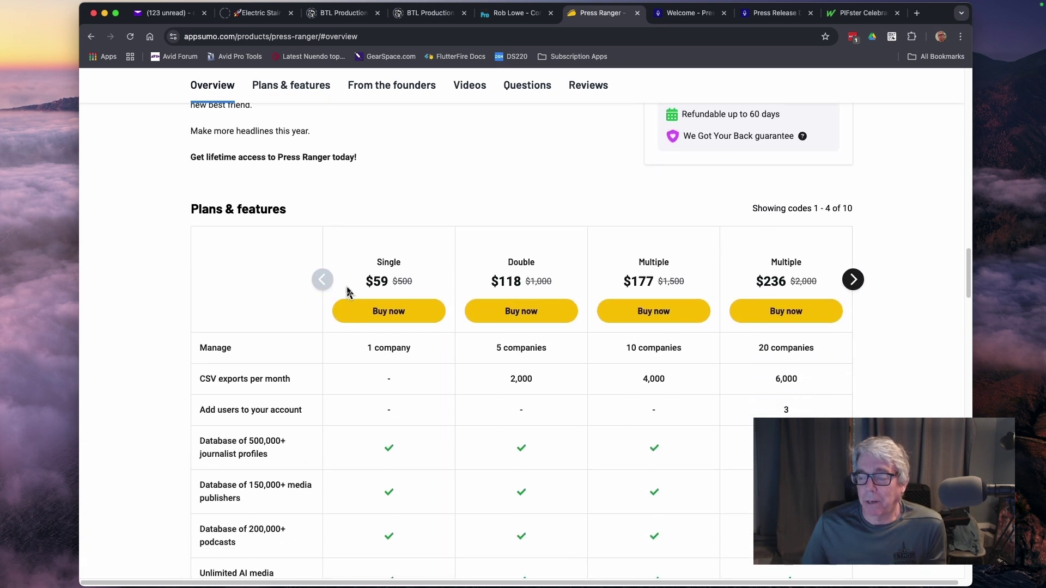
pyautogui.scroll(-1, 340, 299)
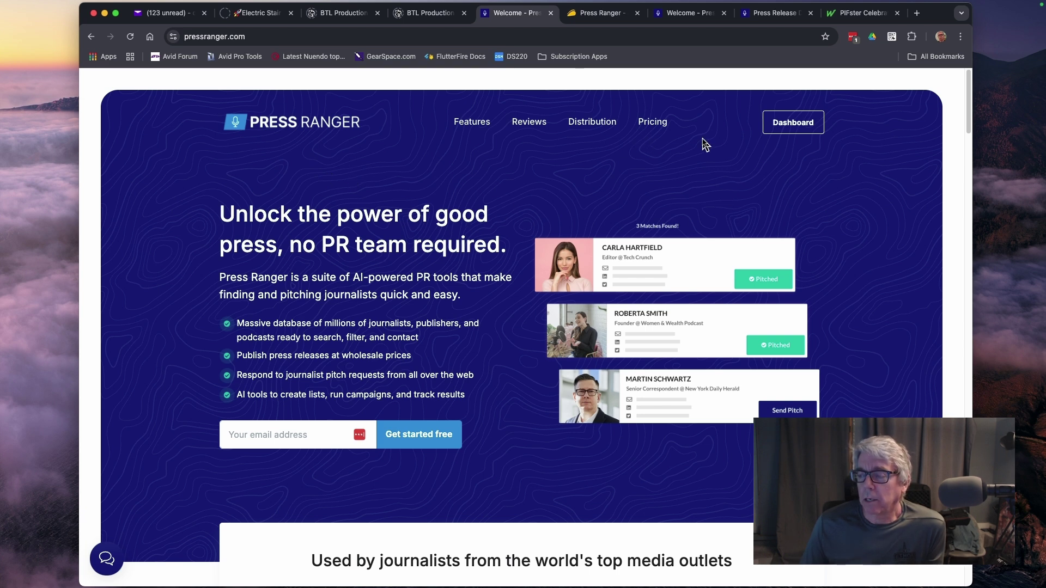
# Check the pricing on the Press Ranger website and compare it with the lifetime plans on the AppSumo listing
pyautogui.click(643, 130)
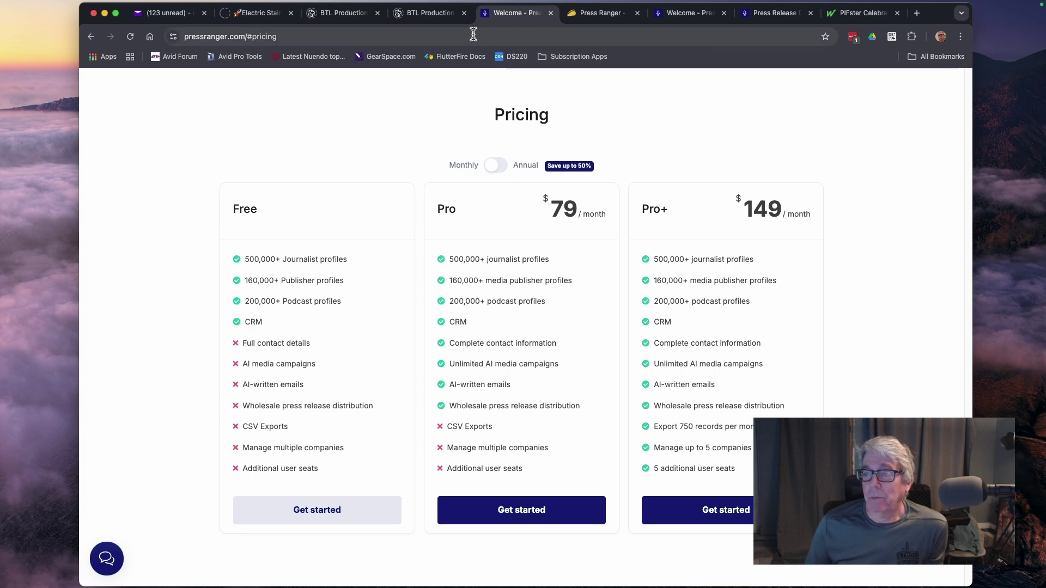
pyautogui.click(599, 13)
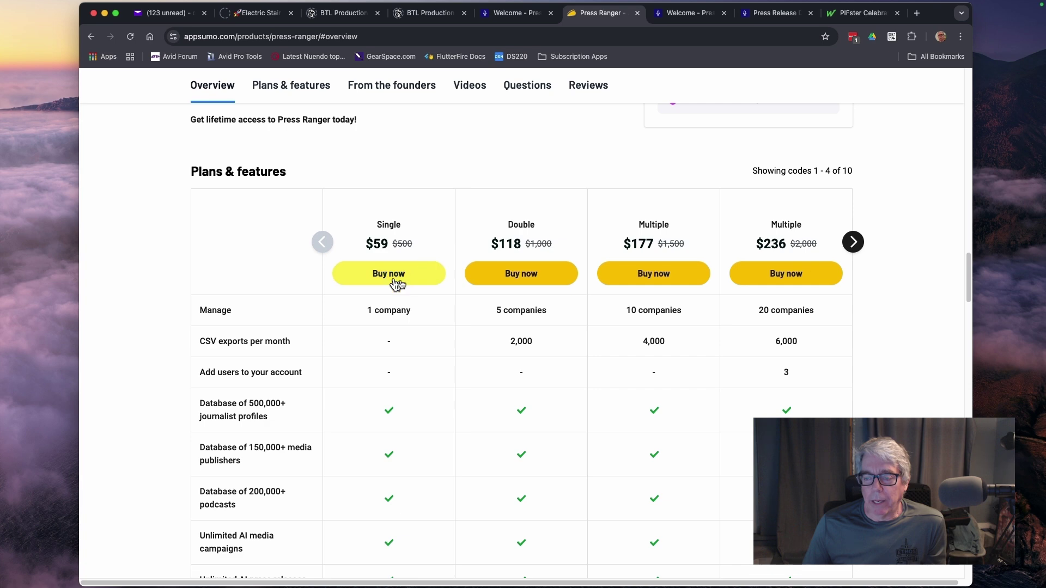
pyautogui.scroll(-1, 397, 299)
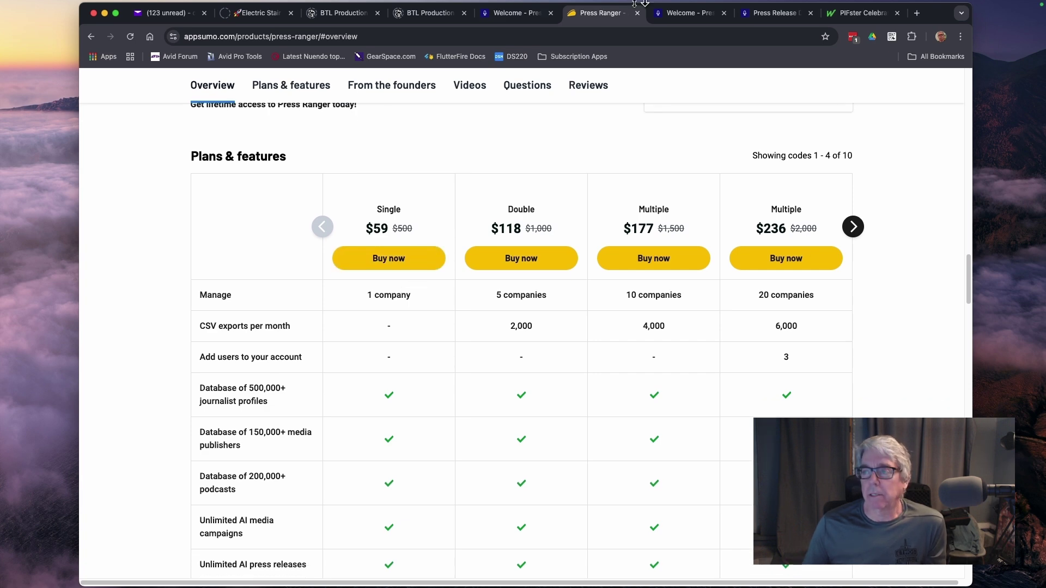
# Open the list of purchased products in the AppSumo account
pyautogui.scroll(5, 619, 369)
pyautogui.scroll(-1, 632, 359)
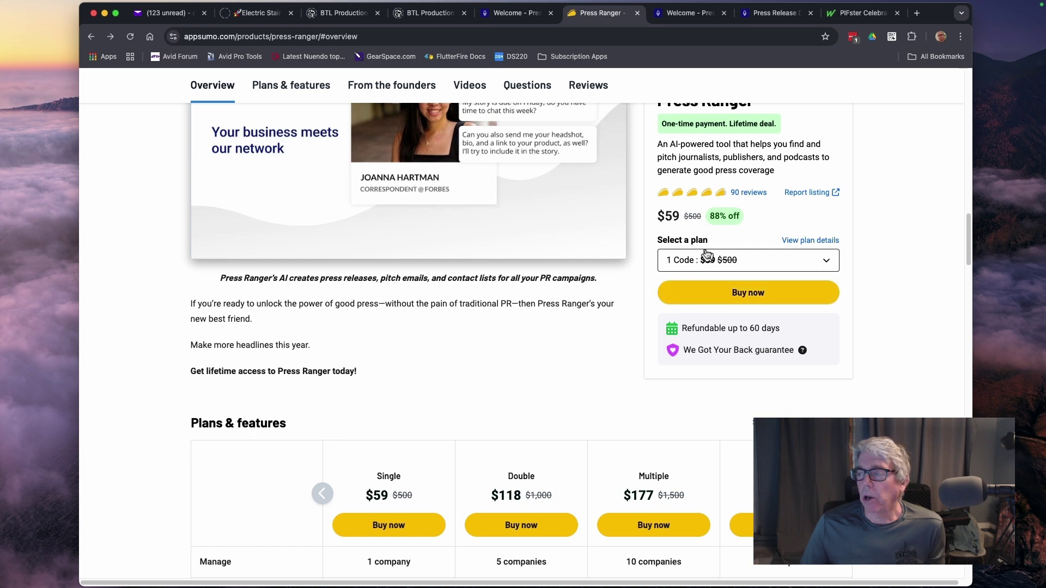
pyautogui.scroll(3, 707, 254)
pyautogui.click(884, 93)
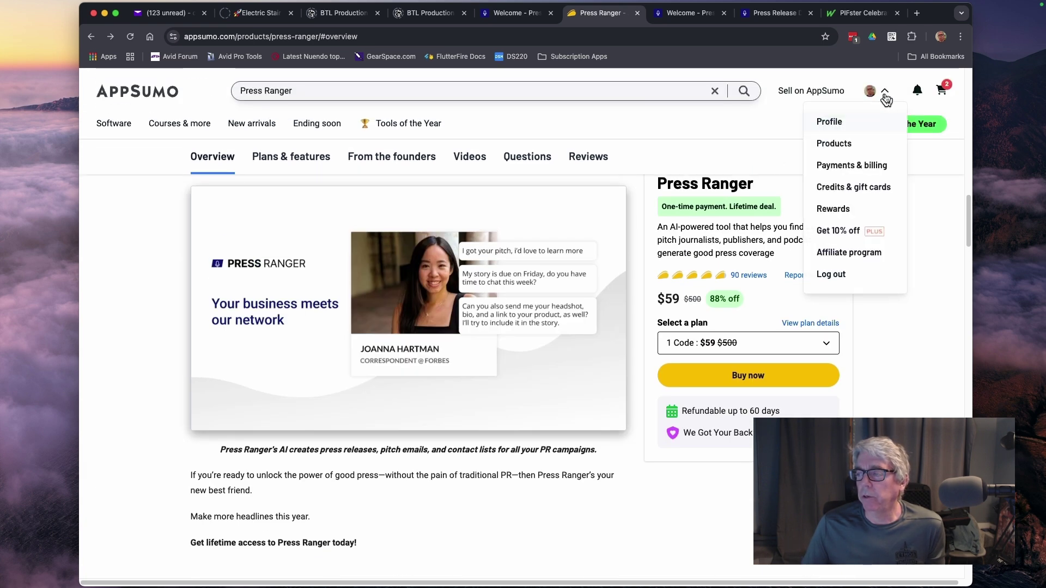
pyautogui.click(833, 143)
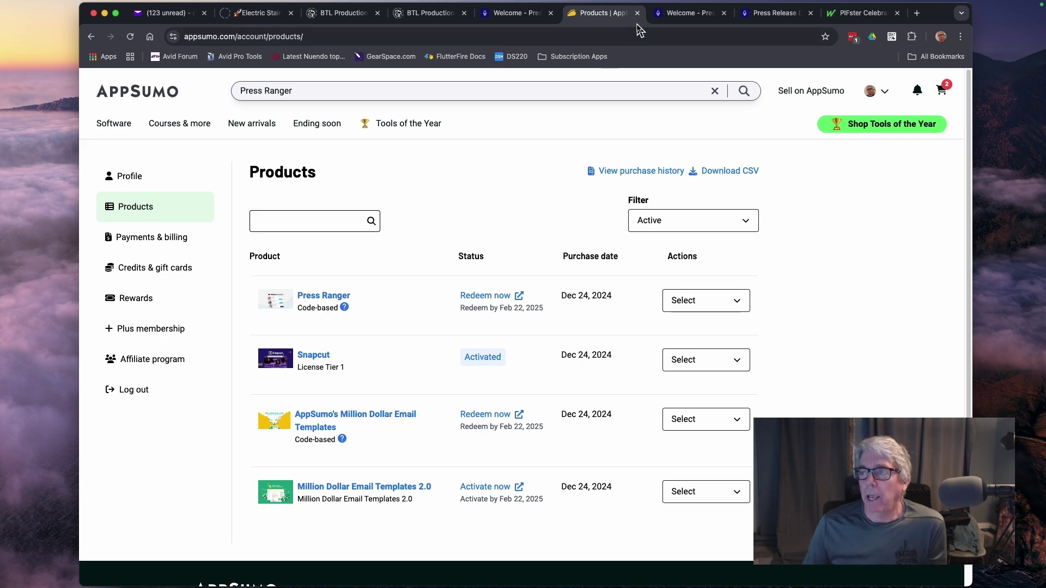
# Switch to the Press Ranger dashboard and open the account's billing settings
pyautogui.click(669, 25)
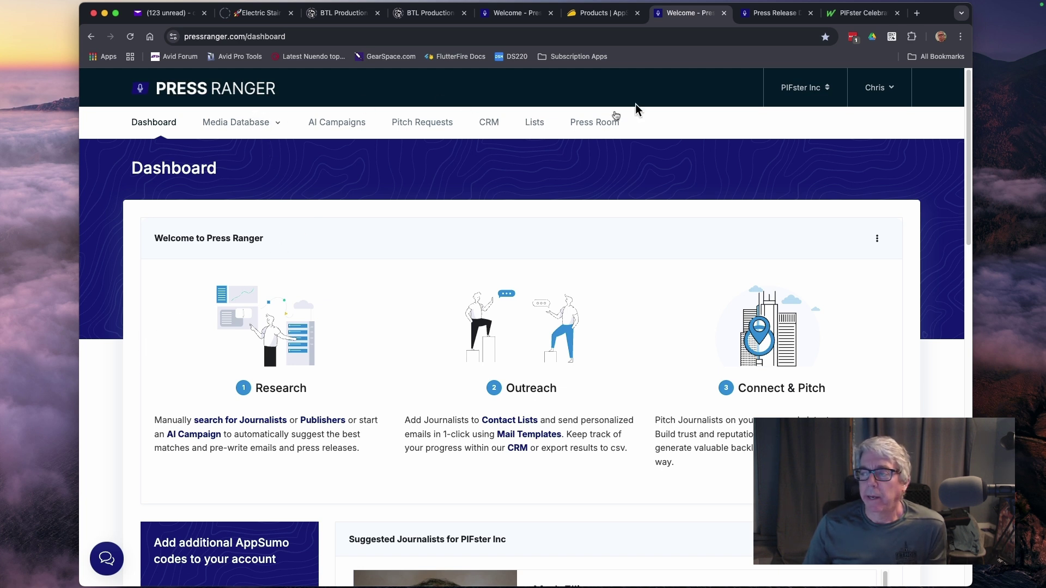
pyautogui.click(879, 88)
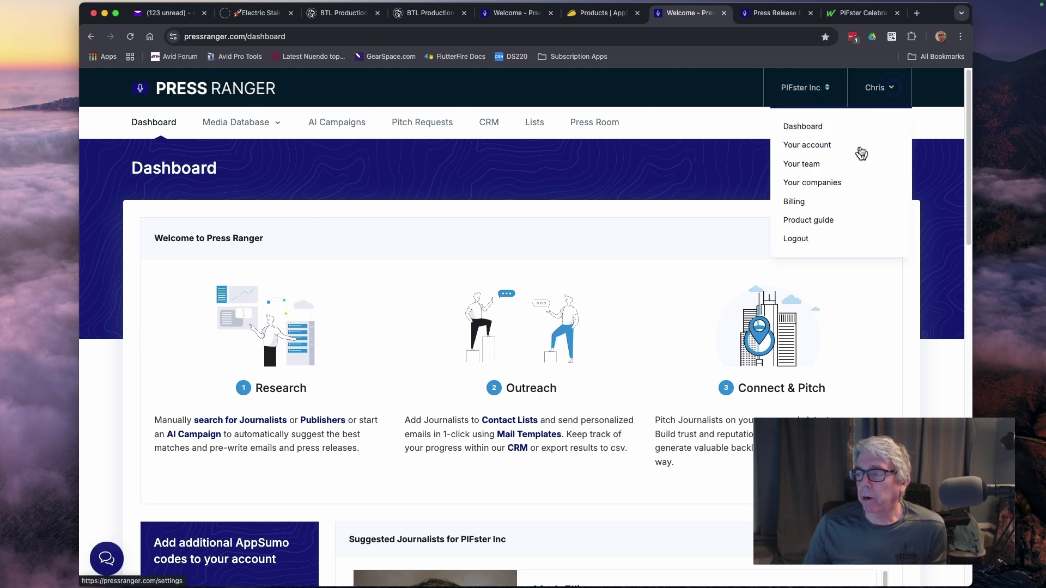
pyautogui.click(799, 206)
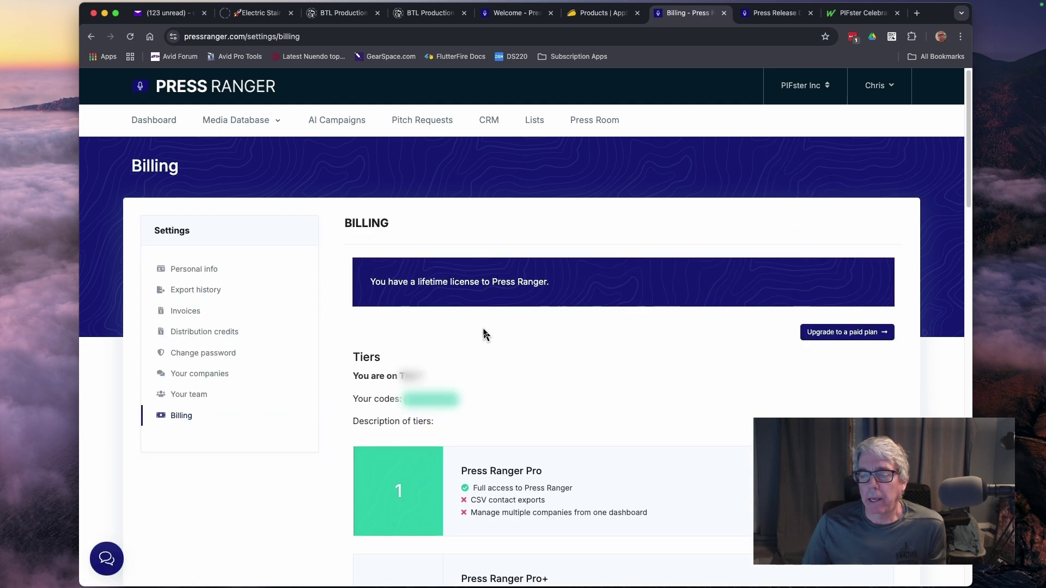
# Review the license tier descriptions and highlight the tier 2 line about 2,000 CSV contact exports per month
pyautogui.scroll(-2, 486, 339)
pyautogui.scroll(-5, 489, 344)
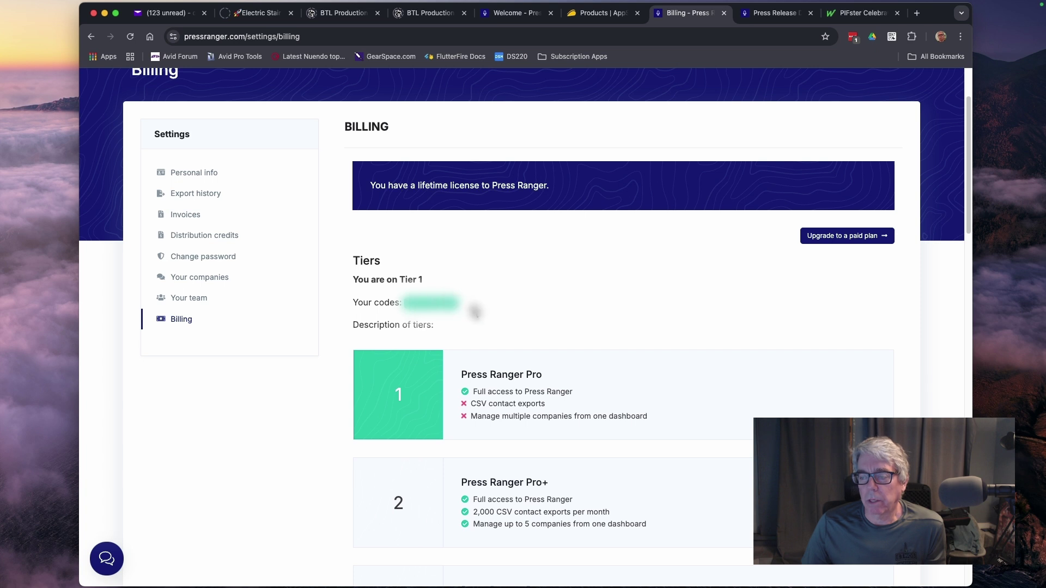
pyautogui.scroll(-3, 474, 313)
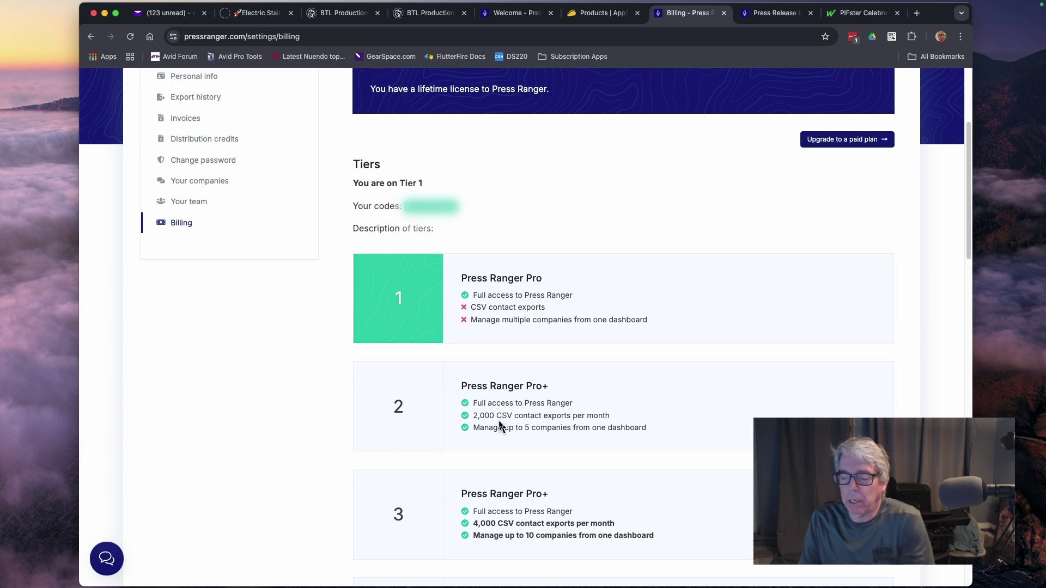
pyautogui.moveTo(474, 417); pyautogui.dragTo(659, 425)
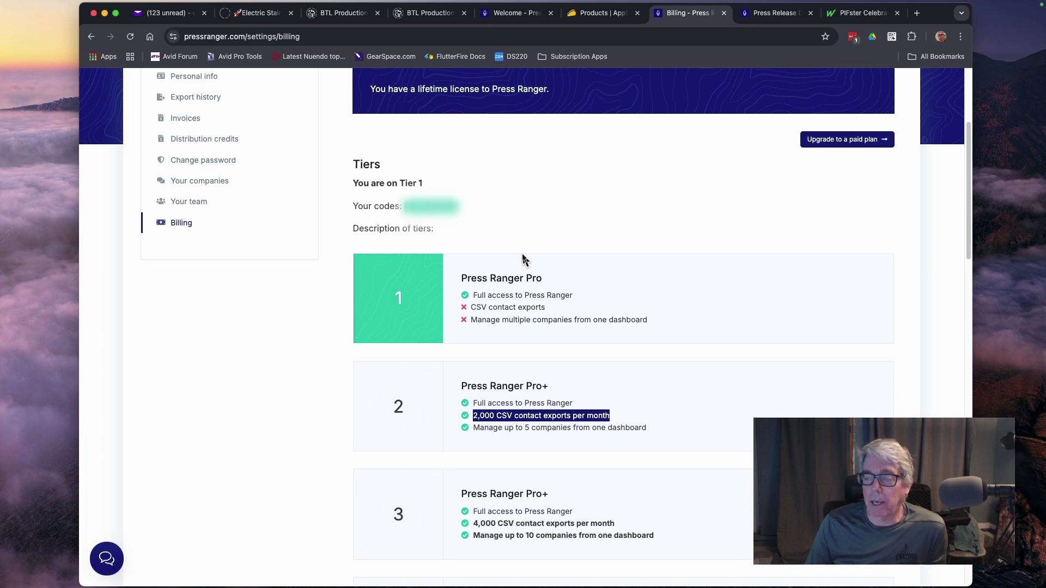
# Return to the Press Ranger dashboard and review its welcome section, suggested journalists and PIFster Inc company summary
pyautogui.scroll(3, 293, 154)
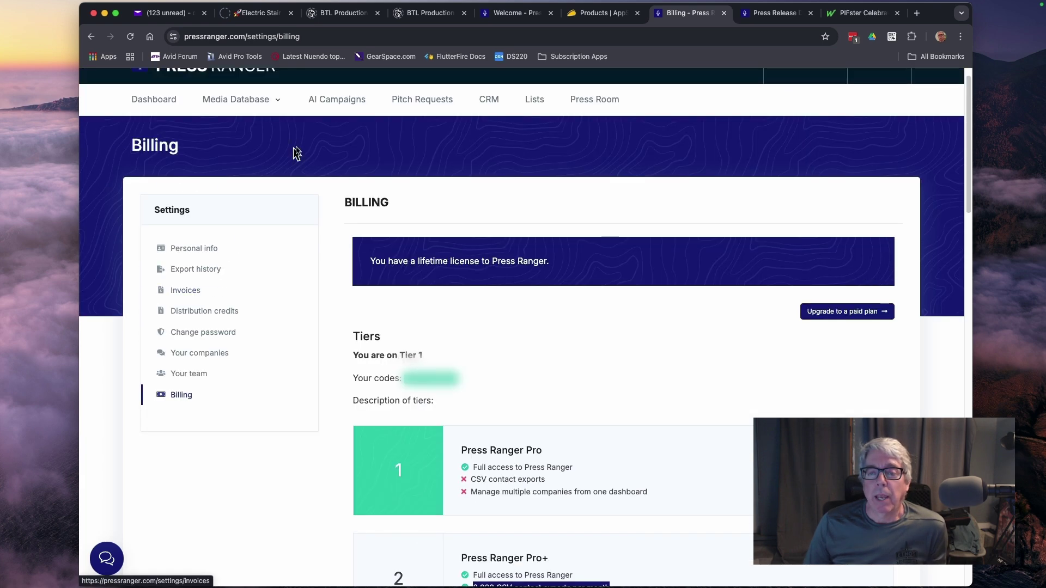
pyautogui.click(159, 102)
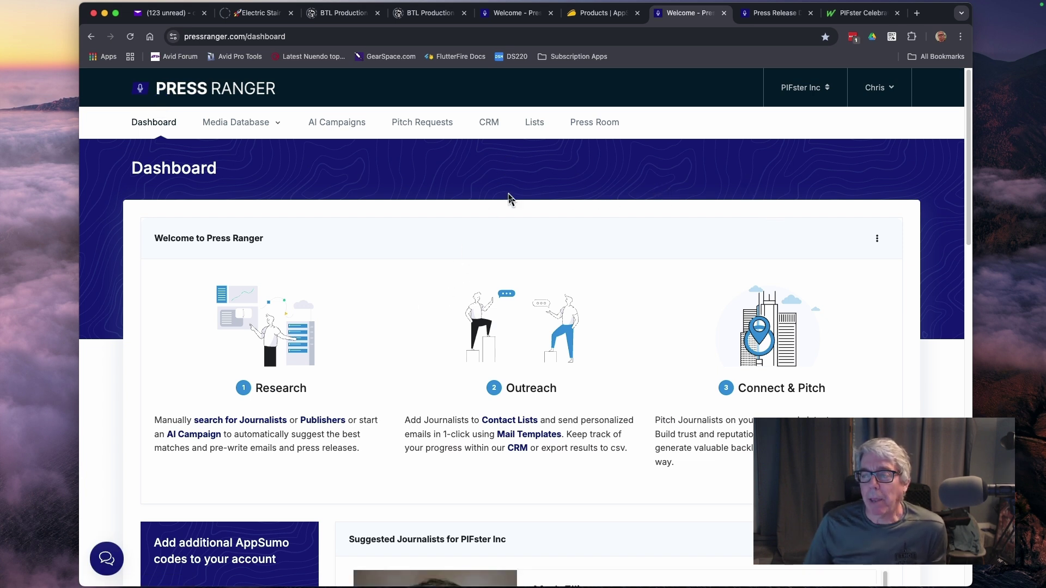
pyautogui.scroll(-3, 479, 283)
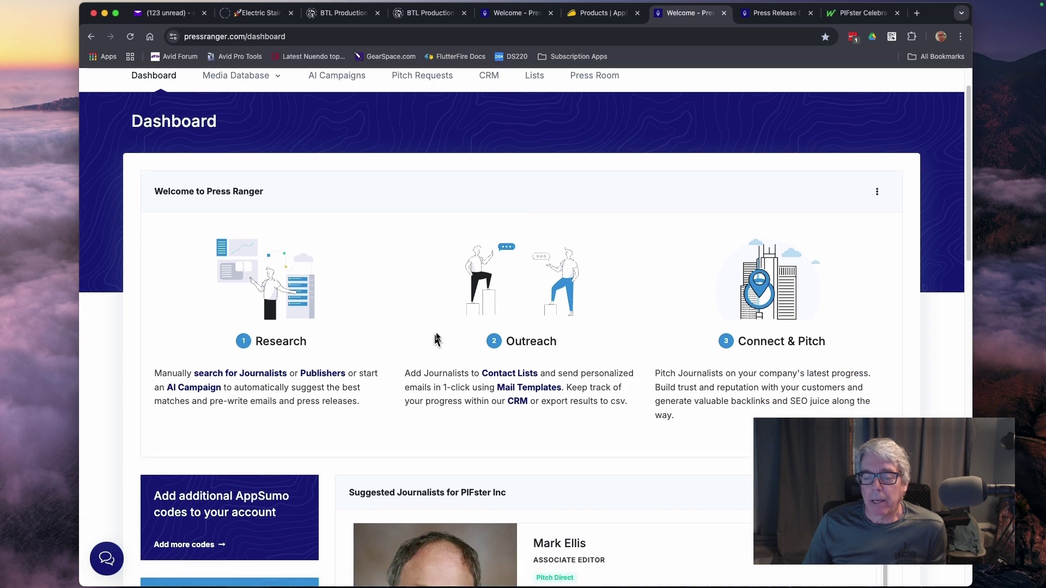
pyautogui.scroll(-7, 350, 350)
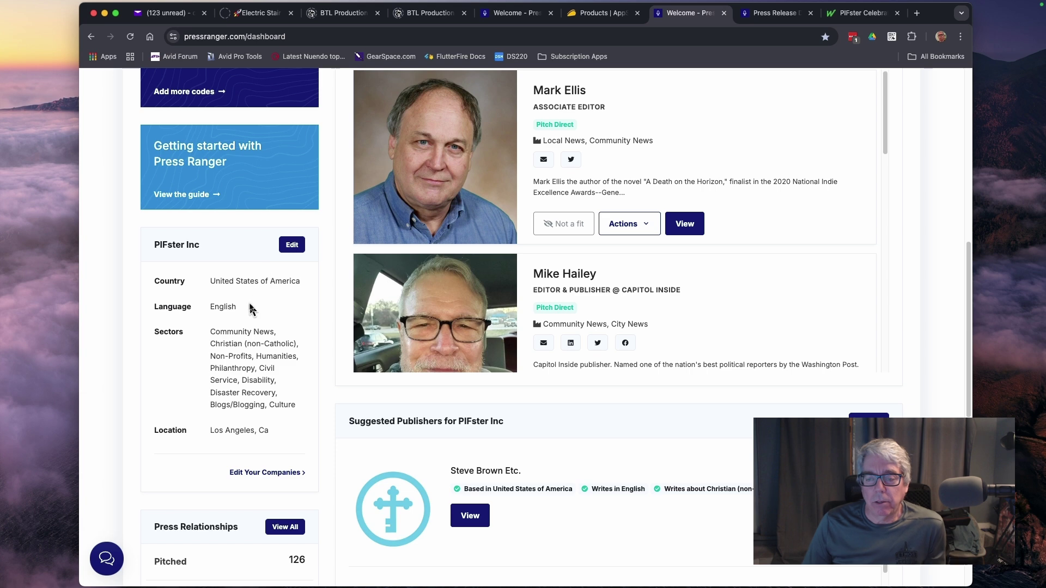
# Open the PIFster Inc company profile for editing and review its name, website and sectors
pyautogui.click(291, 245)
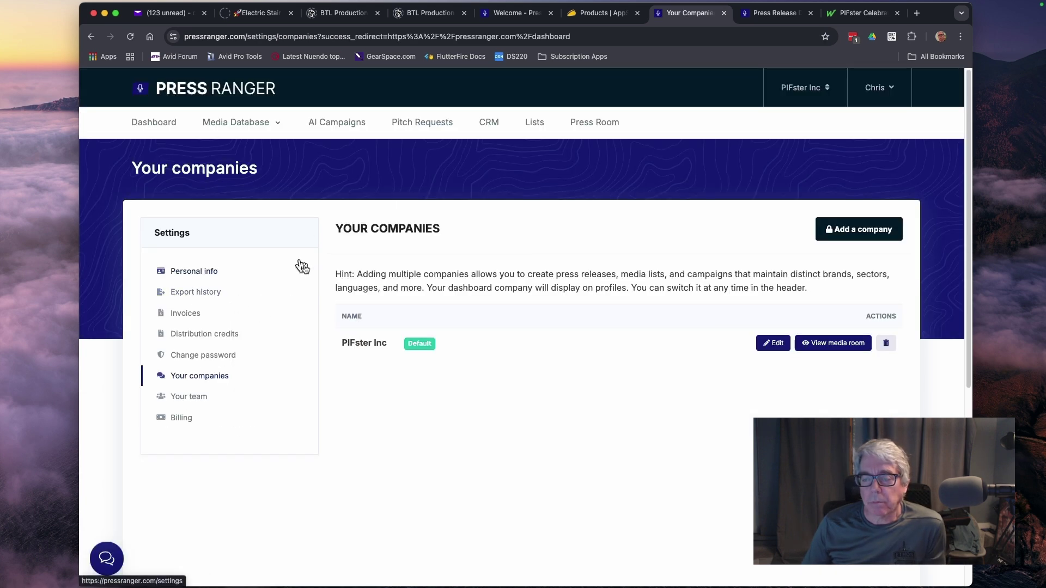
pyautogui.click(774, 343)
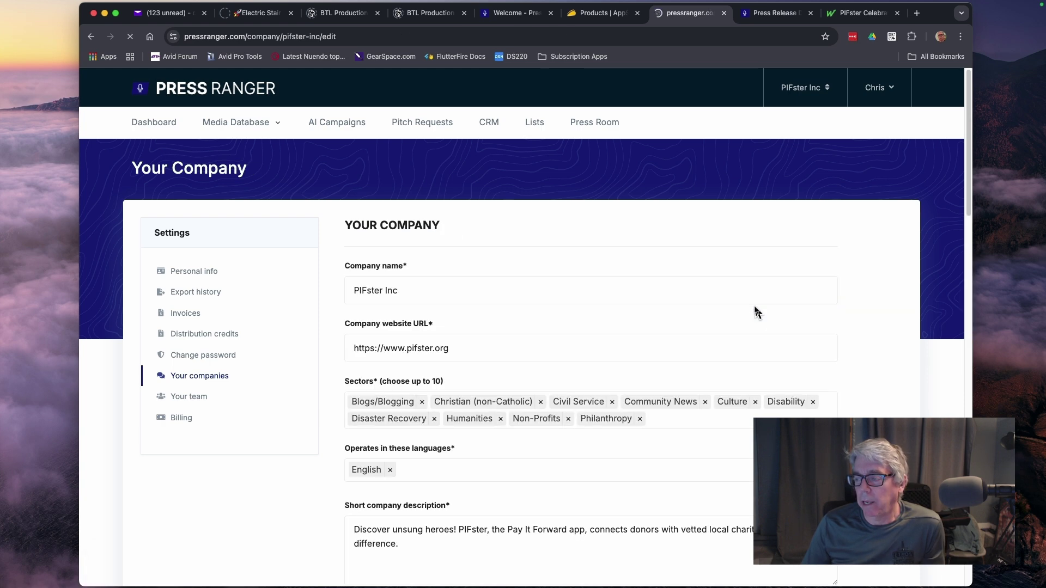
pyautogui.scroll(-2, 648, 333)
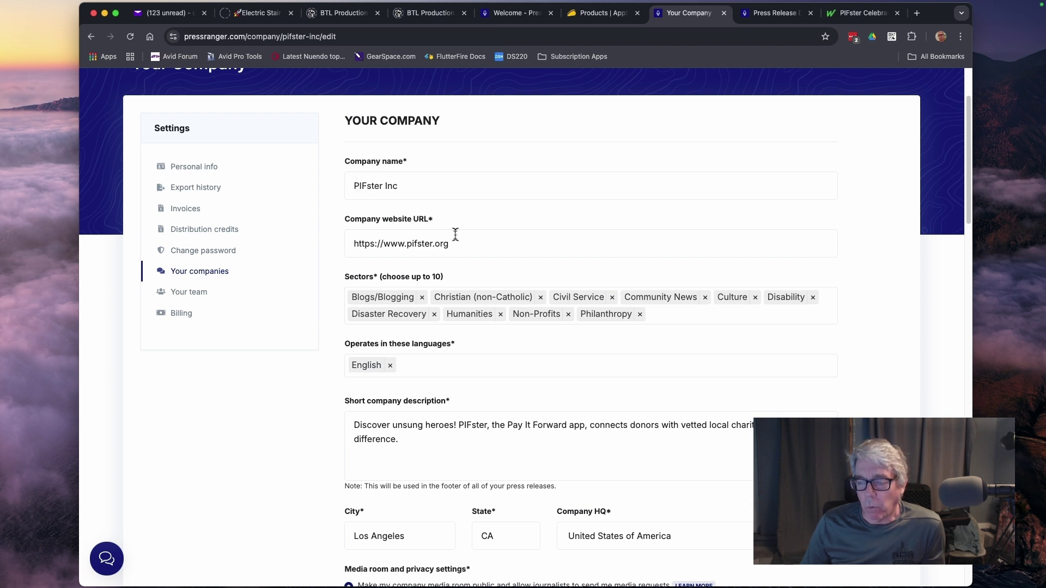
pyautogui.scroll(-1, 459, 243)
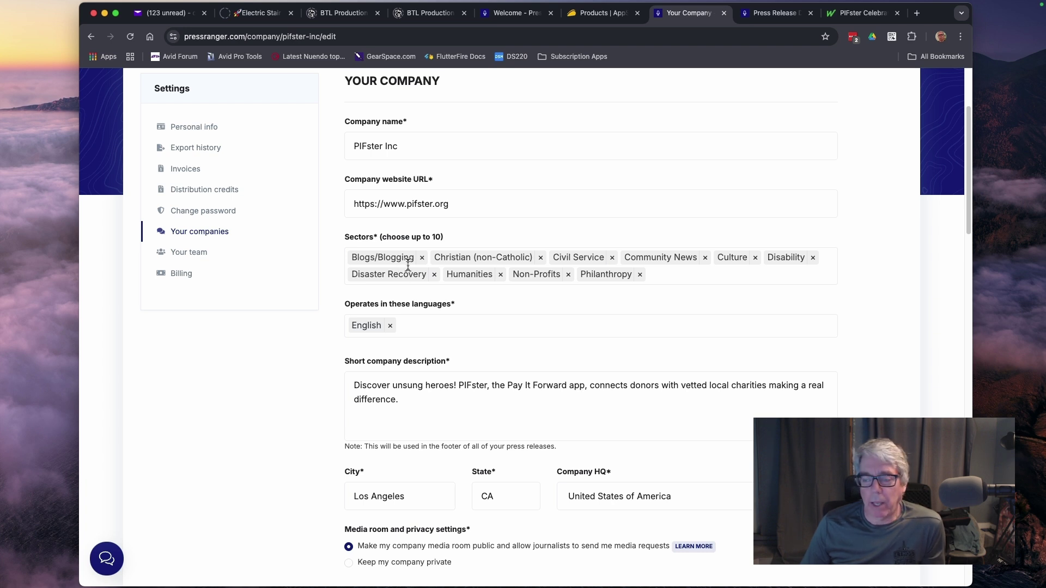
# Examine the available sector choices without changing them, and review the company's language, description, location, privacy and logo settings
pyautogui.click(657, 276)
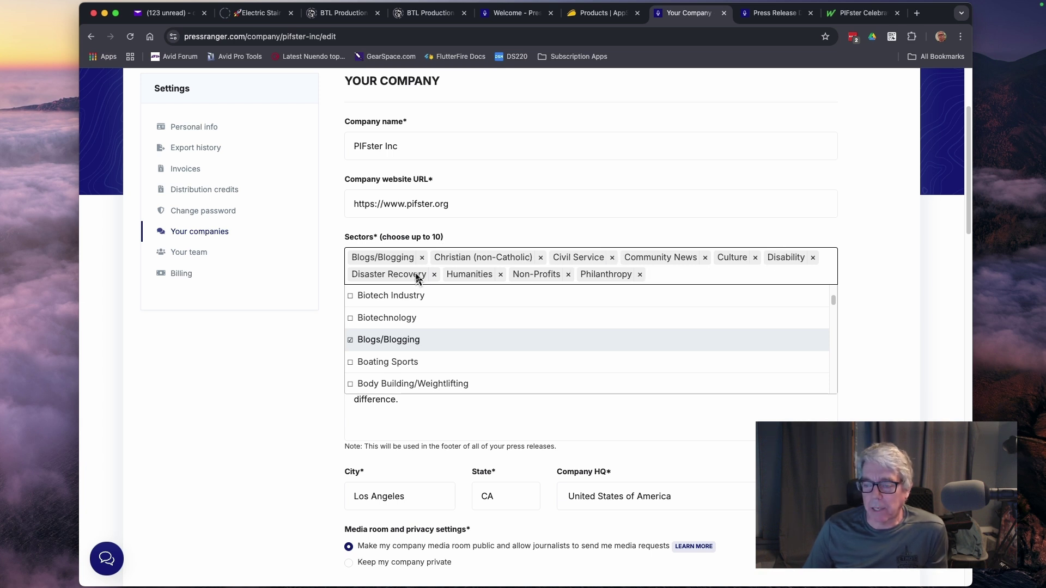
pyautogui.click(849, 271)
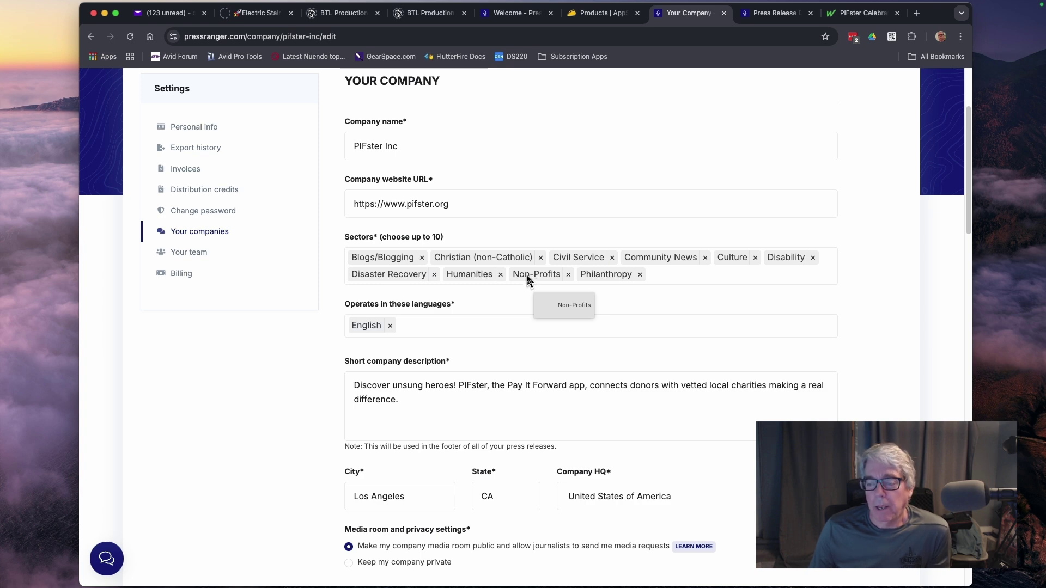
pyautogui.scroll(-3, 499, 295)
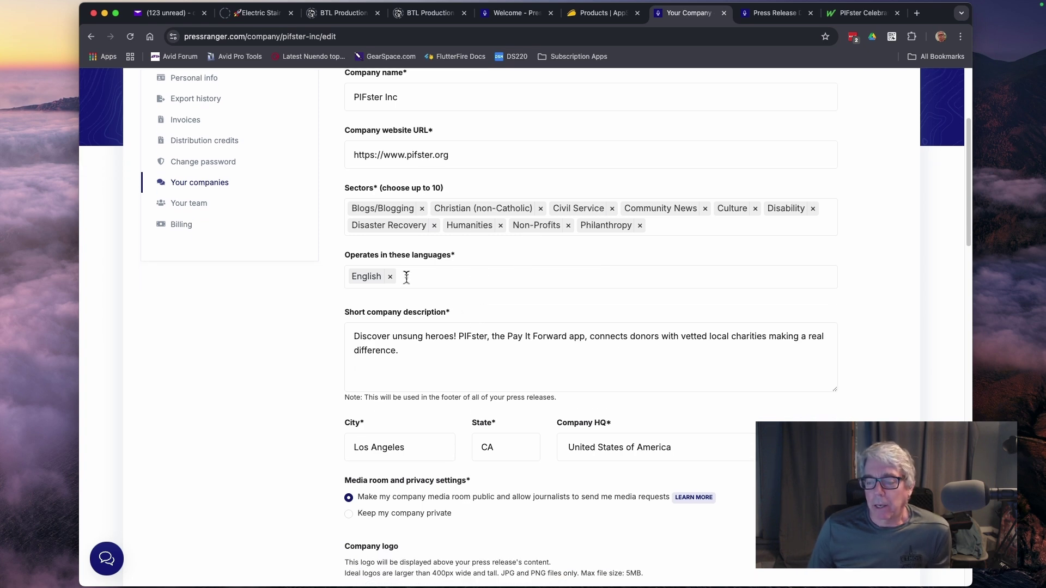
pyautogui.scroll(-2, 380, 296)
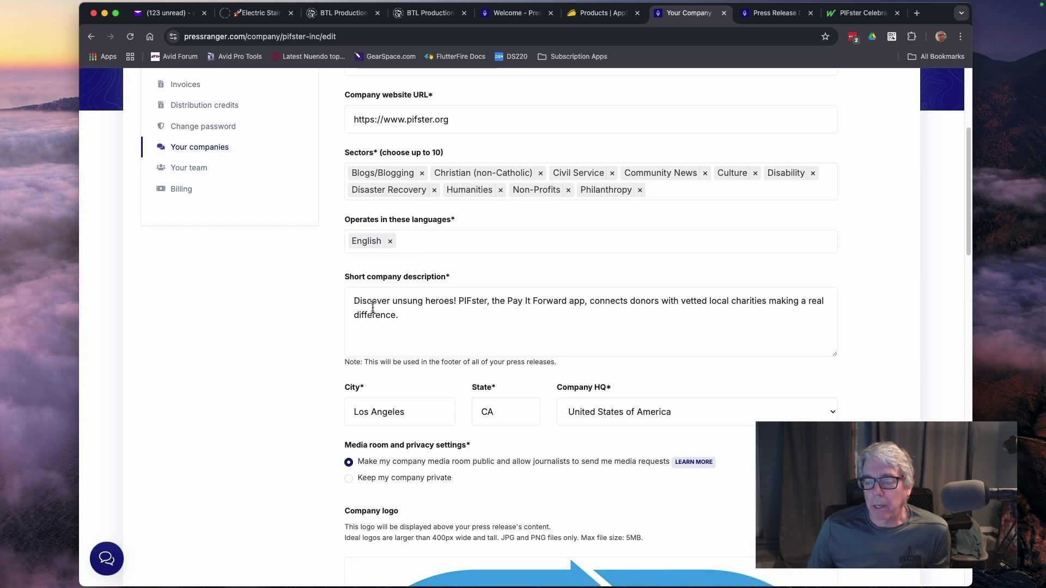
pyautogui.scroll(-10, 406, 315)
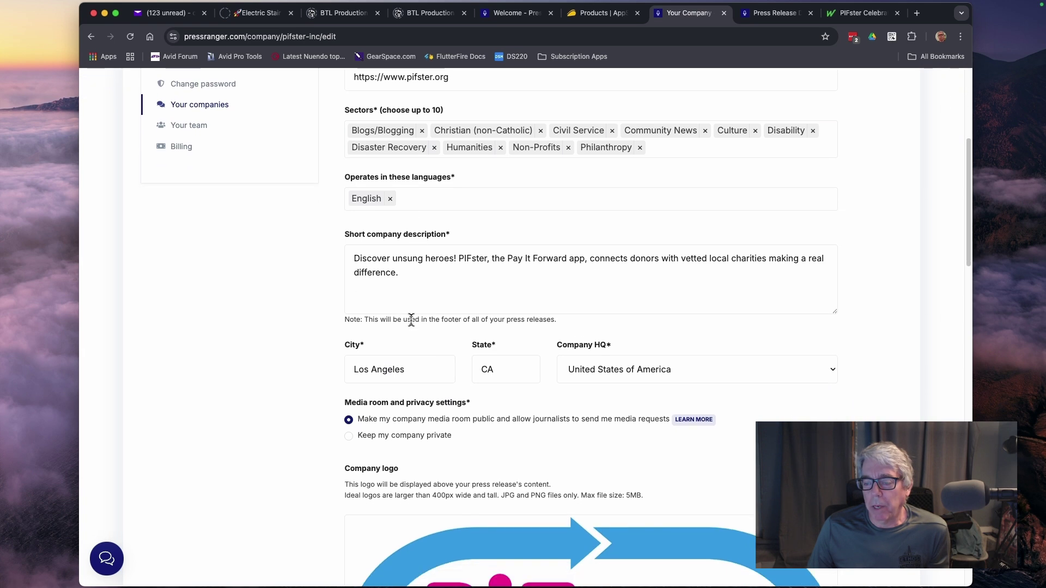
# Review the company logo, spokesperson information, company address and social media links in the PIFster Inc profile without changing them
pyautogui.scroll(-5, 438, 328)
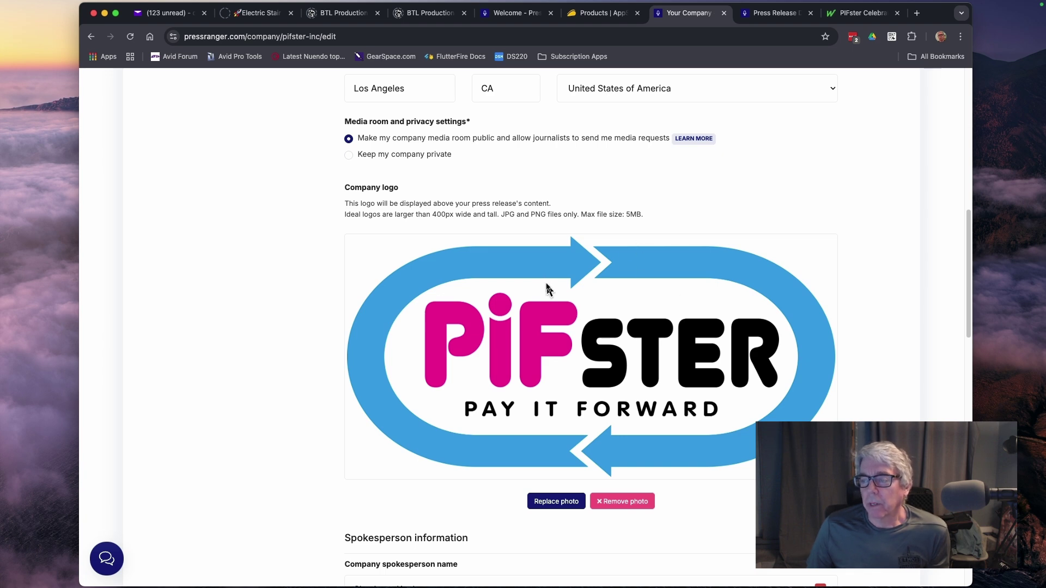
pyautogui.scroll(-10, 547, 287)
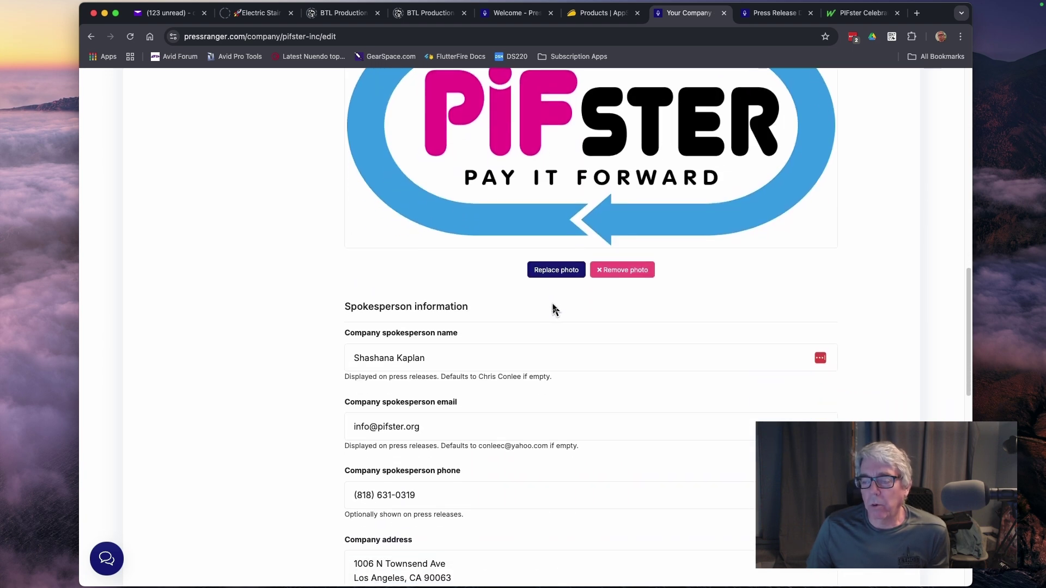
pyautogui.scroll(-10, 554, 309)
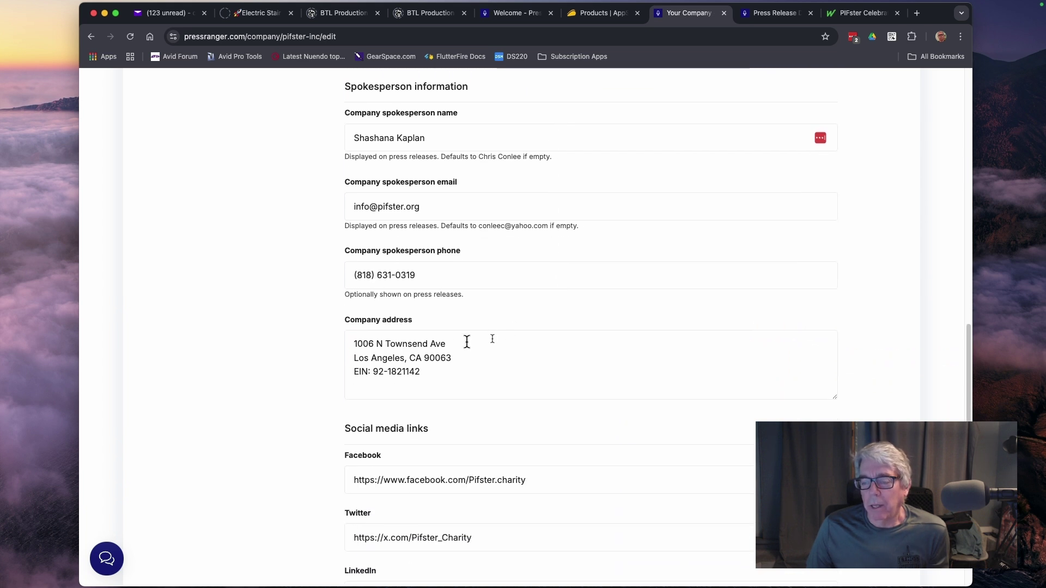
pyautogui.scroll(-8, 516, 362)
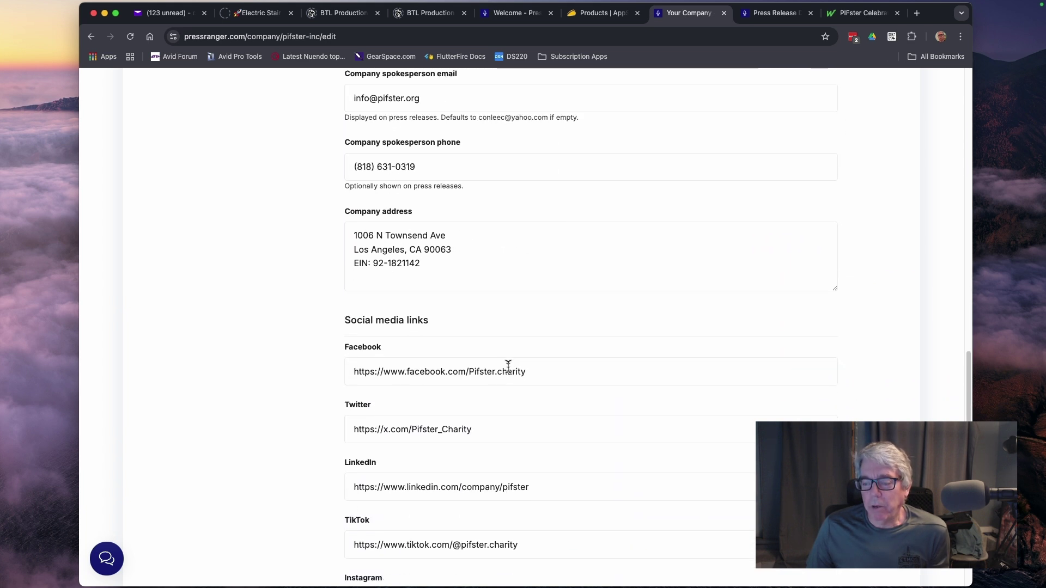
pyautogui.scroll(-2, 520, 370)
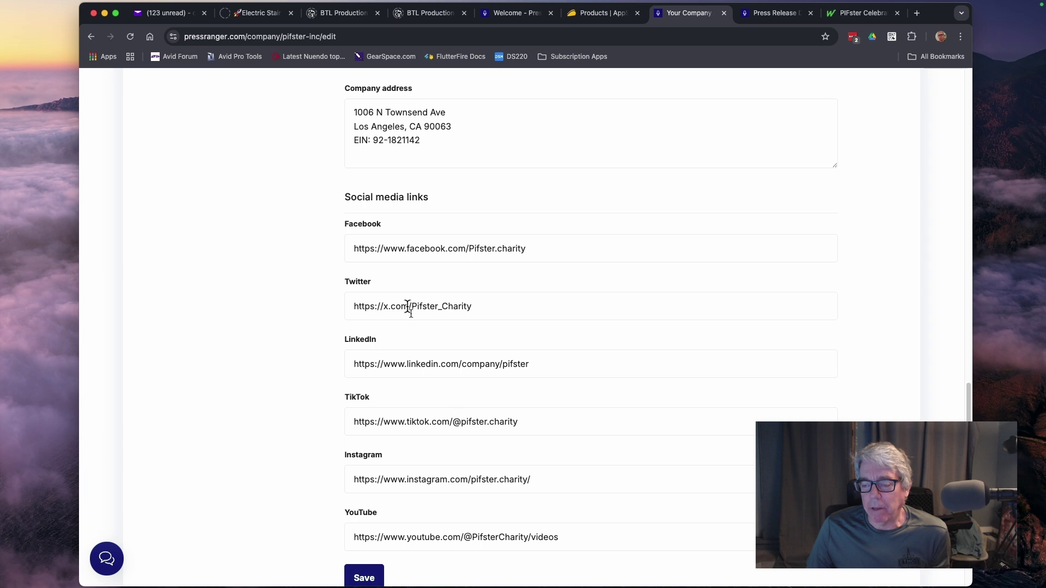
pyautogui.scroll(-8, 537, 269)
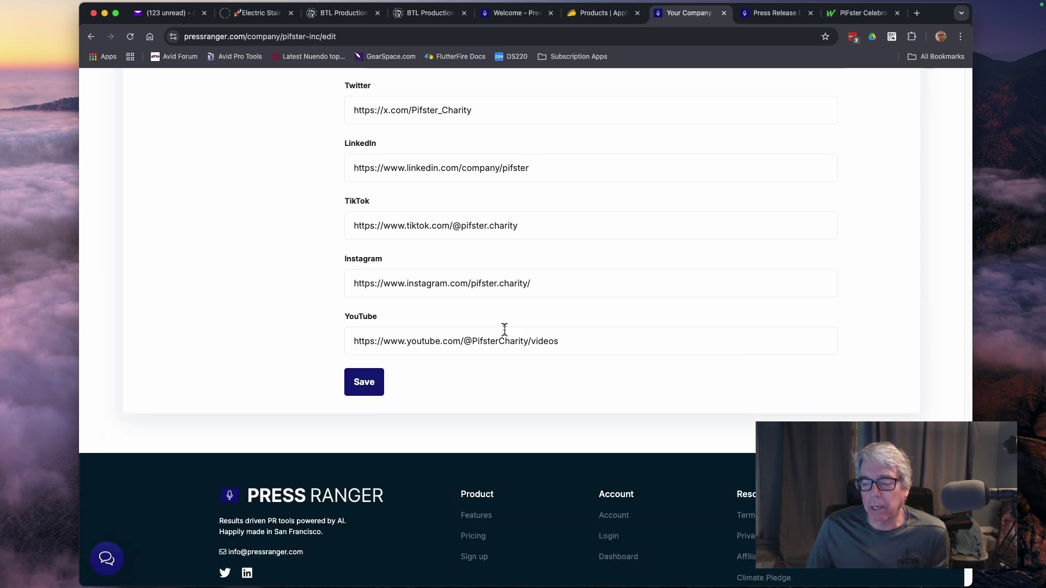
pyautogui.scroll(9, 504, 329)
pyautogui.scroll(20, 528, 269)
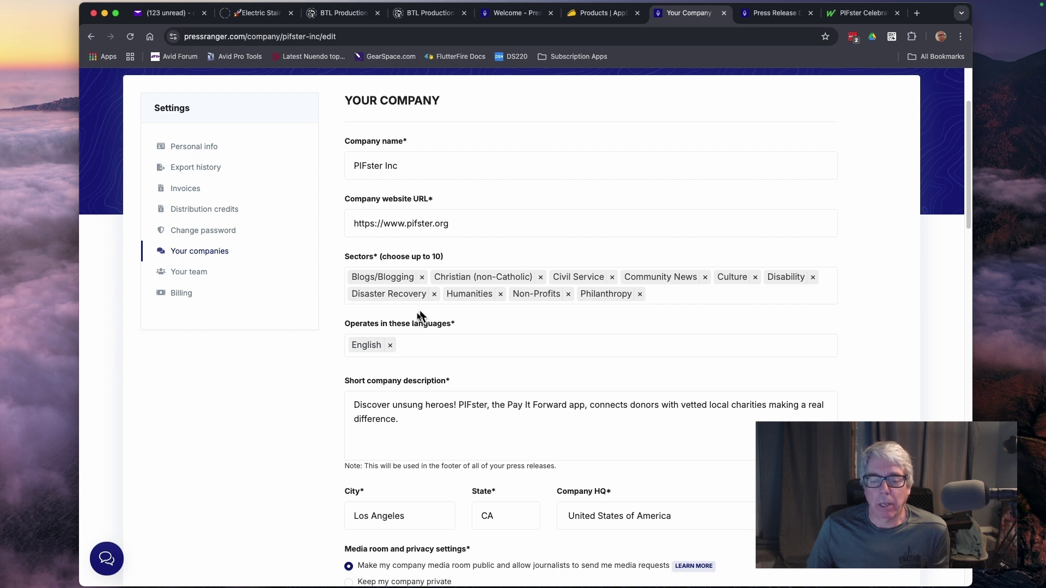
pyautogui.scroll(1, 428, 229)
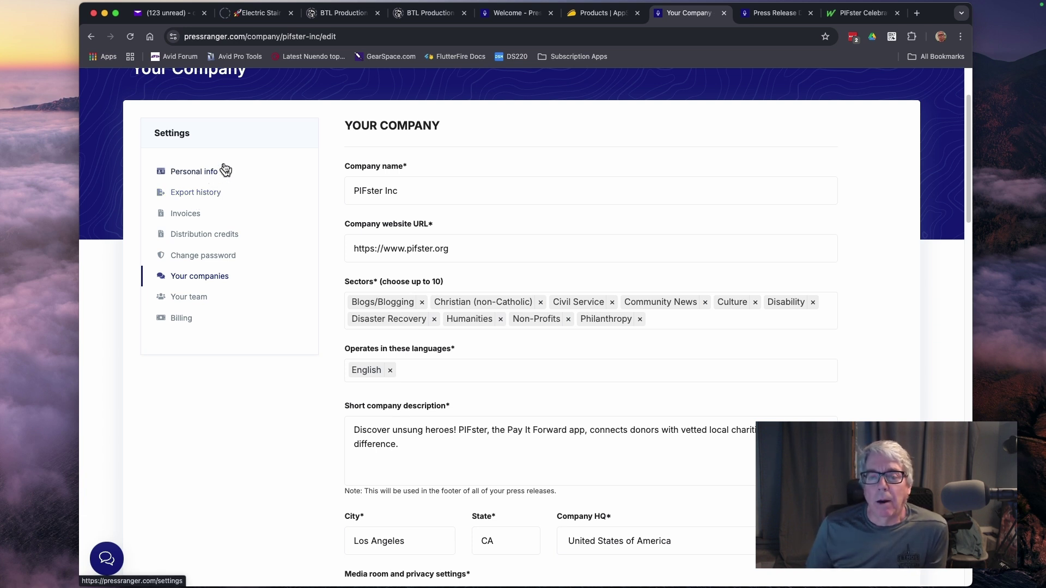
pyautogui.scroll(3, 465, 303)
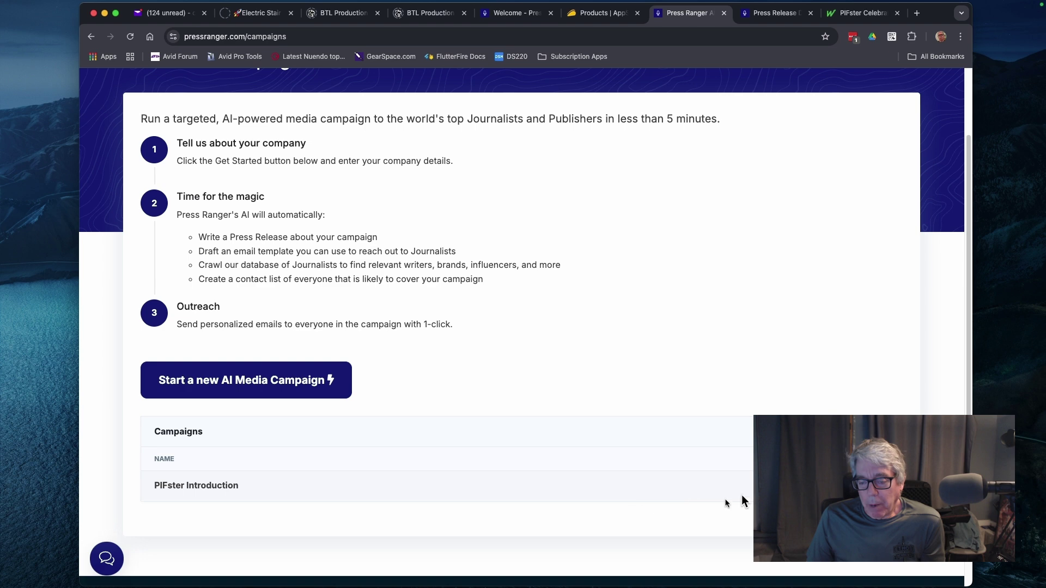
# Open the PIFster Introduction campaign and review its company, release date, type, language and description
pyautogui.click(197, 485)
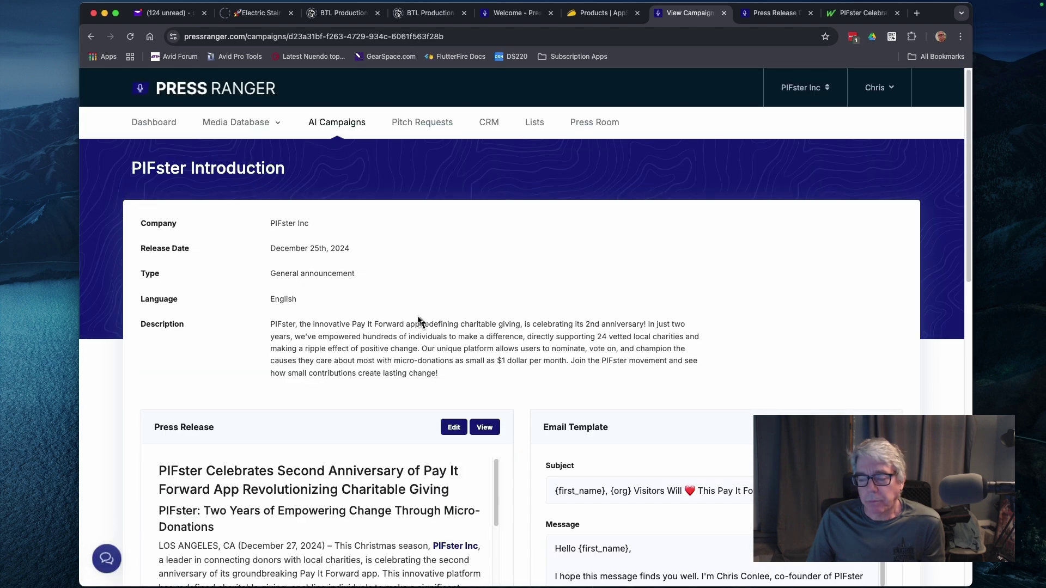
pyautogui.scroll(-5, 267, 335)
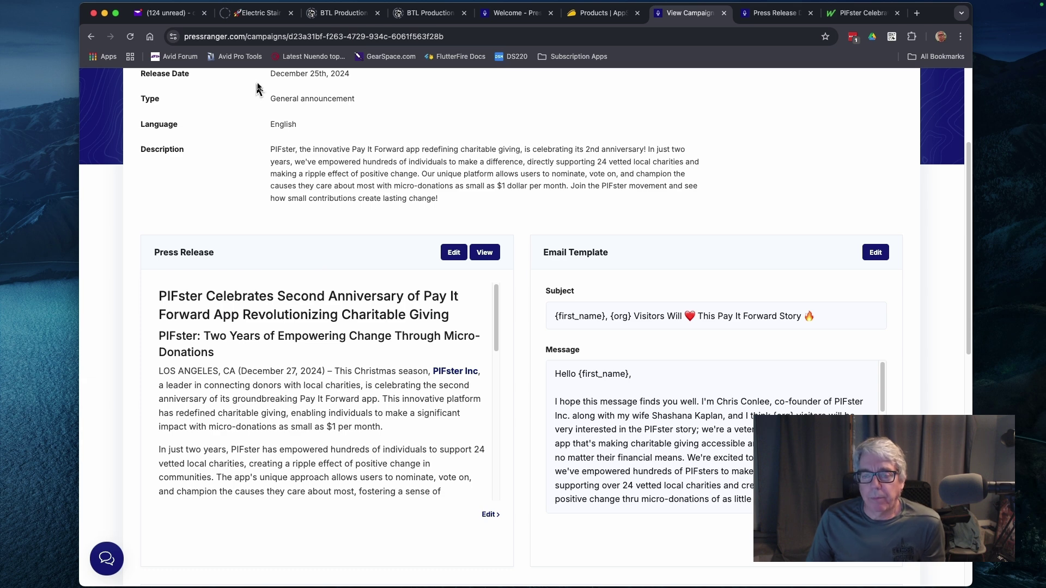
pyautogui.scroll(2, 275, 181)
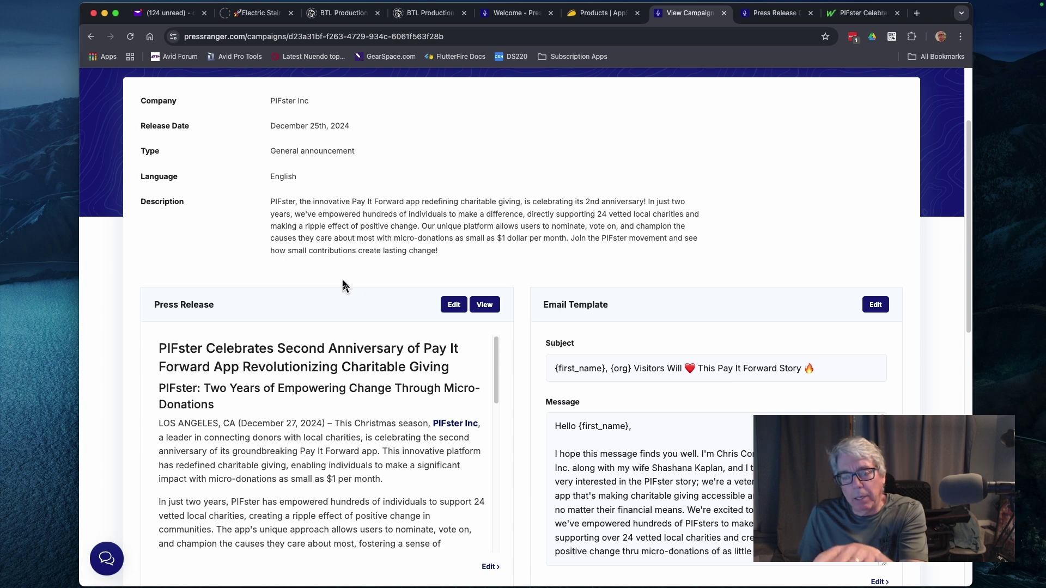
pyautogui.scroll(-1, 308, 280)
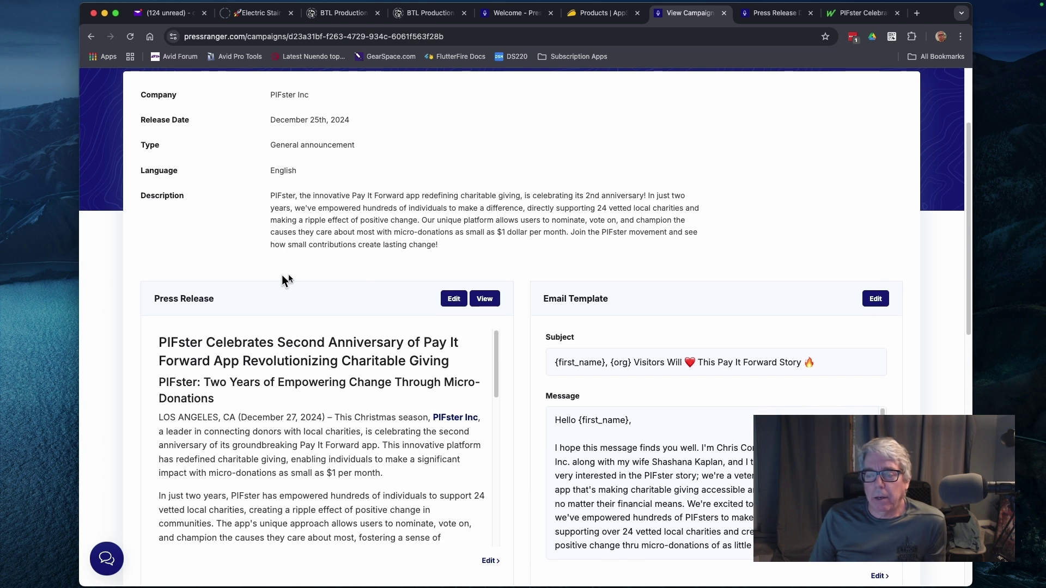
# Check the mail template choices for emailing the Associate Editor on the journalist's profile, and close them without selecting one
pyautogui.scroll(-5, 308, 280)
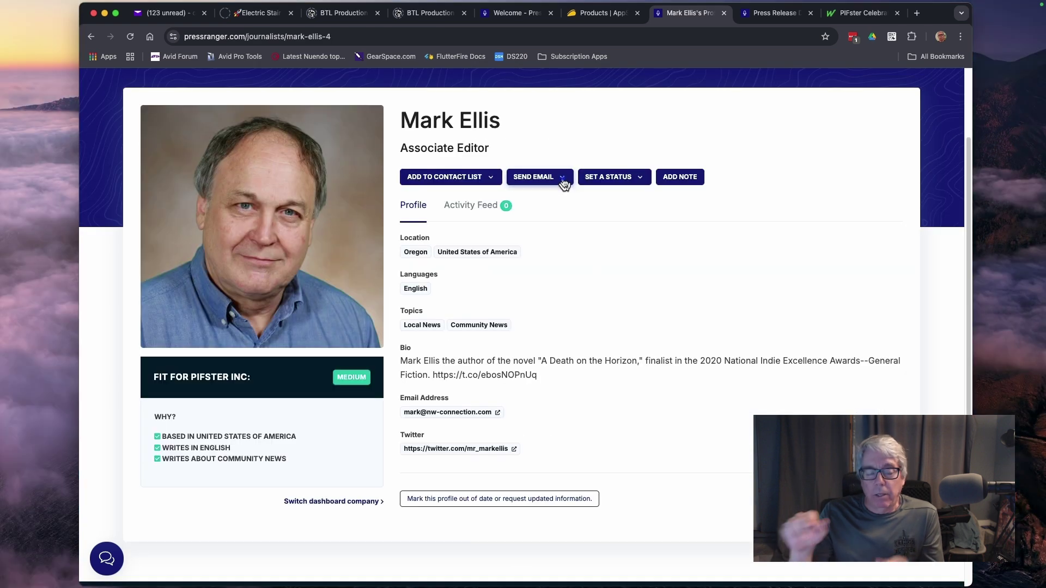
pyautogui.click(560, 179)
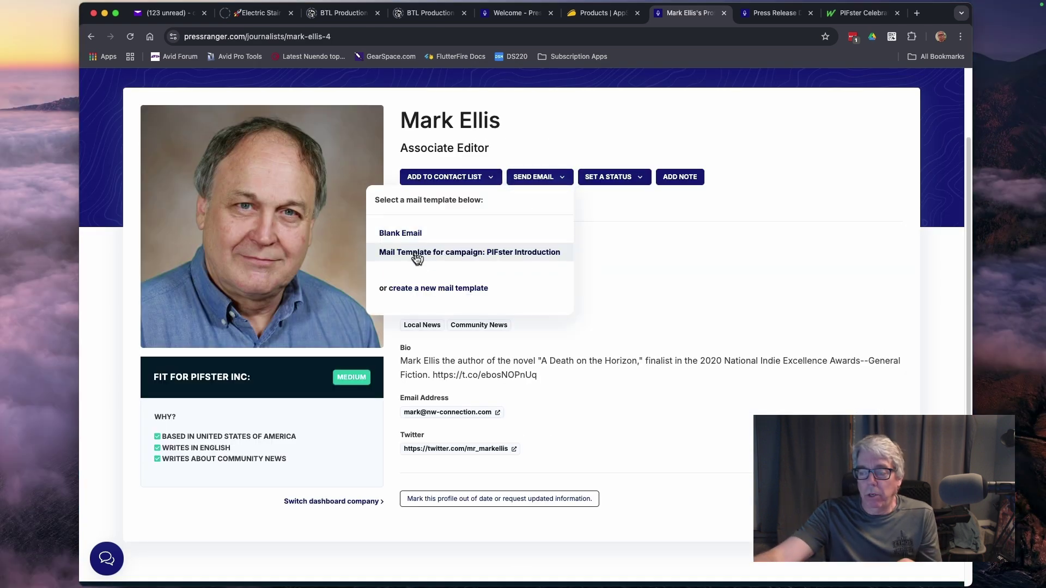
pyautogui.click(626, 191)
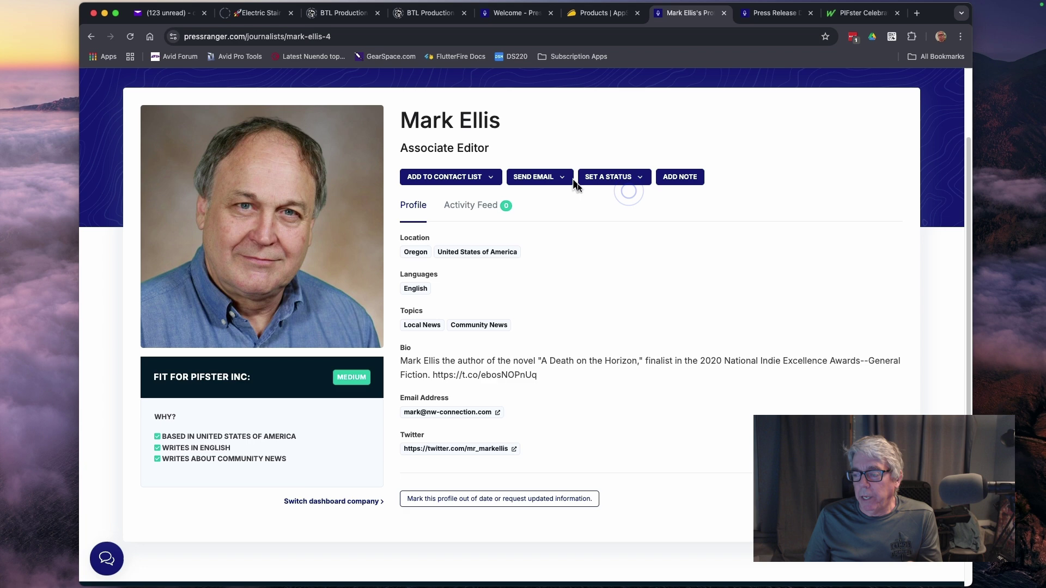
# Review the PIFster Introduction campaign's email template, reading its subject and the message through to the signature
pyautogui.scroll(-5, 806, 373)
pyautogui.scroll(3, 795, 368)
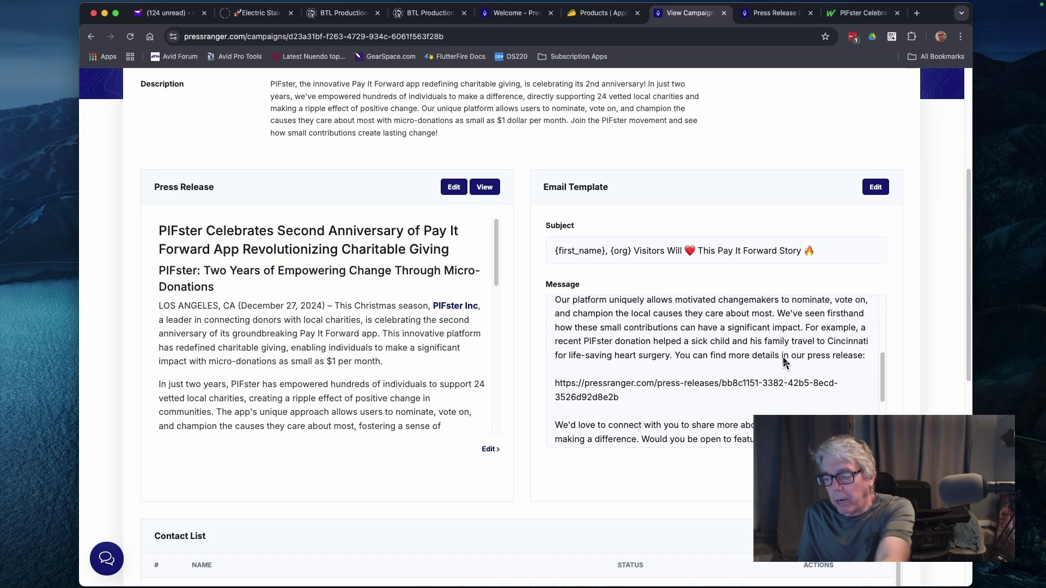
pyautogui.scroll(-4, 784, 362)
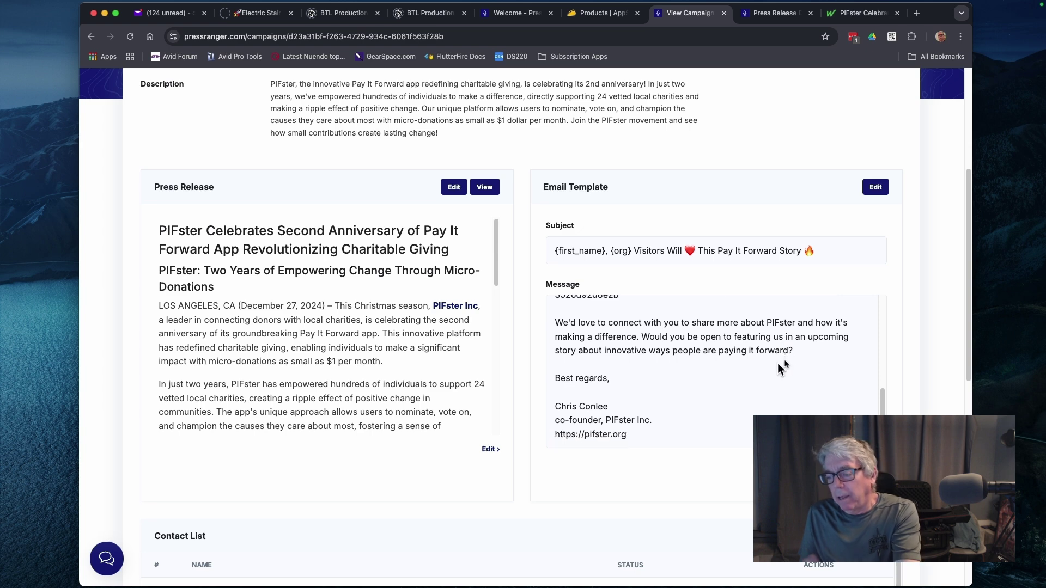
pyautogui.scroll(-2, 780, 368)
pyautogui.scroll(1, 735, 354)
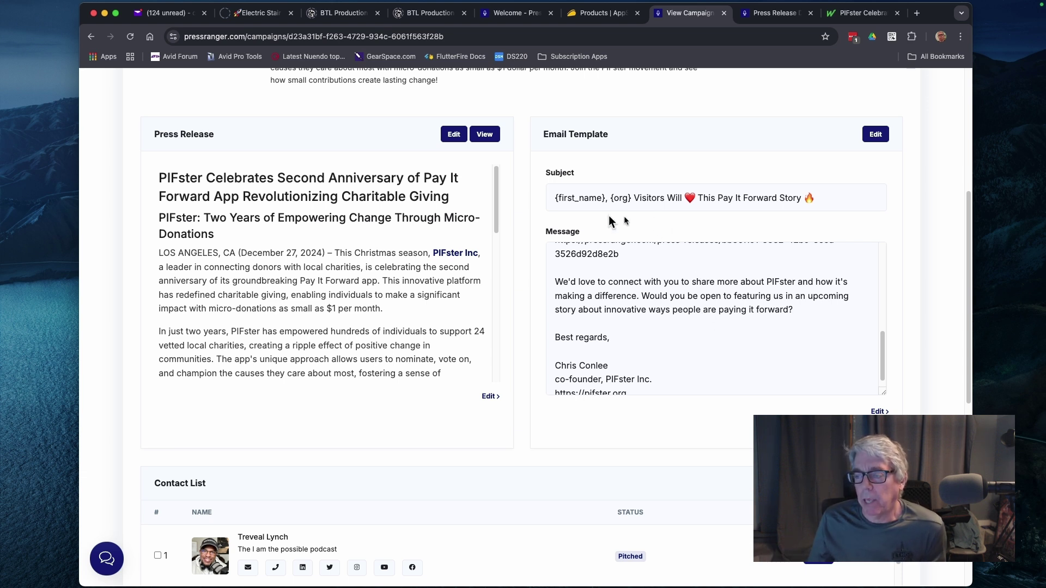
pyautogui.scroll(10, 627, 316)
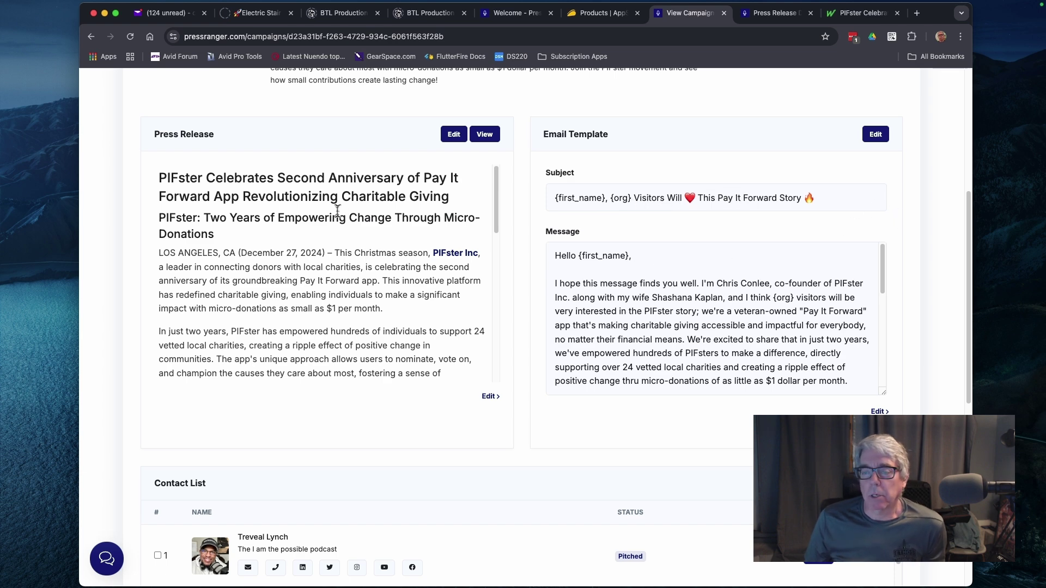
# Skim the campaign's press release preview, open the full press release, and review its company header and lead photo
pyautogui.scroll(-10, 240, 255)
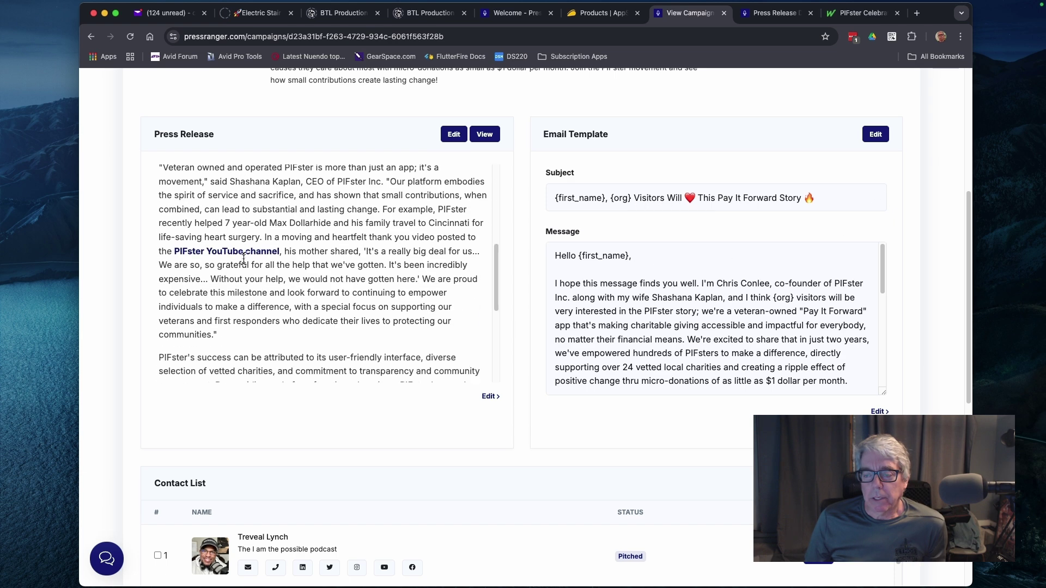
pyautogui.scroll(15, 247, 255)
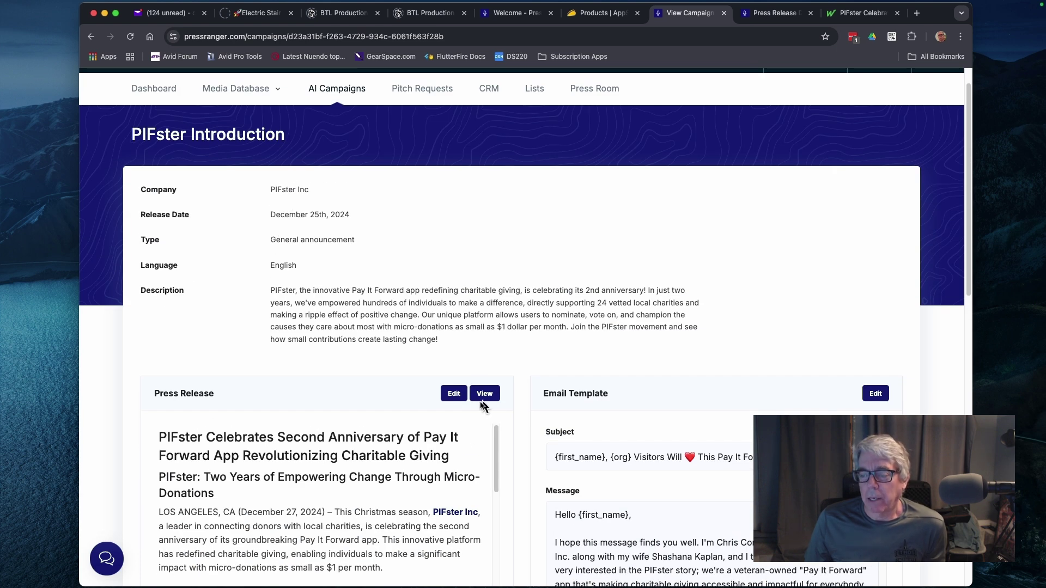
pyautogui.click(492, 398)
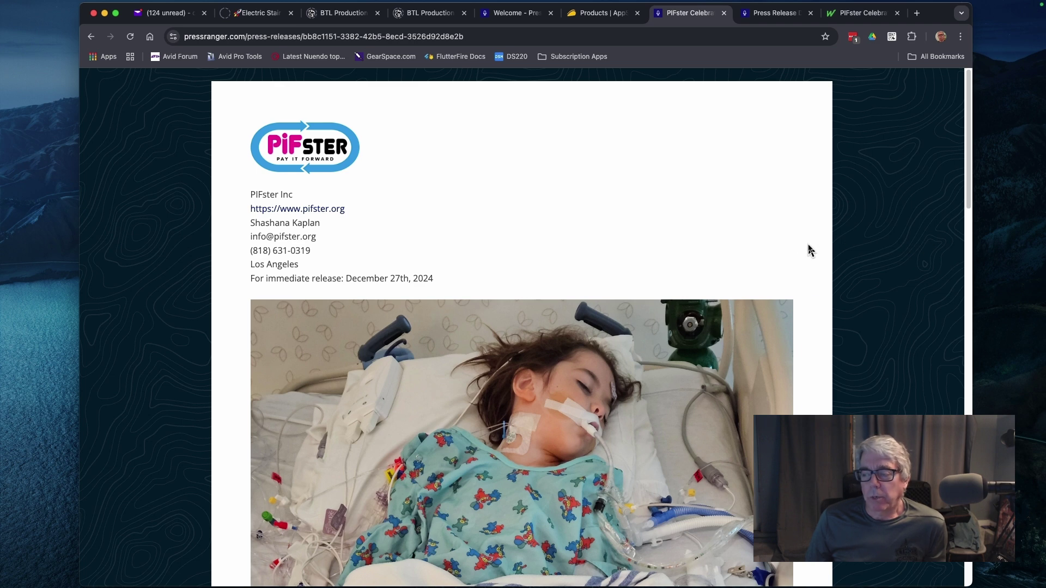
pyautogui.scroll(-1, 809, 250)
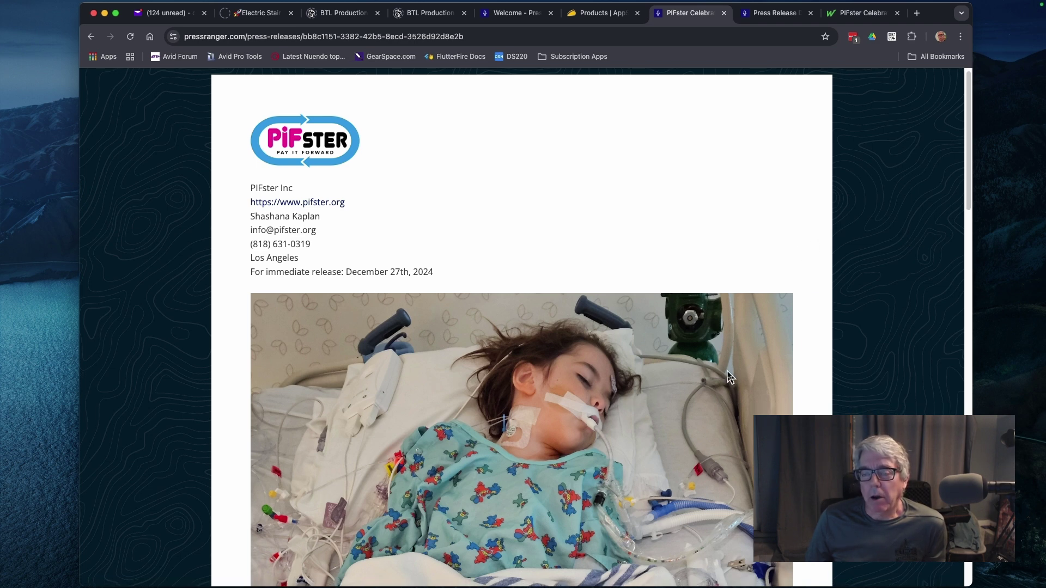
pyautogui.scroll(-10, 329, 231)
pyautogui.scroll(-5, 339, 252)
pyautogui.scroll(-1, 339, 255)
pyautogui.scroll(-1, 341, 251)
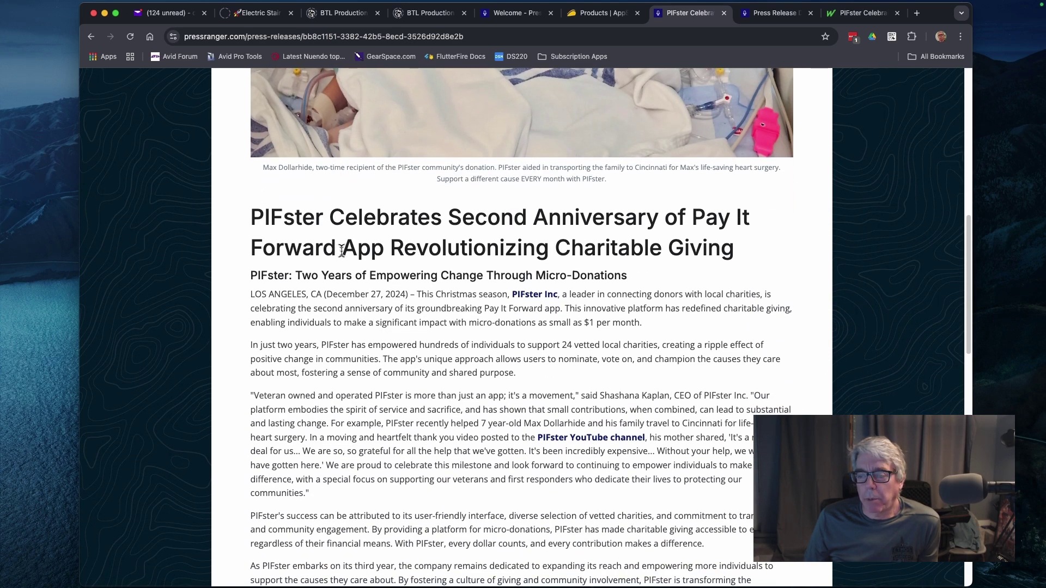
# Review the press release's body text and its PIFster Inc, YouTube channel, PIFster.org and web app links
pyautogui.scroll(-2, 341, 250)
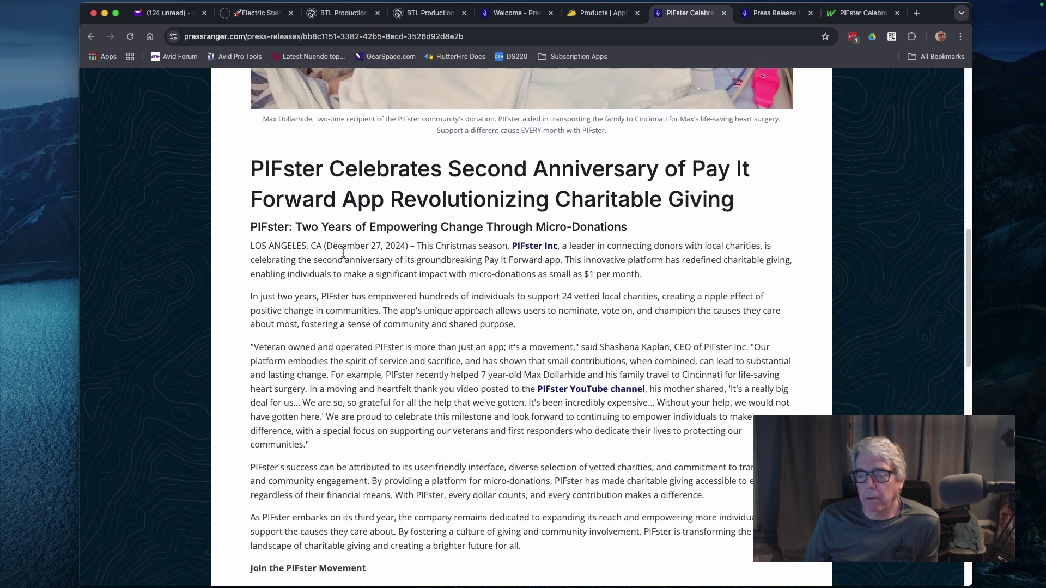
pyautogui.scroll(-1, 344, 252)
pyautogui.scroll(-1, 491, 231)
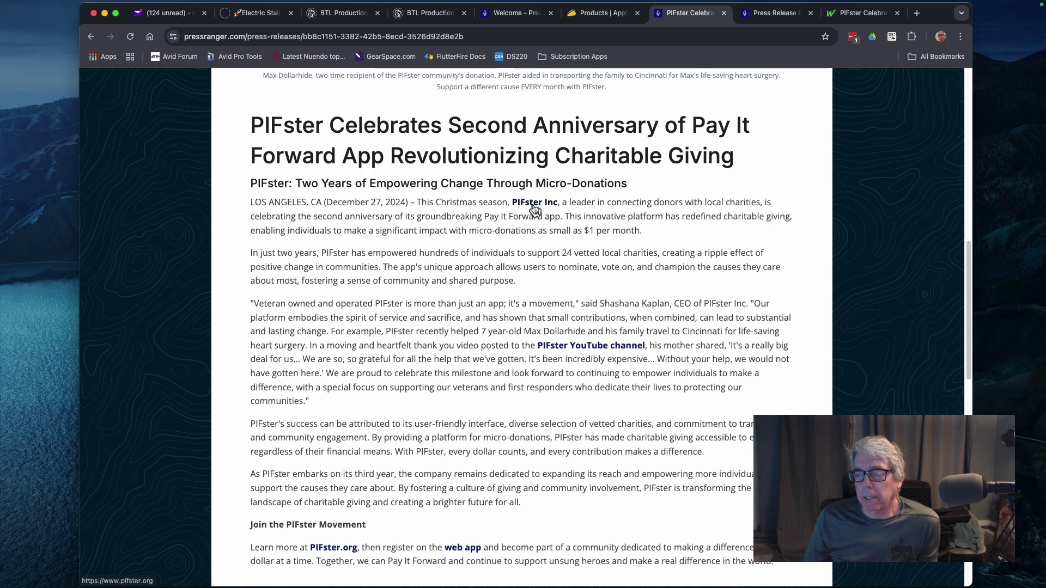
pyautogui.scroll(-4, 550, 213)
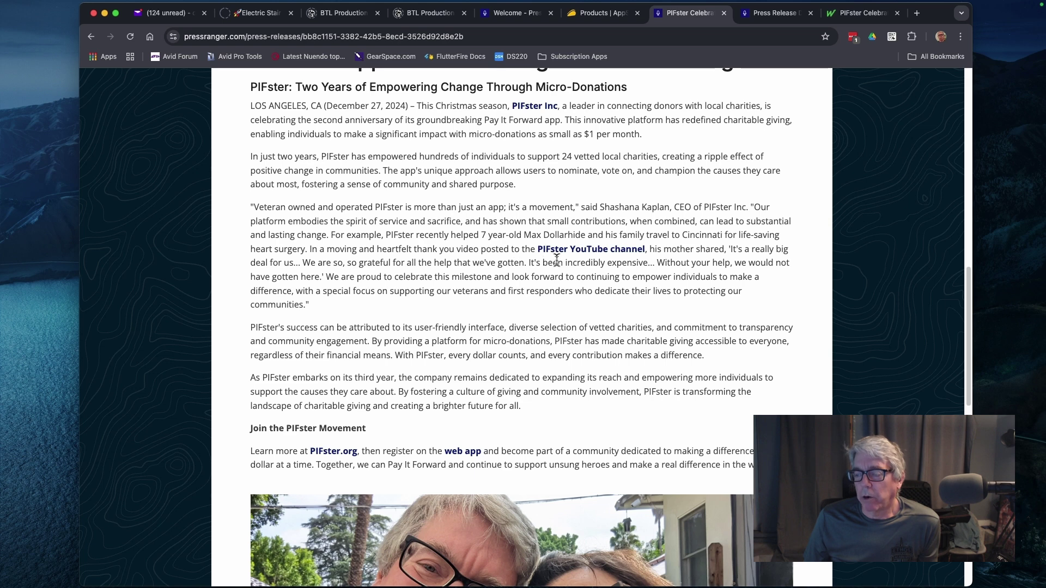
pyautogui.scroll(-2, 551, 256)
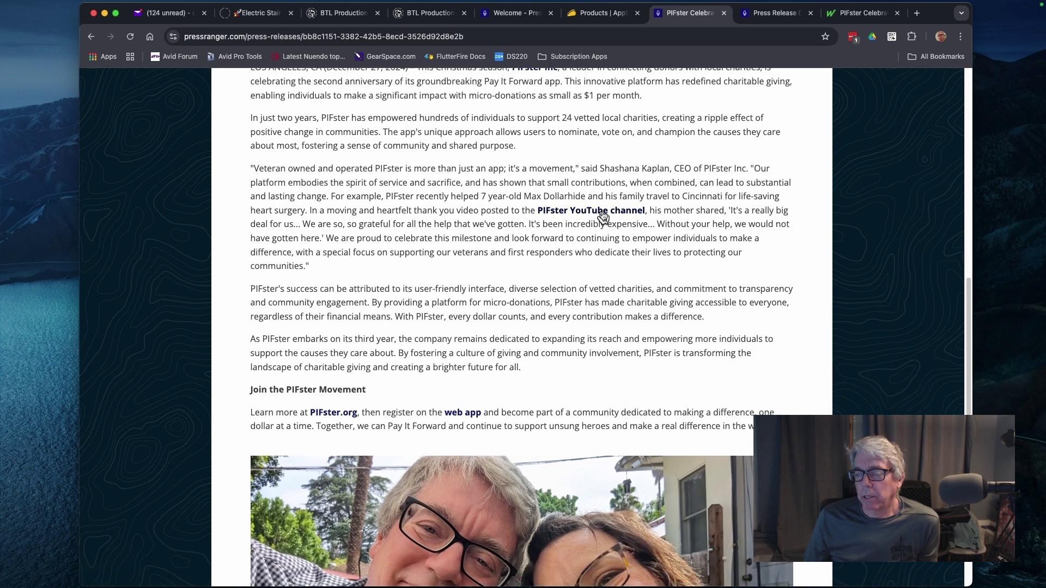
pyautogui.scroll(-4, 588, 217)
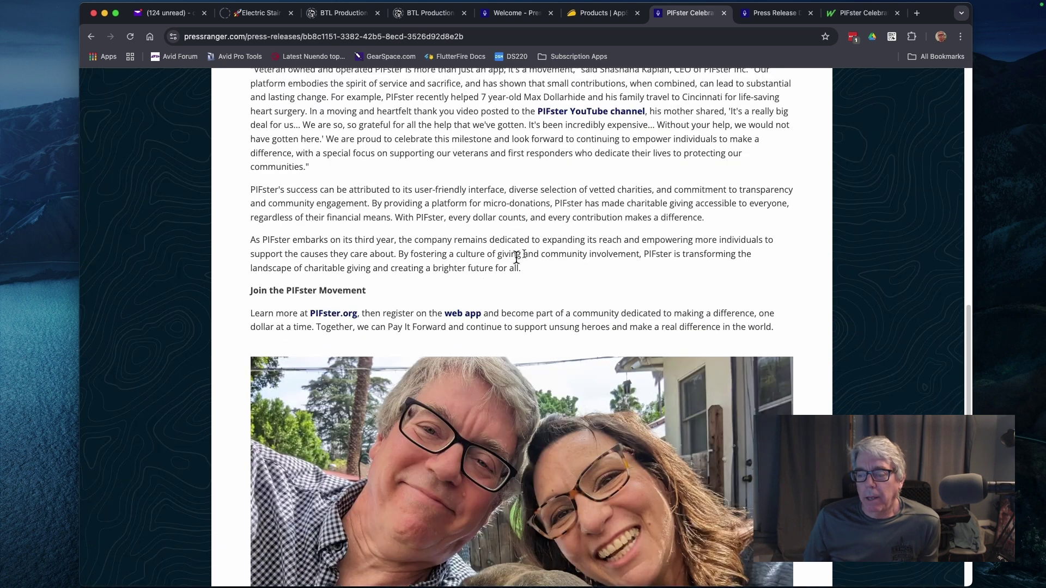
pyautogui.scroll(-1, 334, 324)
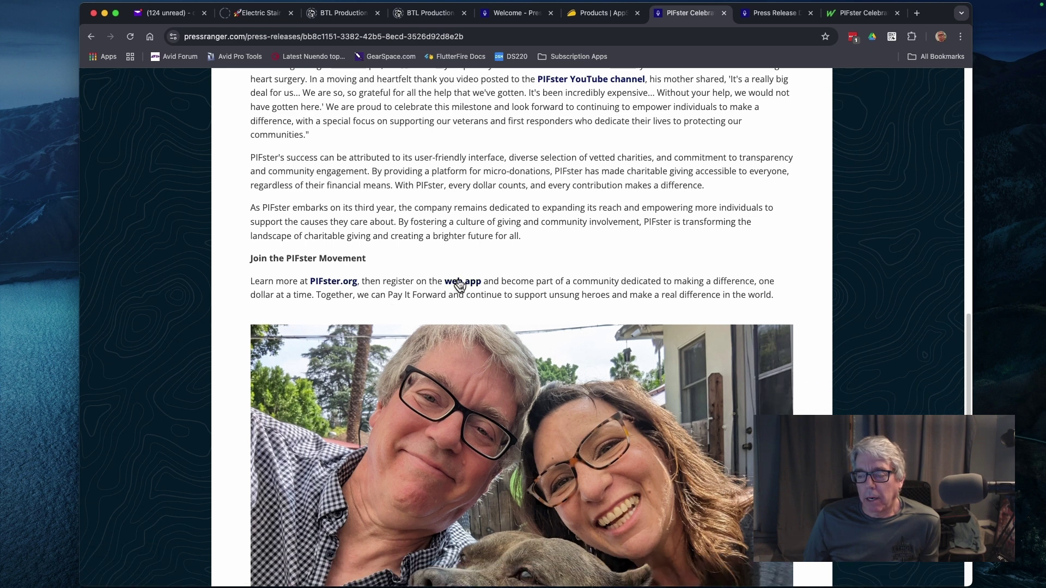
# Review the founders' photo, the About PIFster Inc section and the press inquiries details, and return to the press release headline
pyautogui.scroll(-8, 460, 284)
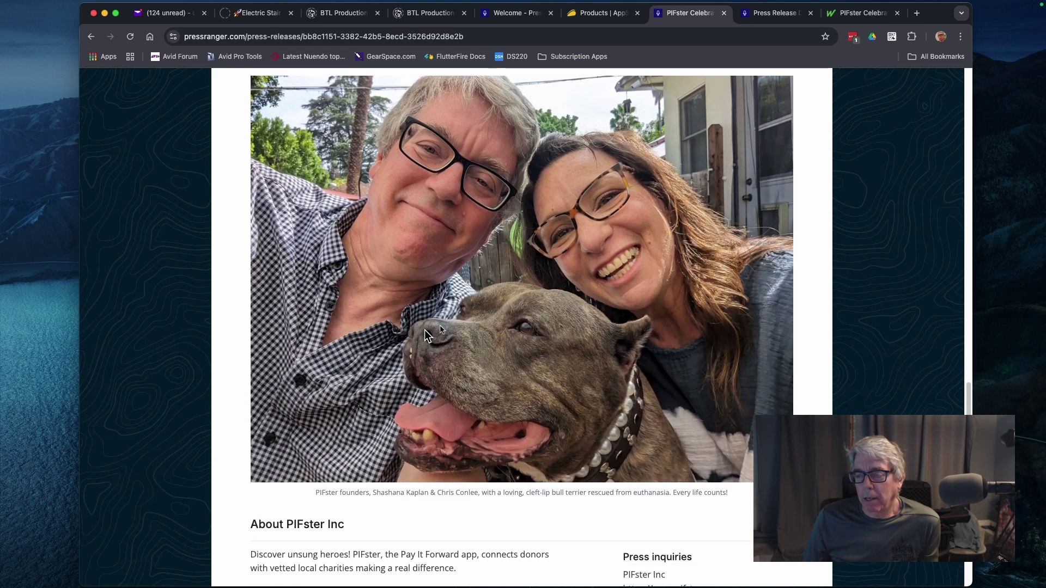
pyautogui.scroll(-4, 523, 446)
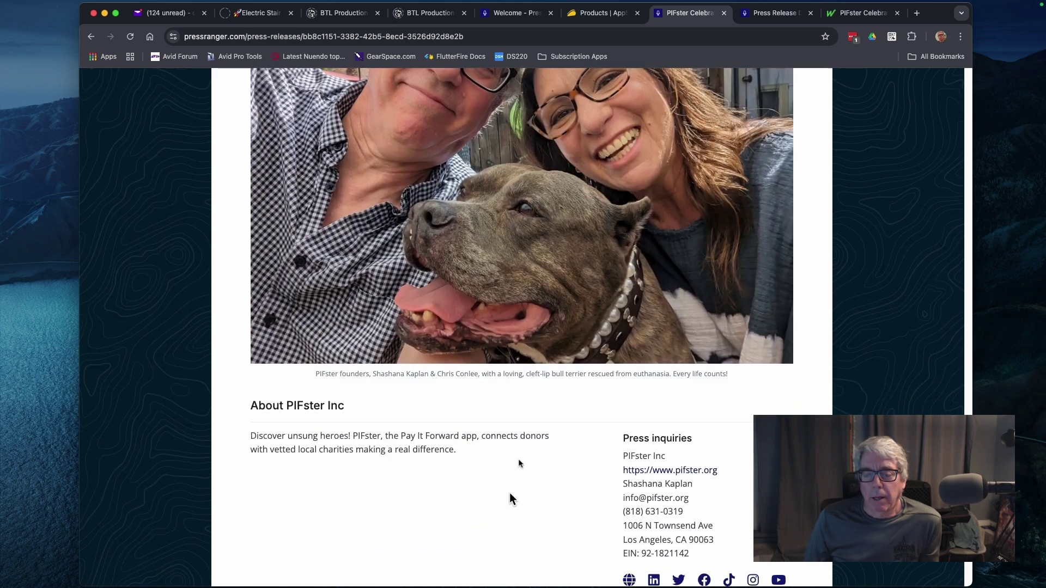
pyautogui.scroll(-3, 393, 476)
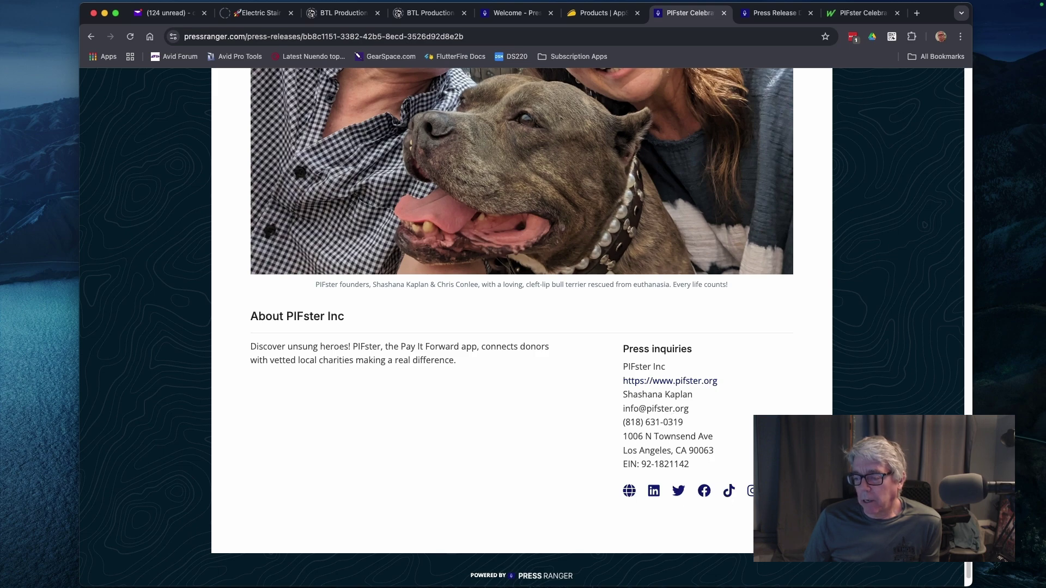
pyautogui.scroll(15, 692, 485)
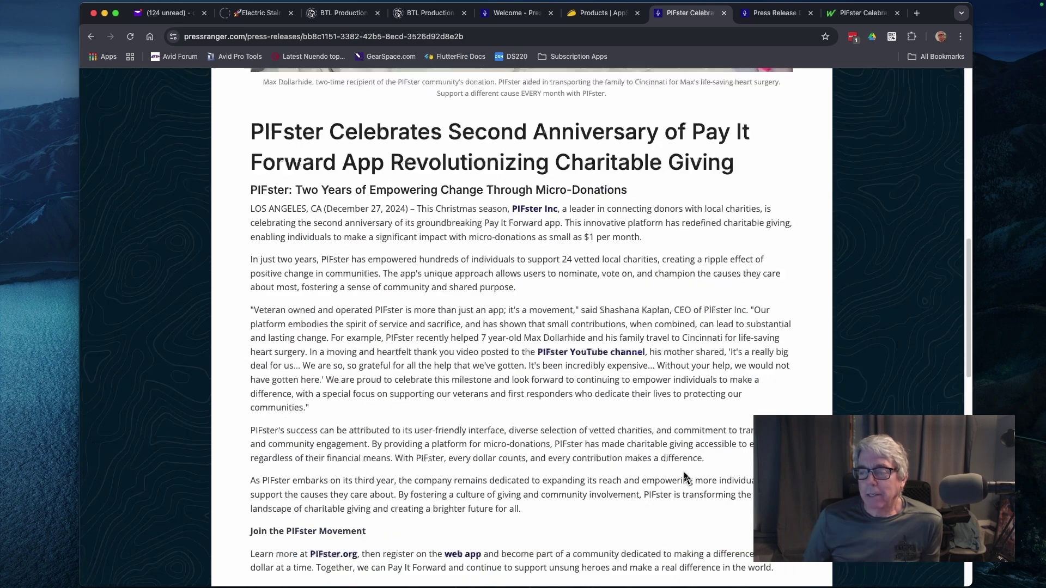
# Review the press release's company header, lead photo and photo caption once more
pyautogui.scroll(4, 588, 357)
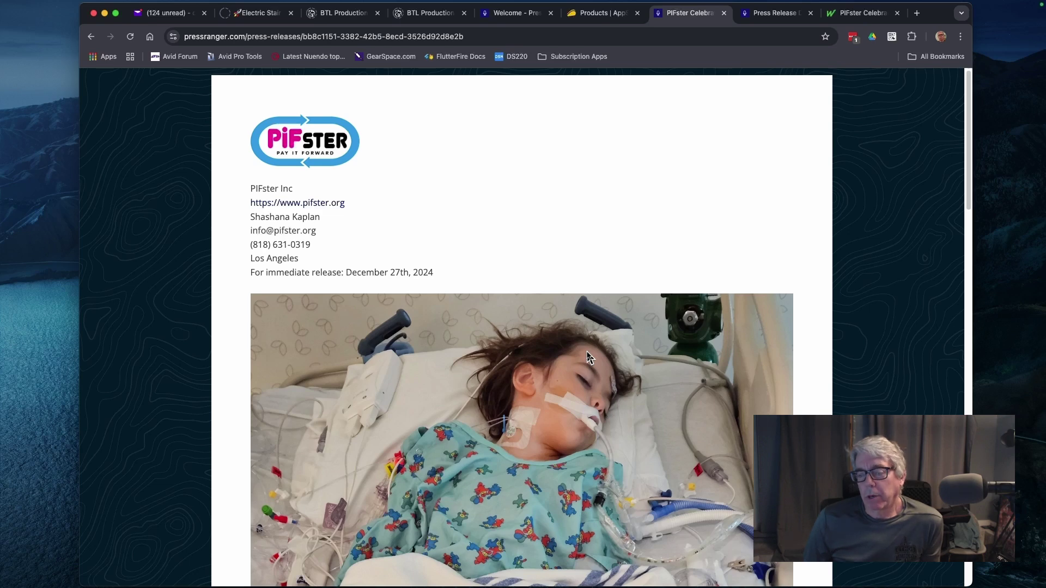
pyautogui.scroll(-3, 588, 357)
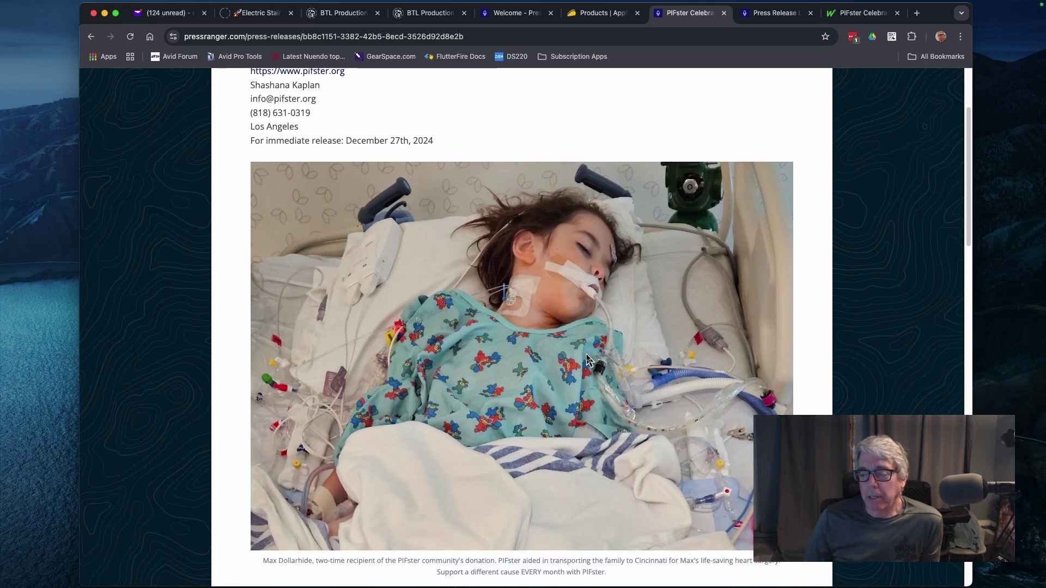
pyautogui.scroll(-3, 587, 361)
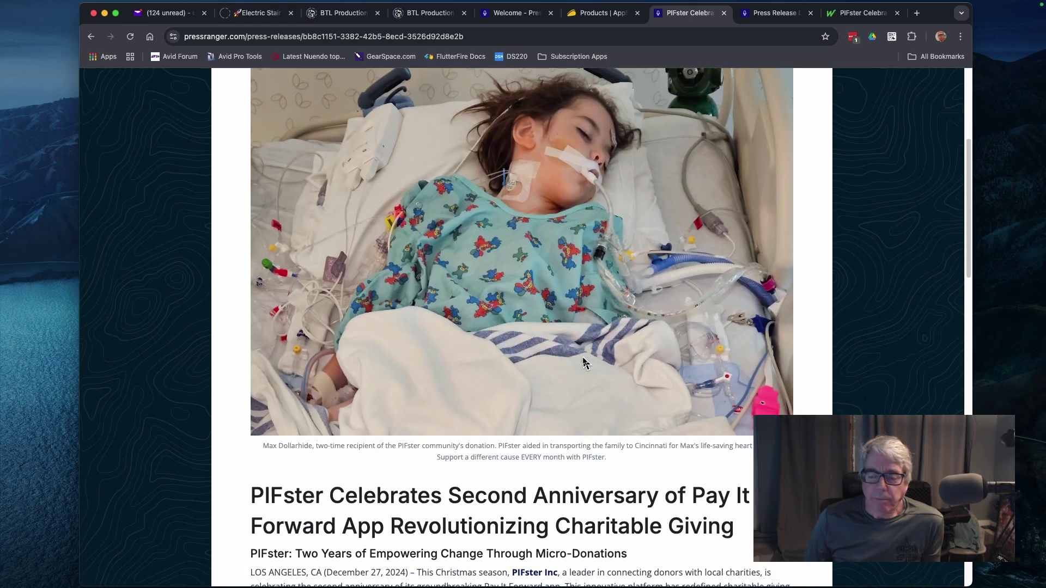
pyautogui.scroll(-2, 583, 362)
pyautogui.scroll(9, 523, 279)
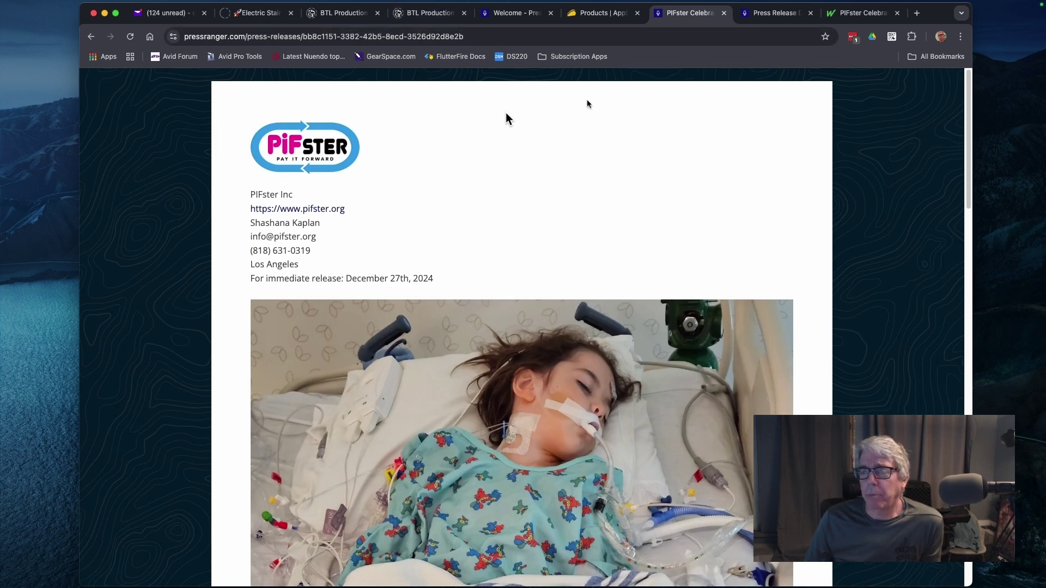
# Return to the PIFster Introduction campaign, open its press release for editing, and review the fields from headline to press release body
pyautogui.click(91, 37)
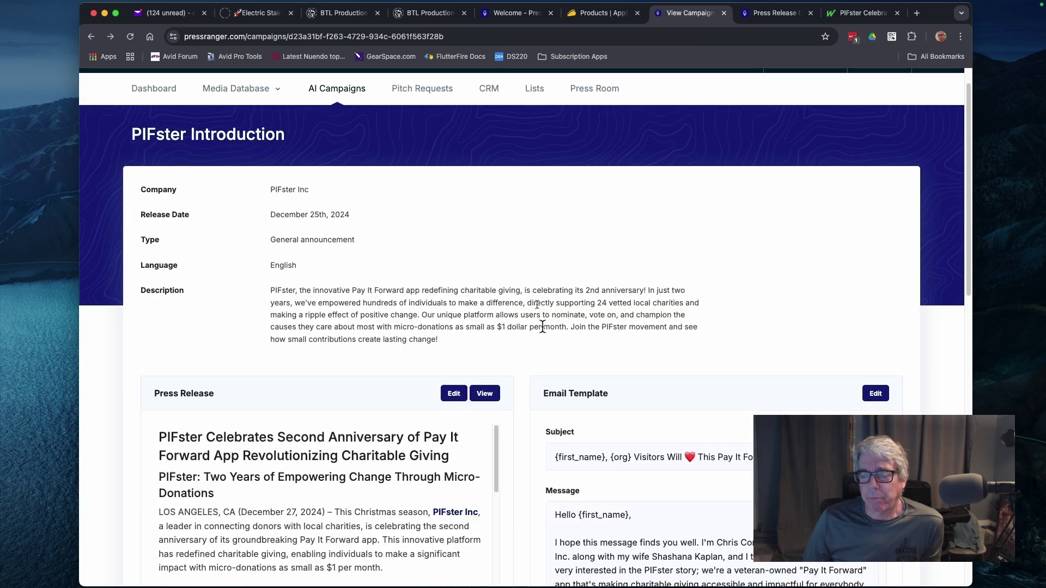
pyautogui.click(455, 394)
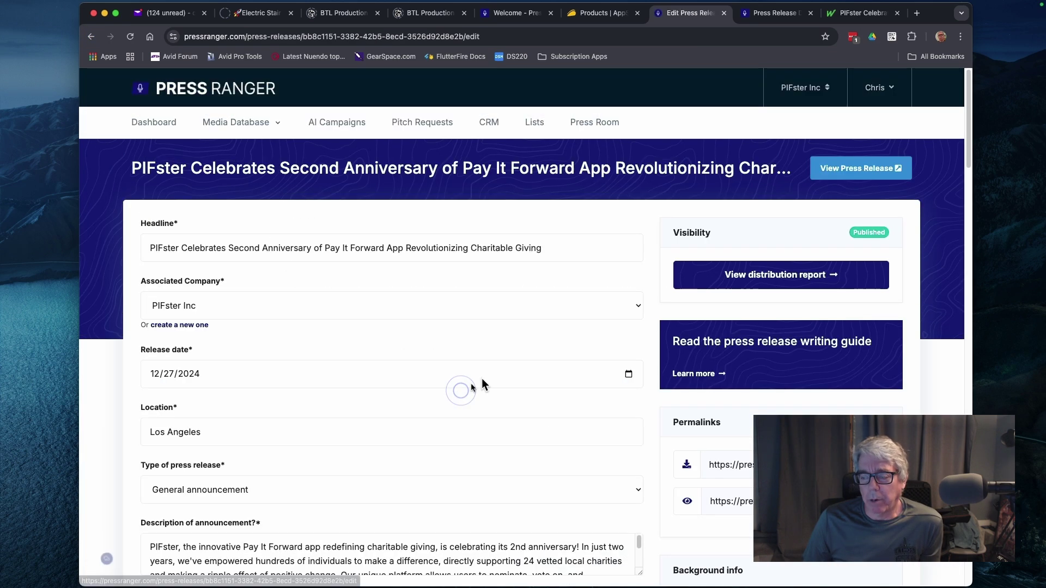
pyautogui.scroll(-5, 351, 339)
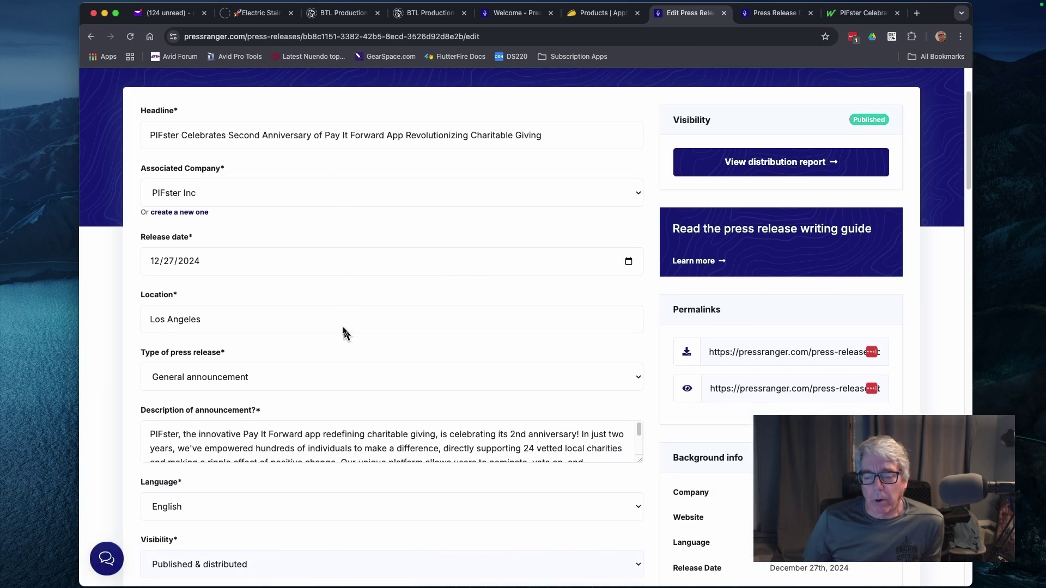
pyautogui.scroll(-8, 351, 338)
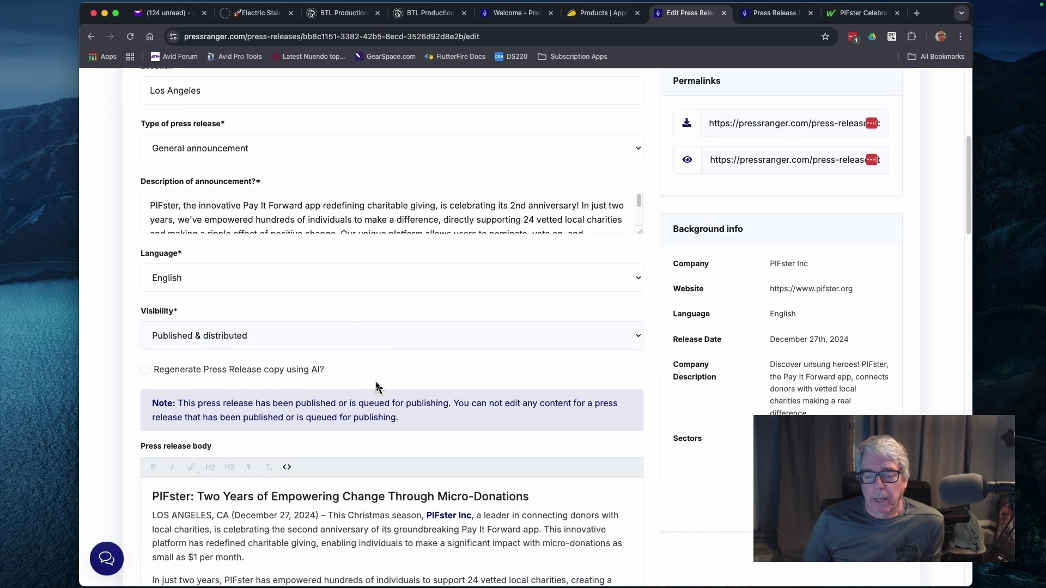
pyautogui.scroll(-1, 338, 365)
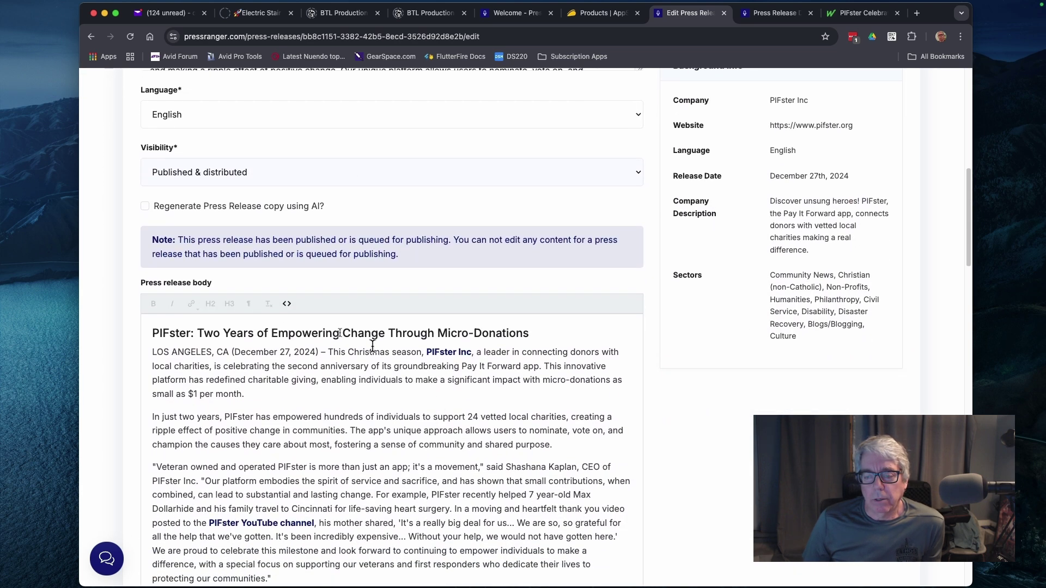
pyautogui.scroll(-1, 436, 327)
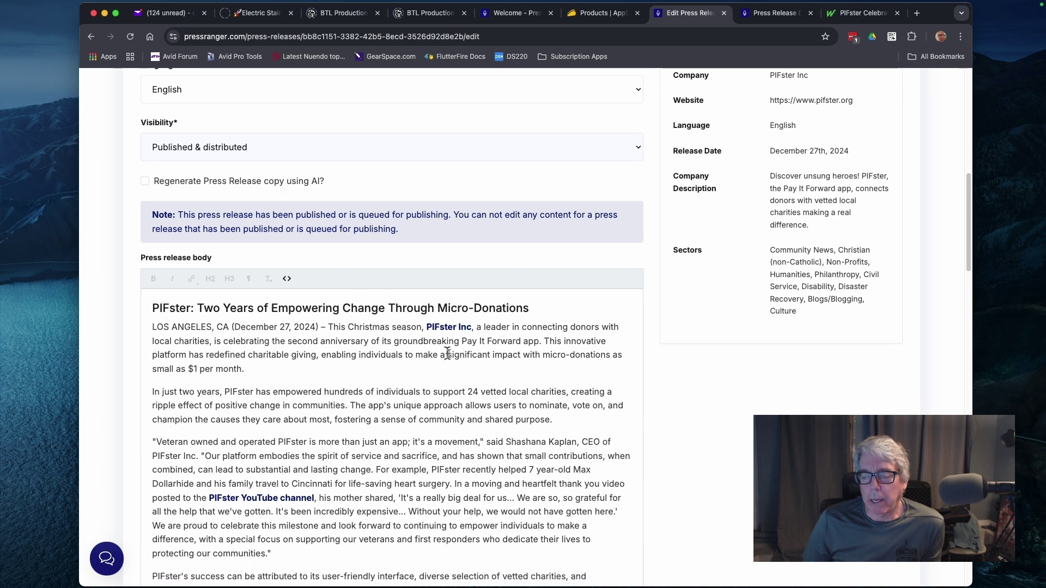
# Select the PIFster Inc link text in the press release body, check its available options, and clear the selection
pyautogui.moveTo(438, 326); pyautogui.dragTo(447, 343)
pyautogui.moveTo(424, 324); pyautogui.dragTo(477, 327)
pyautogui.rightClick(446, 332)
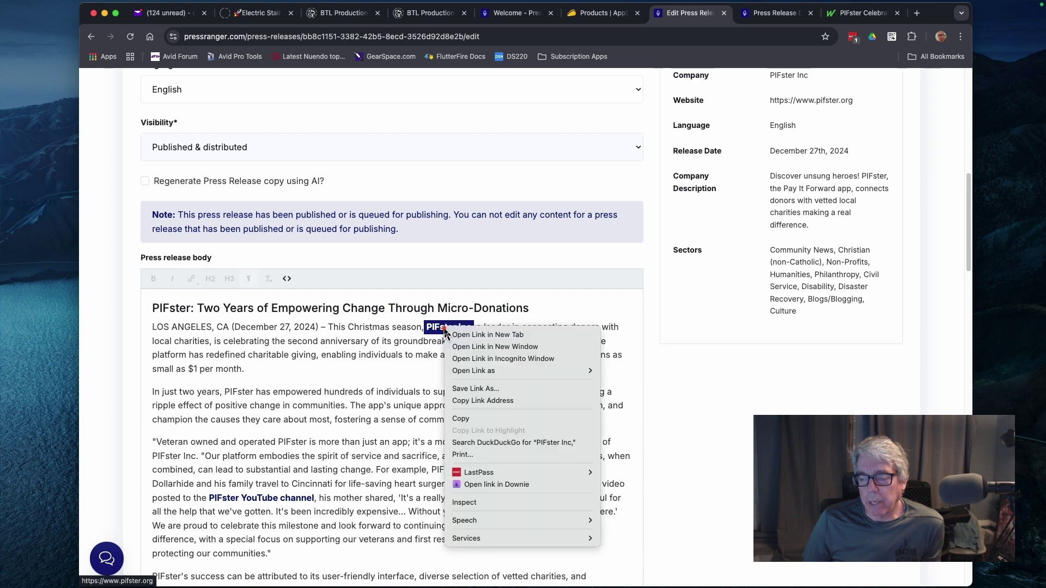
pyautogui.click(485, 298)
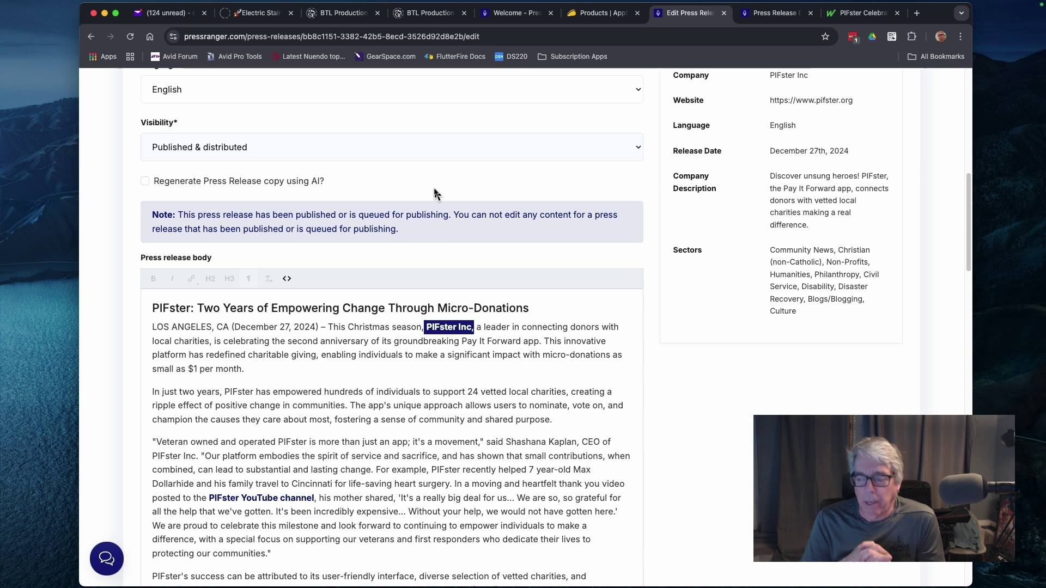
pyautogui.click(501, 336)
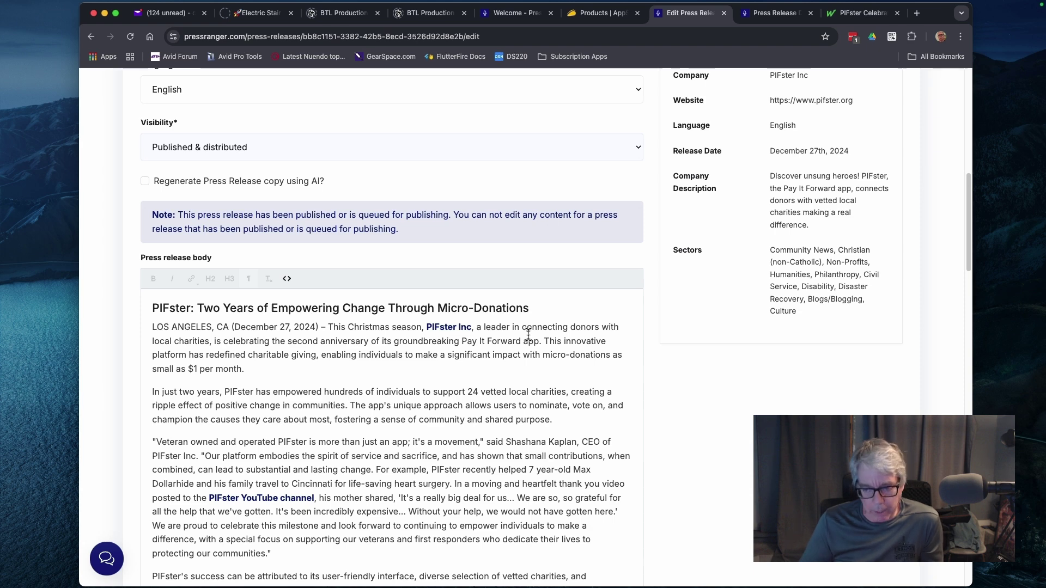
# Read the press release body through to the Press Release Media section and return to the note about published content
pyautogui.scroll(-3, 536, 338)
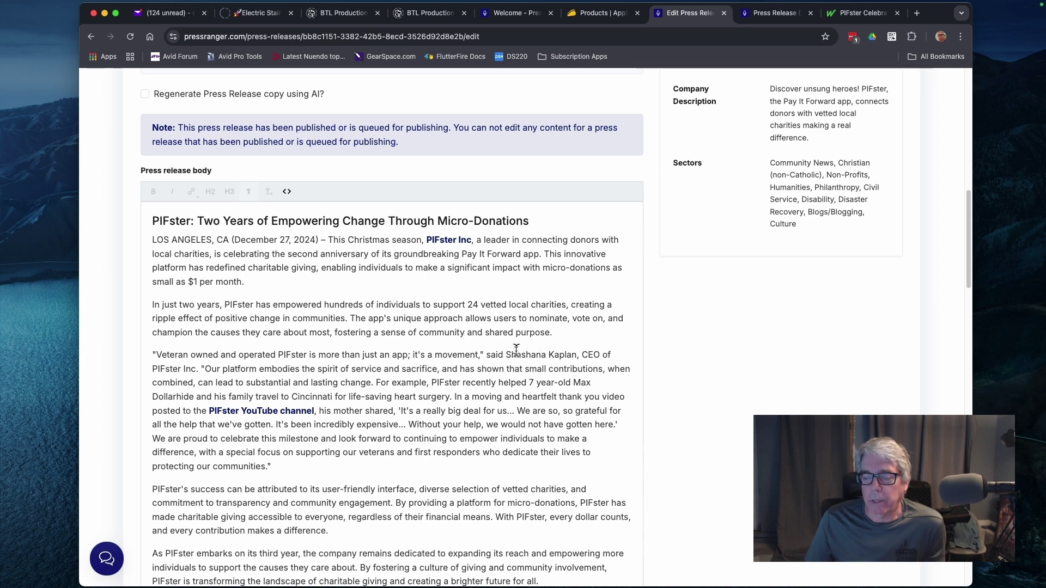
pyautogui.scroll(-1, 516, 349)
pyautogui.scroll(-10, 516, 349)
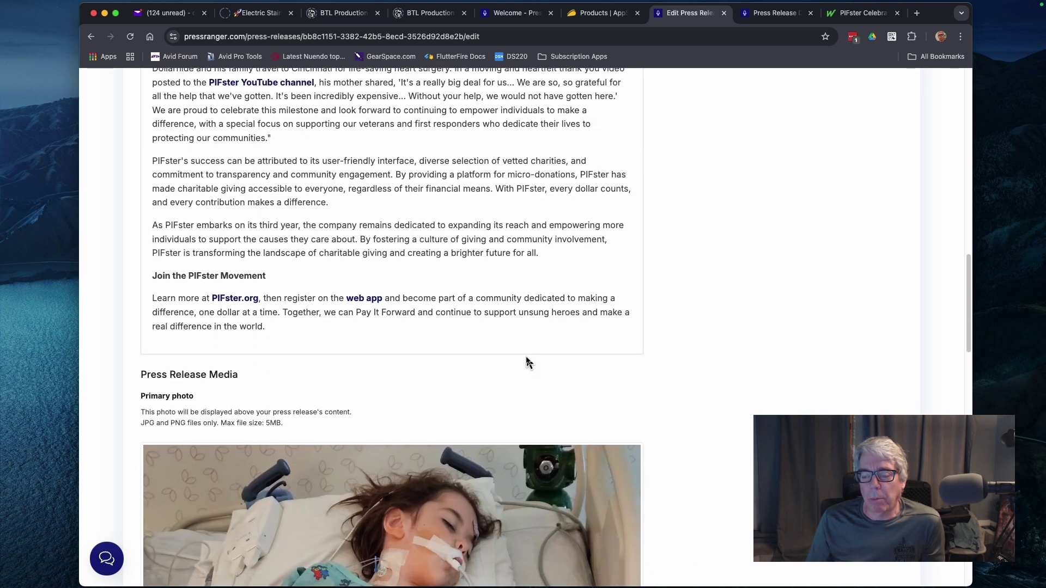
pyautogui.scroll(13, 528, 362)
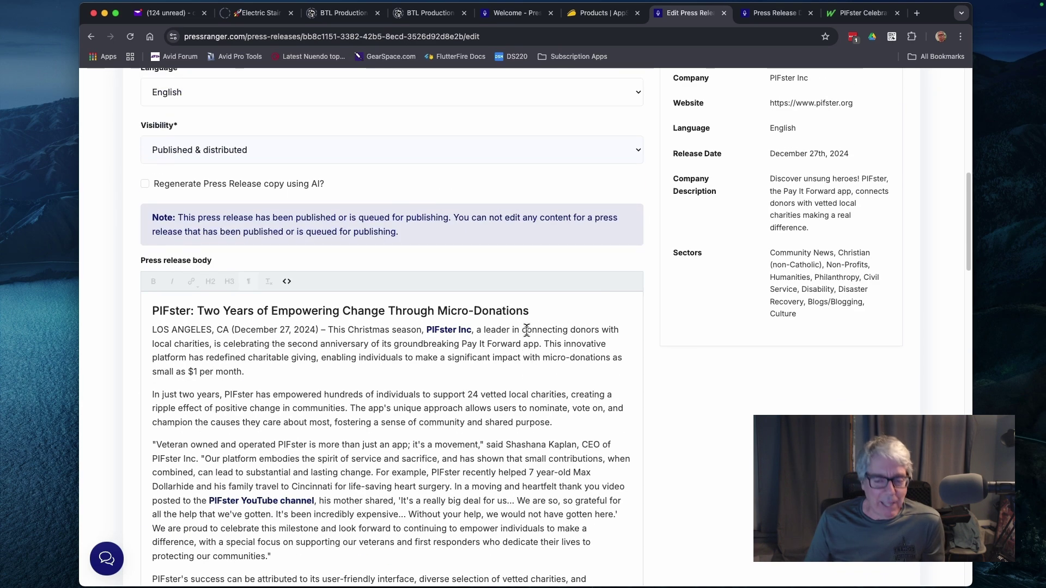
pyautogui.scroll(-1, 528, 330)
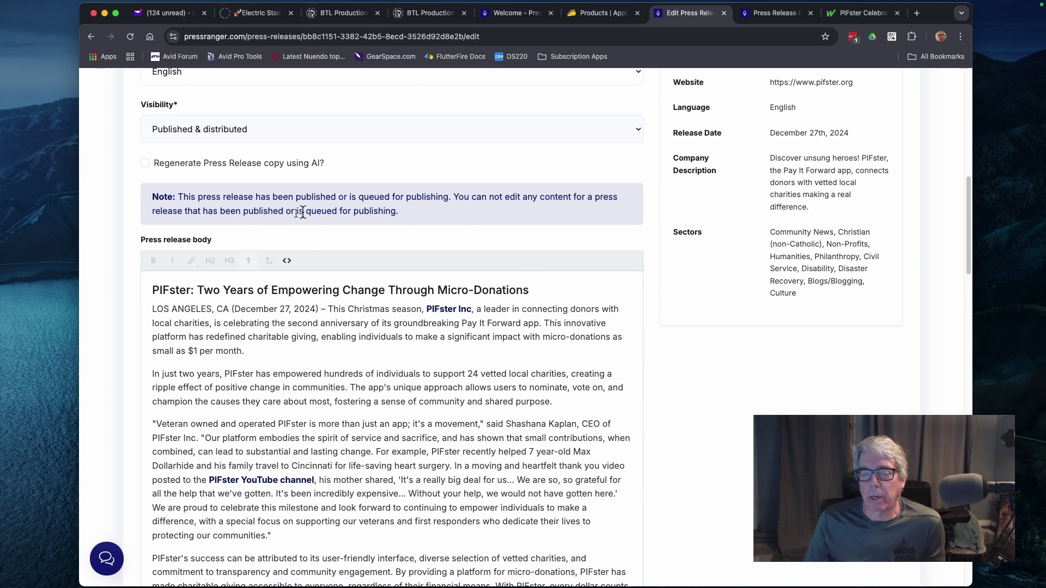
# Examine the visibility setting, the AI regeneration option and the body editor's formatting tools, selecting a few words in the first paragraph
pyautogui.scroll(6, 478, 277)
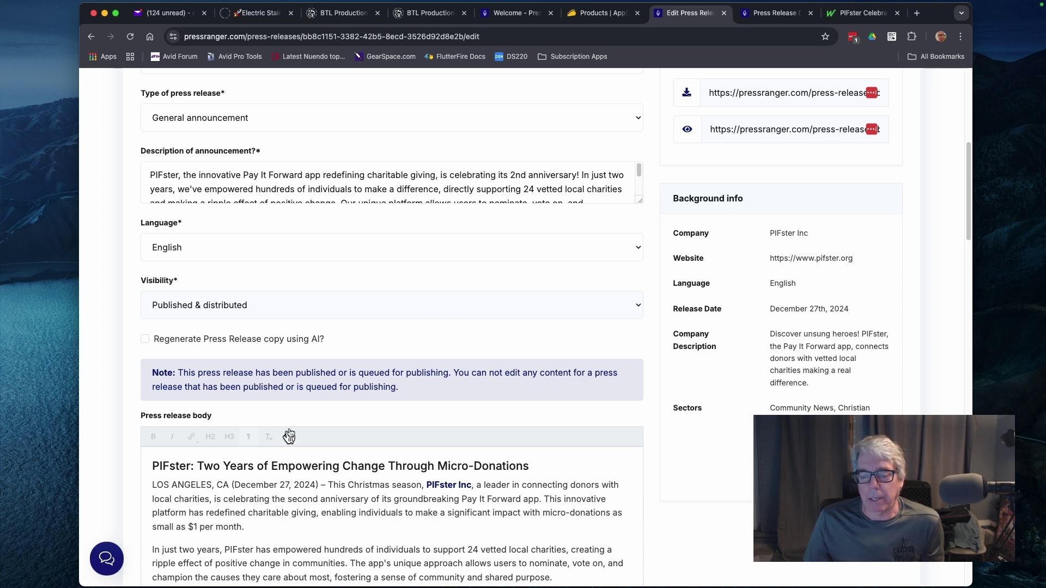
pyautogui.scroll(-1, 289, 435)
pyautogui.scroll(-1, 289, 483)
pyautogui.moveTo(364, 438); pyautogui.dragTo(387, 439)
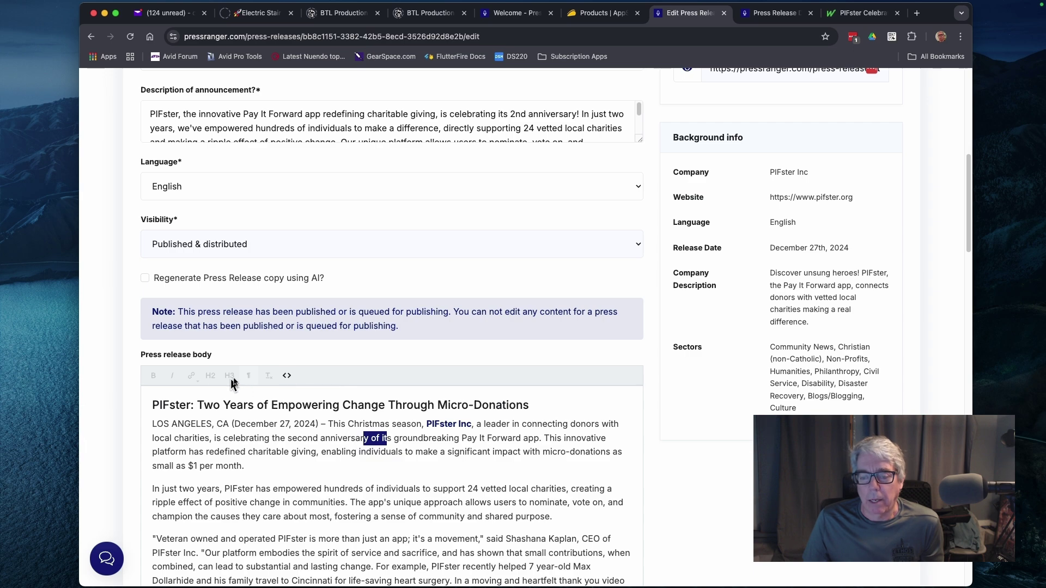
pyautogui.scroll(-1, 354, 488)
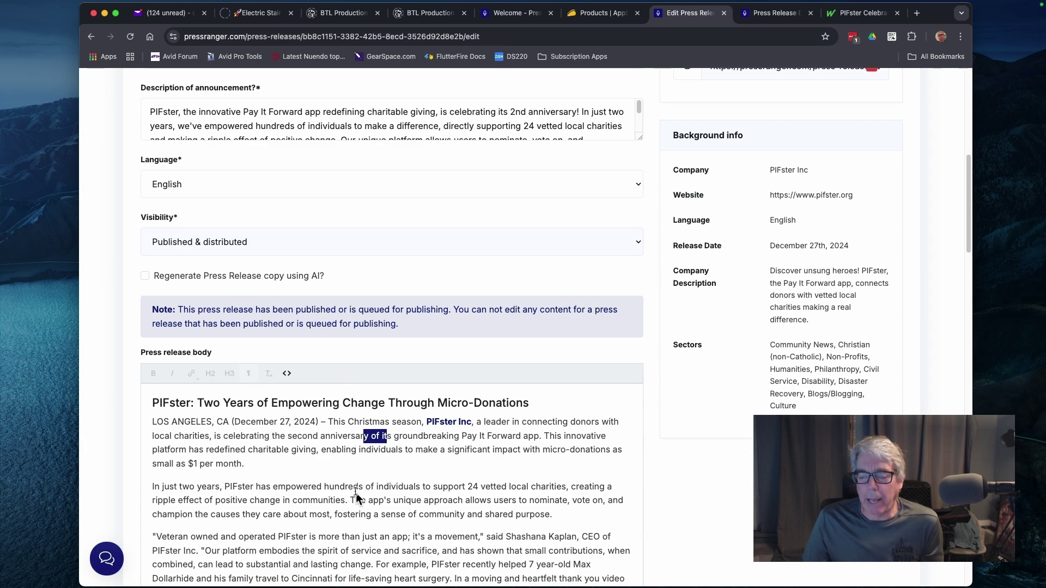
# Review the primary and secondary photos with their caption and replacement options, and return to the press release body
pyautogui.scroll(-15, 354, 488)
pyautogui.scroll(-10, 352, 510)
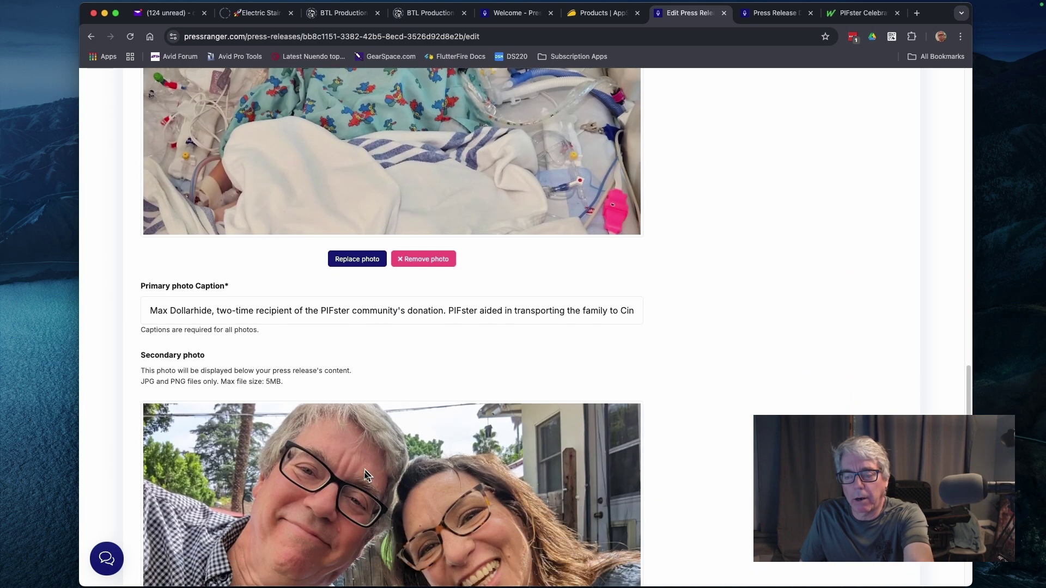
pyautogui.scroll(-2, 401, 322)
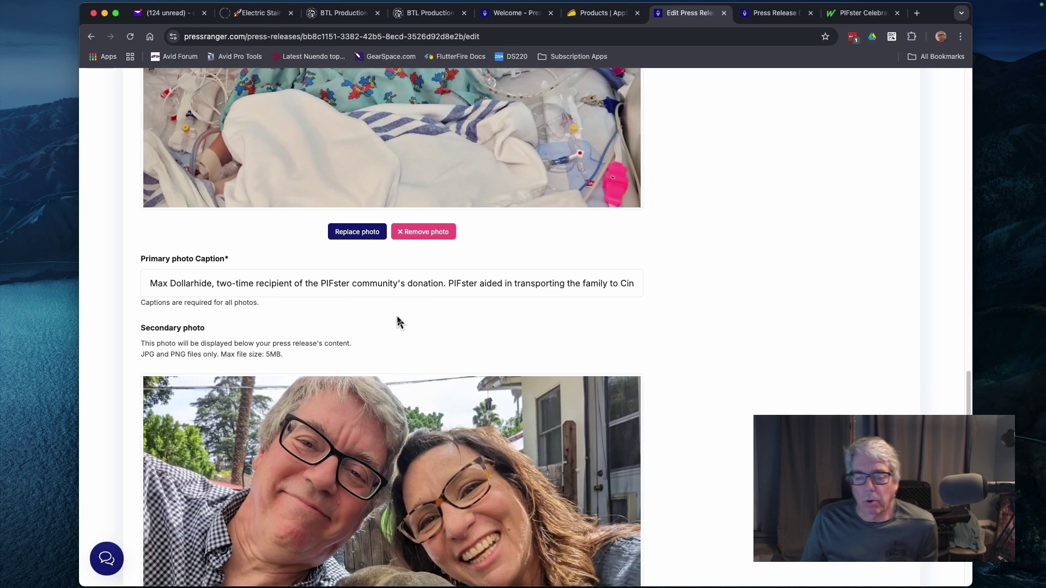
pyautogui.scroll(-8, 400, 322)
pyautogui.scroll(20, 530, 316)
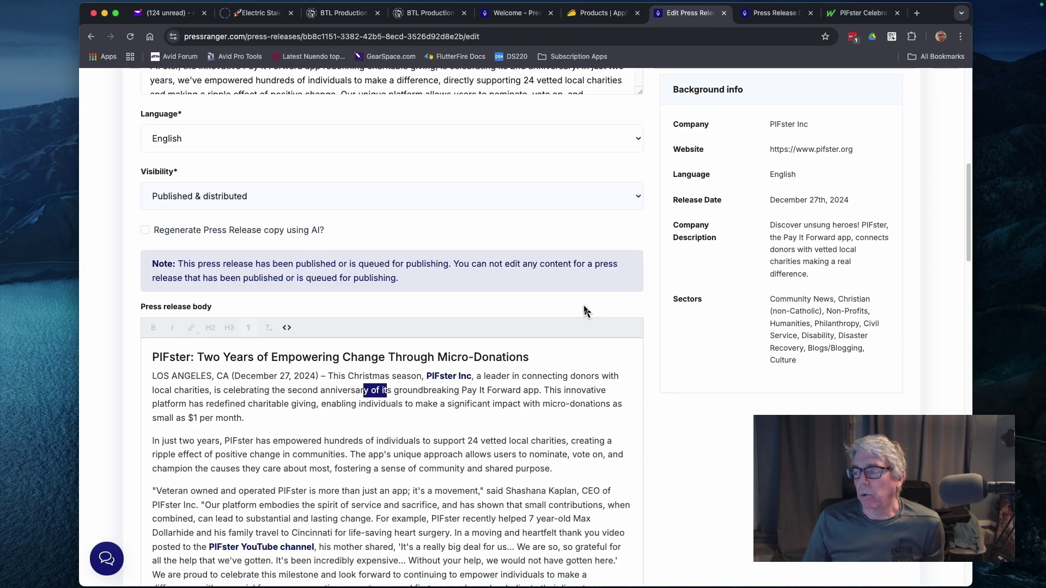
# Open the published press release through its view permalink and skim it from the lead photo to the founders' photo
pyautogui.scroll(11, 584, 309)
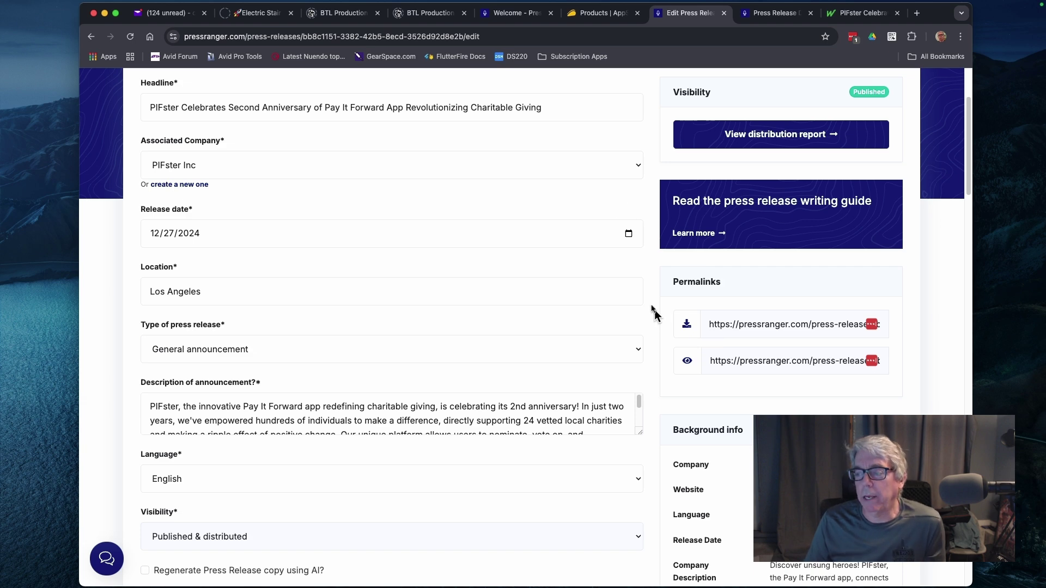
pyautogui.scroll(3, 299, 278)
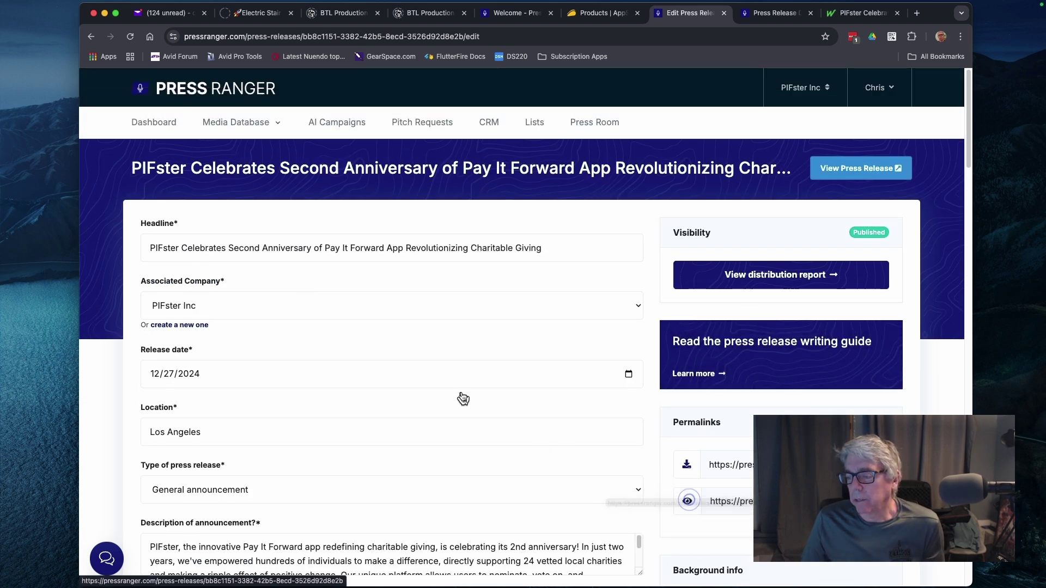
pyautogui.click(687, 502)
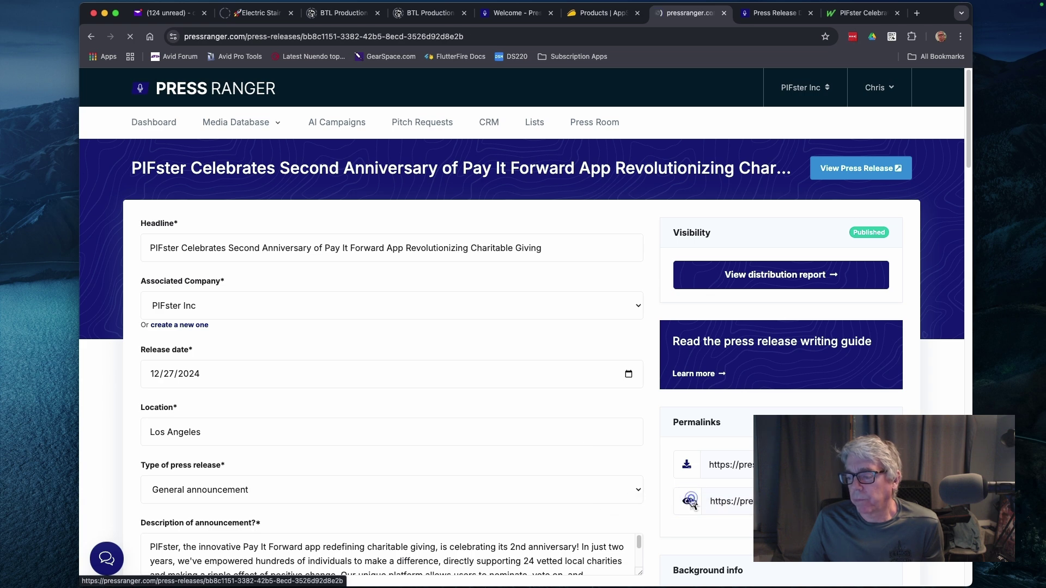
pyautogui.scroll(-3, 394, 223)
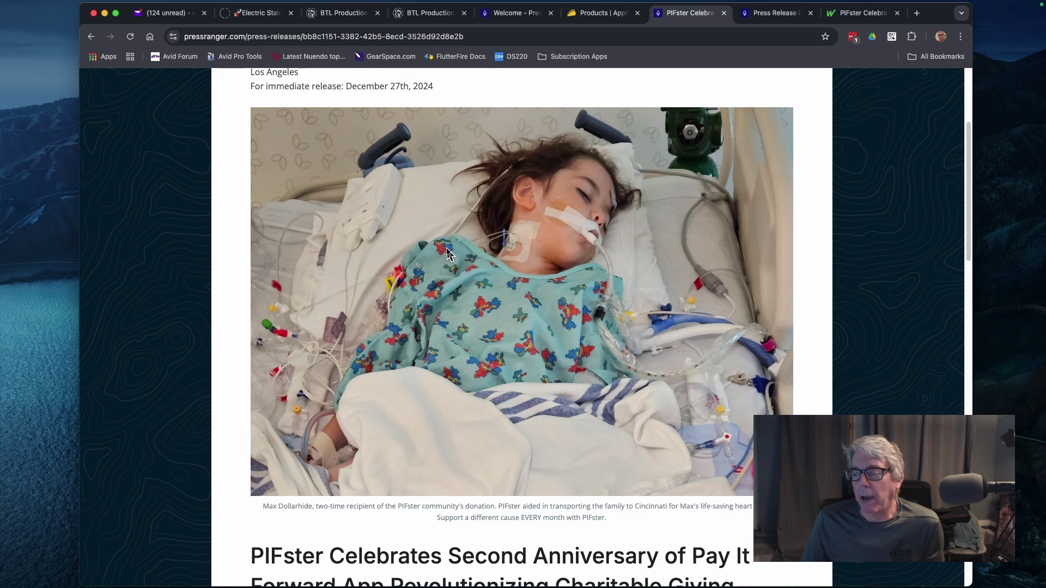
pyautogui.scroll(-5, 447, 250)
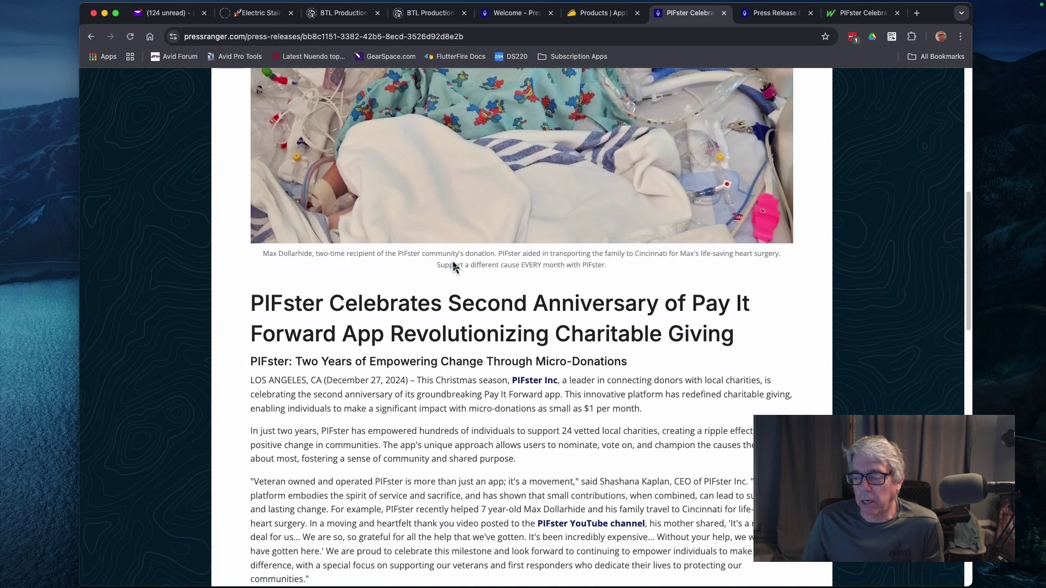
pyautogui.scroll(-7, 453, 262)
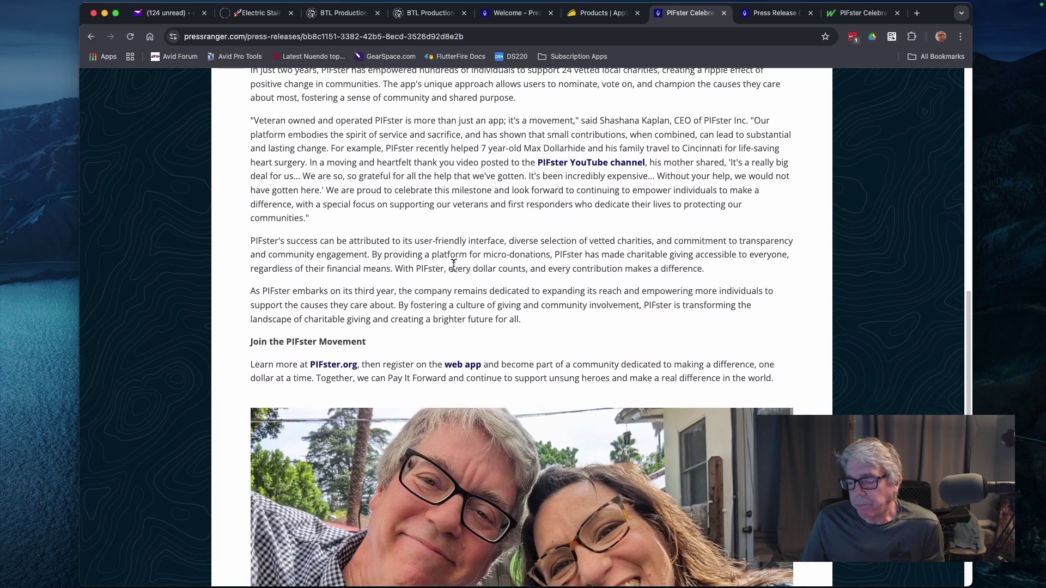
pyautogui.scroll(15, 453, 265)
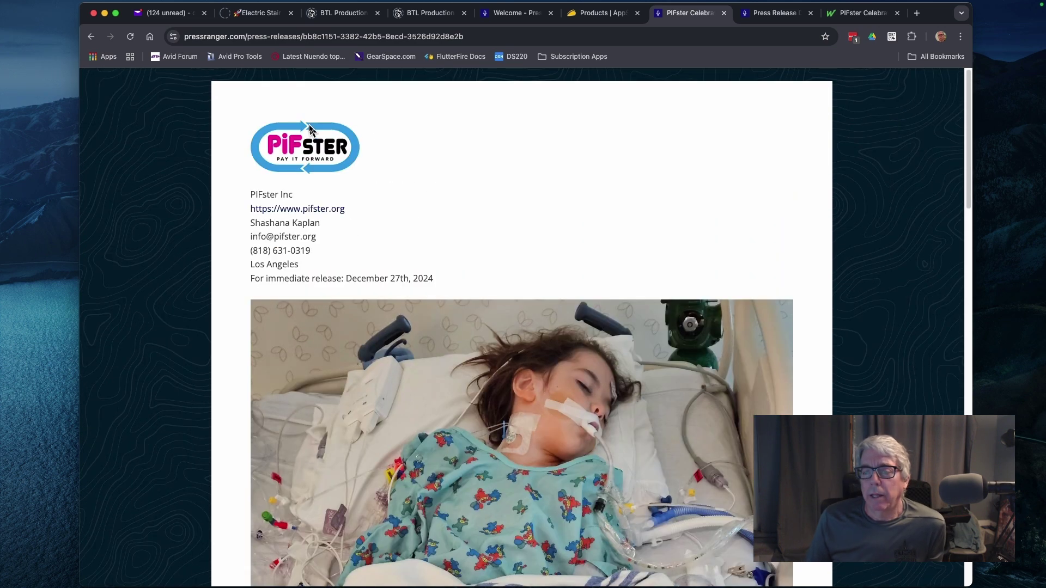
# Return to the AI Media Campaigns overview and start a new campaign named "Special Event Honoring Somebody"
pyautogui.click(91, 36)
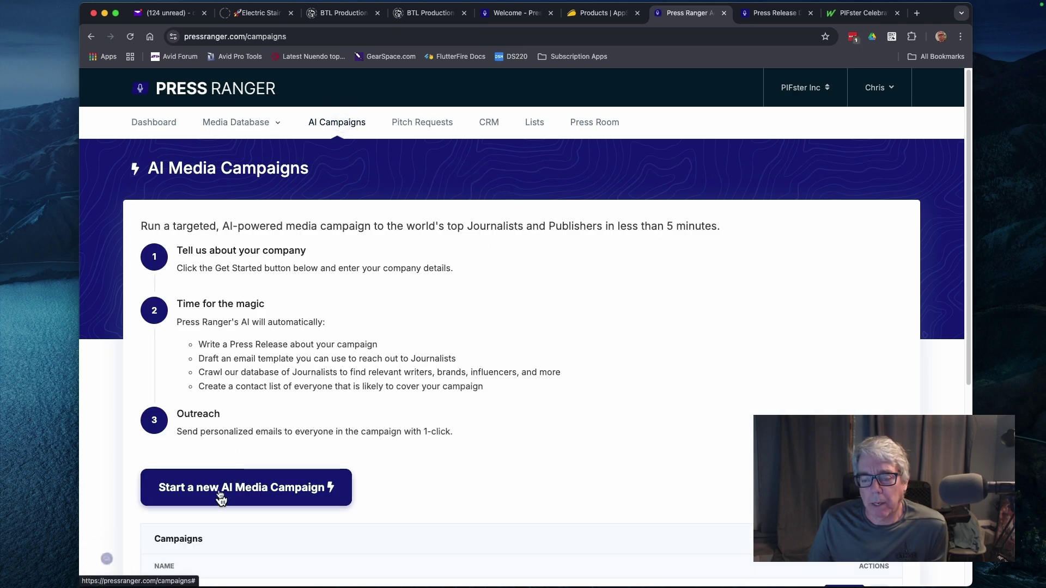
pyautogui.scroll(-5, 229, 463)
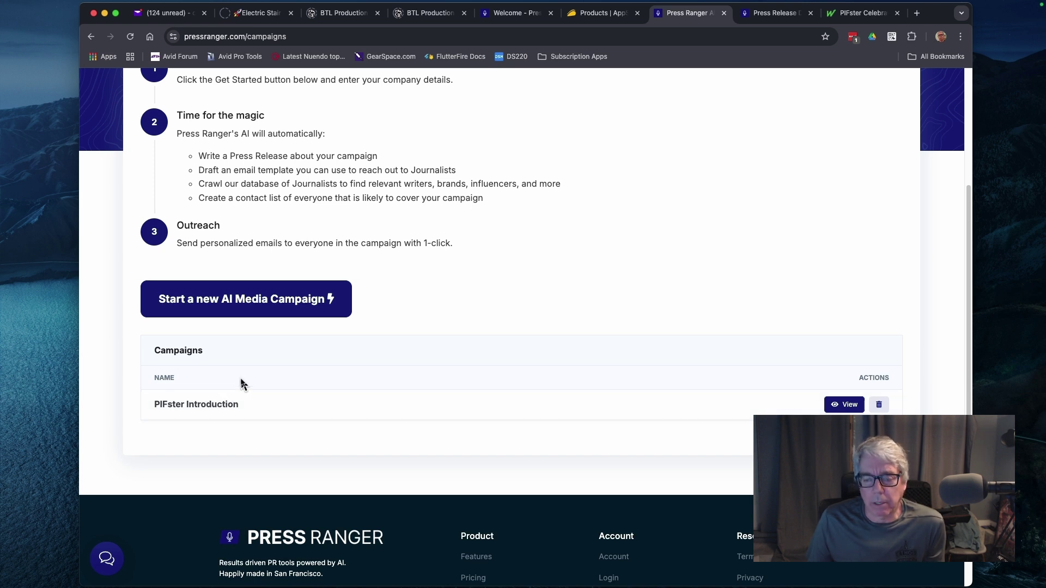
pyautogui.click(243, 300)
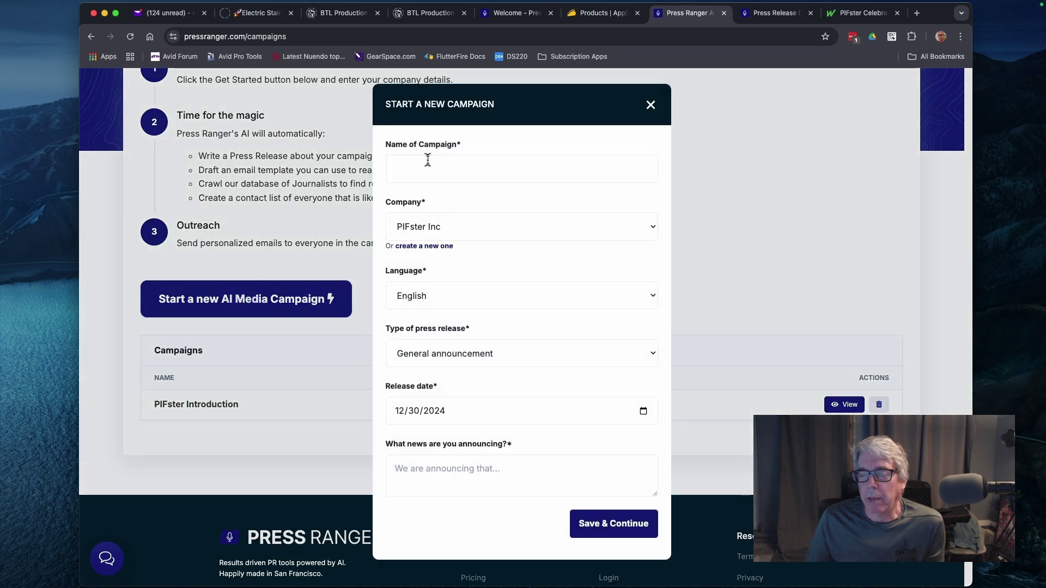
pyautogui.click(428, 160)
pyautogui.write('S')
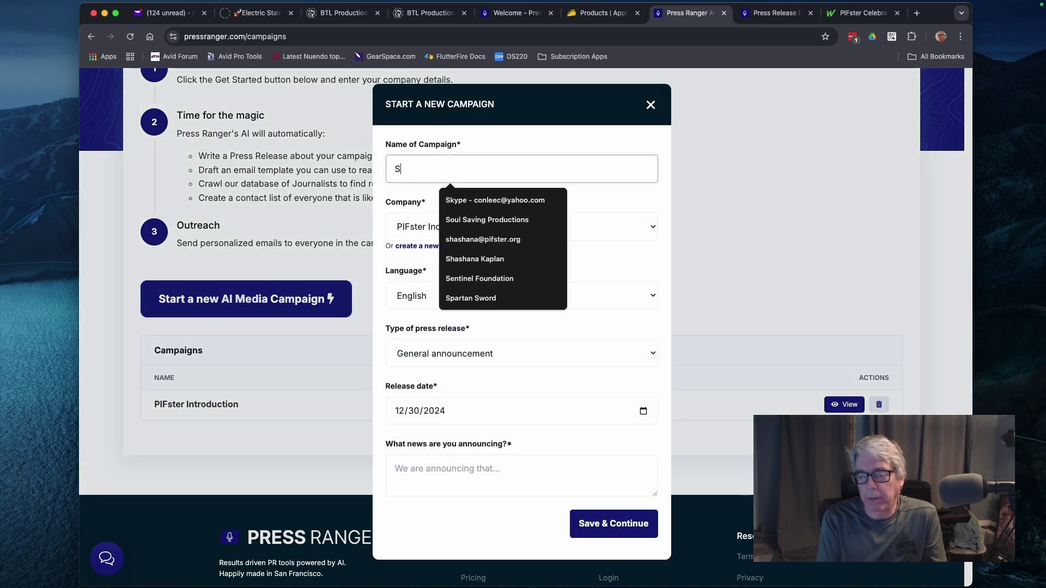
pyautogui.write('pecial Event Honoring Somebody')
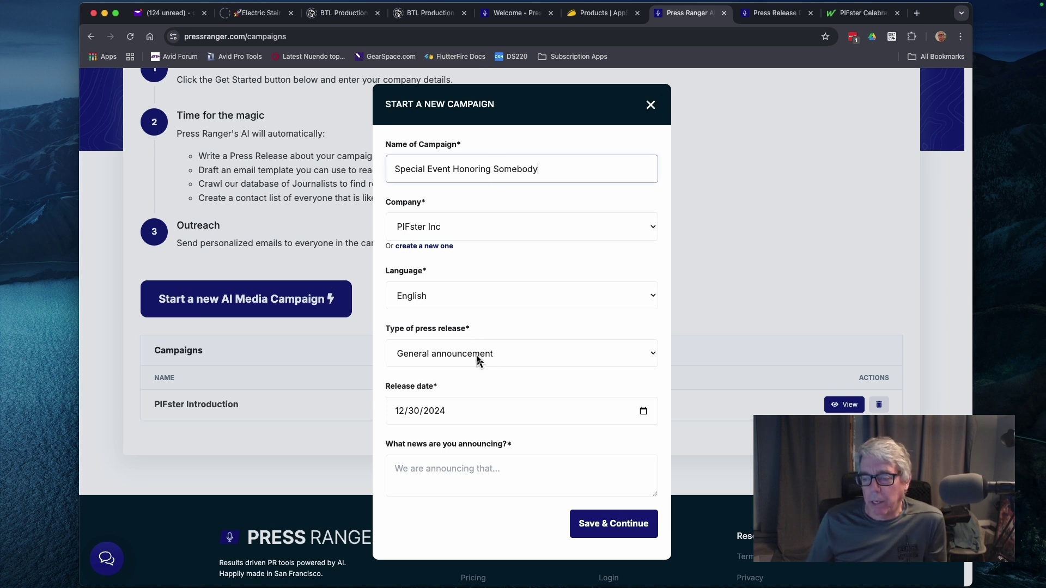
# Set the press release type to Upcoming event, look at the news announcement field, and close the new campaign form without saving
pyautogui.click(467, 364)
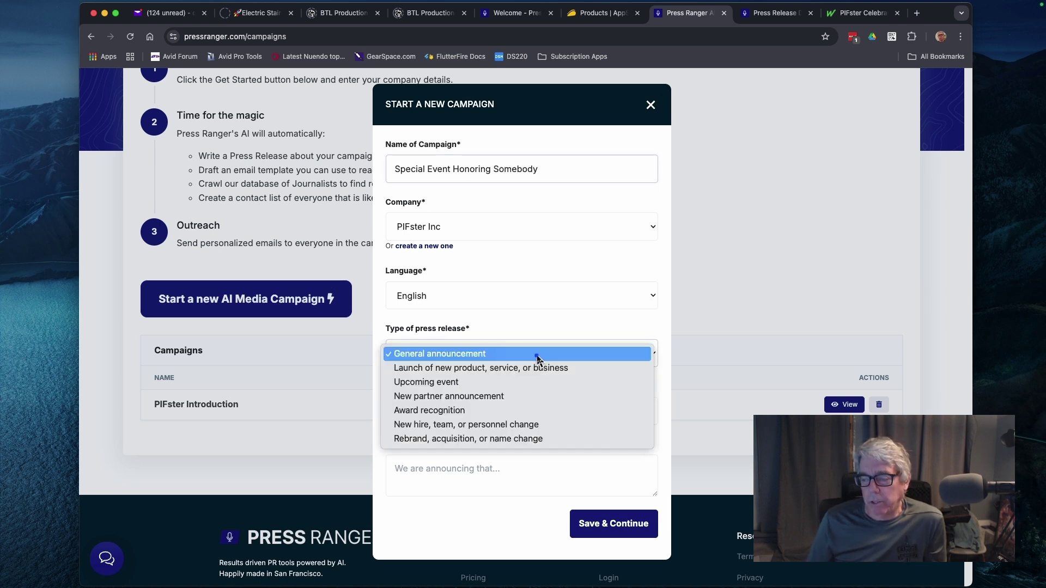
pyautogui.click(457, 383)
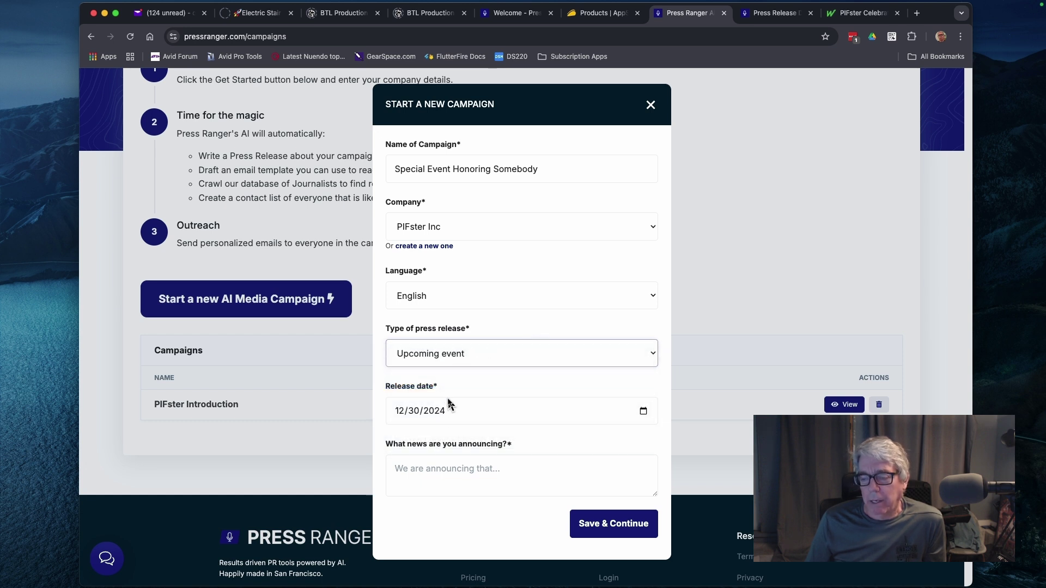
pyautogui.click(434, 469)
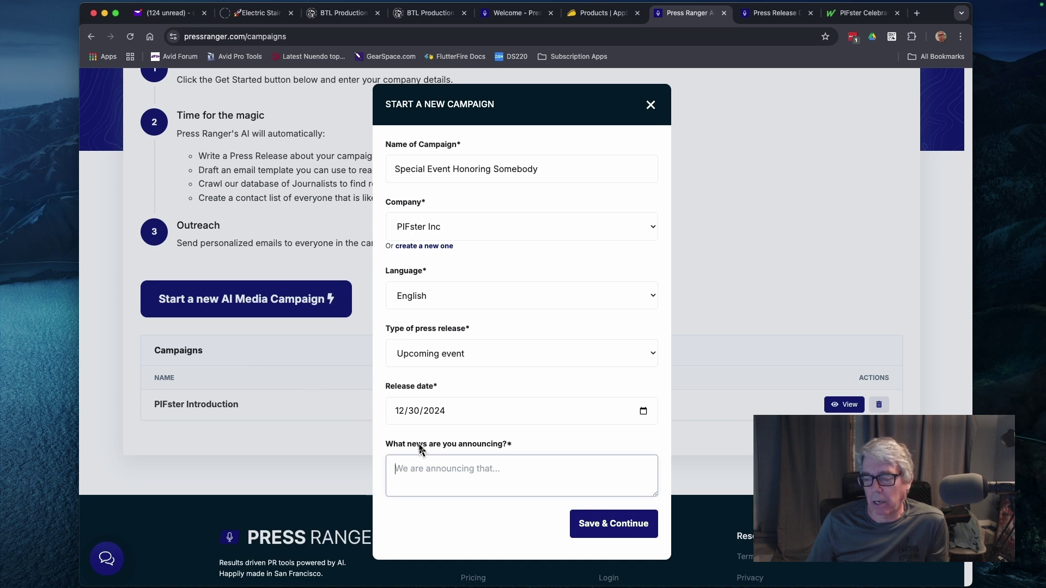
pyautogui.click(424, 469)
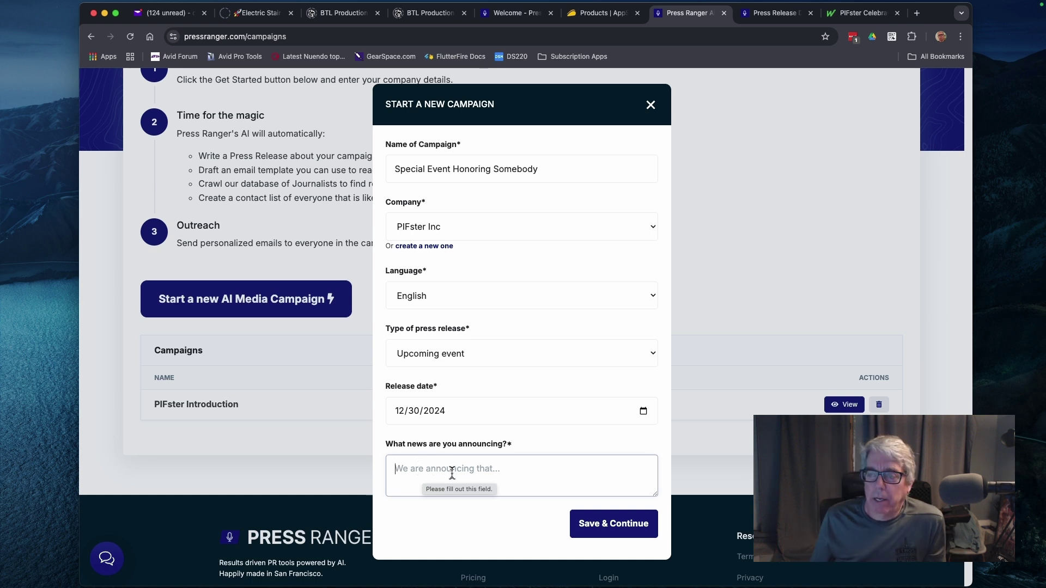
pyautogui.click(651, 106)
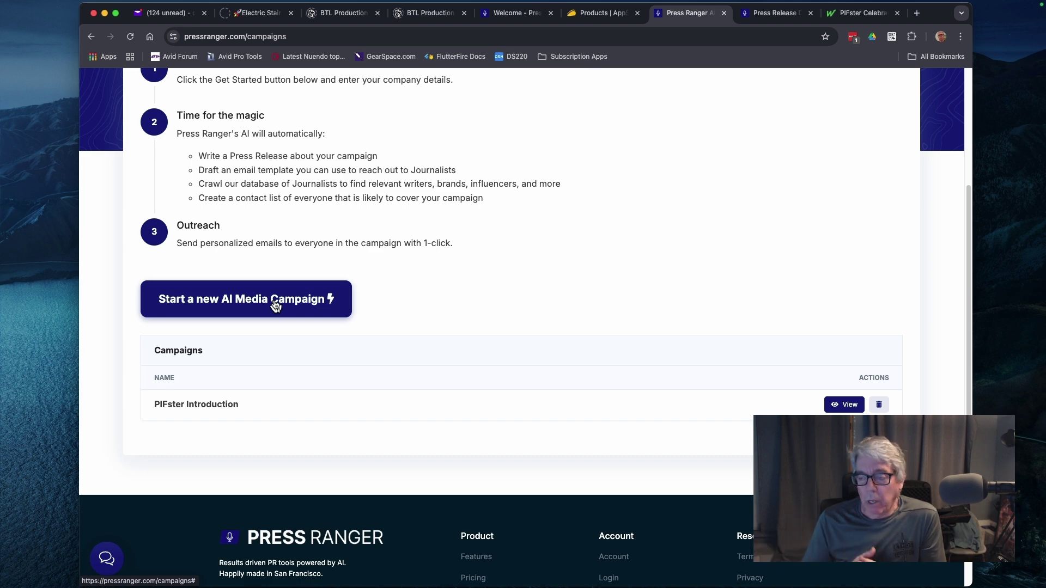
# Open the wholesale press release distribution page from the distribution credits settings and review its media outlets and listed benefits
pyautogui.scroll(4, 275, 305)
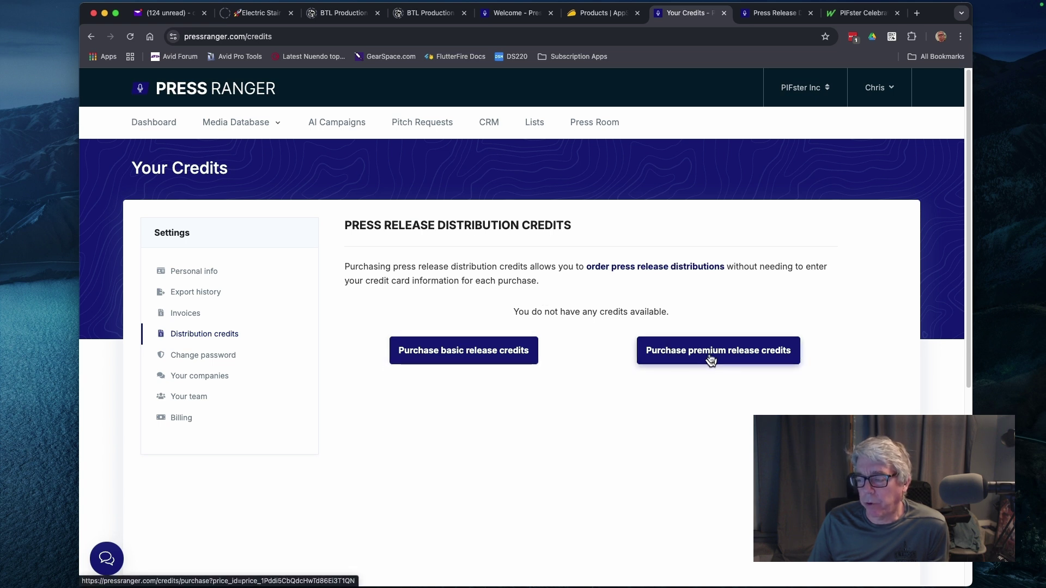
pyautogui.click(625, 273)
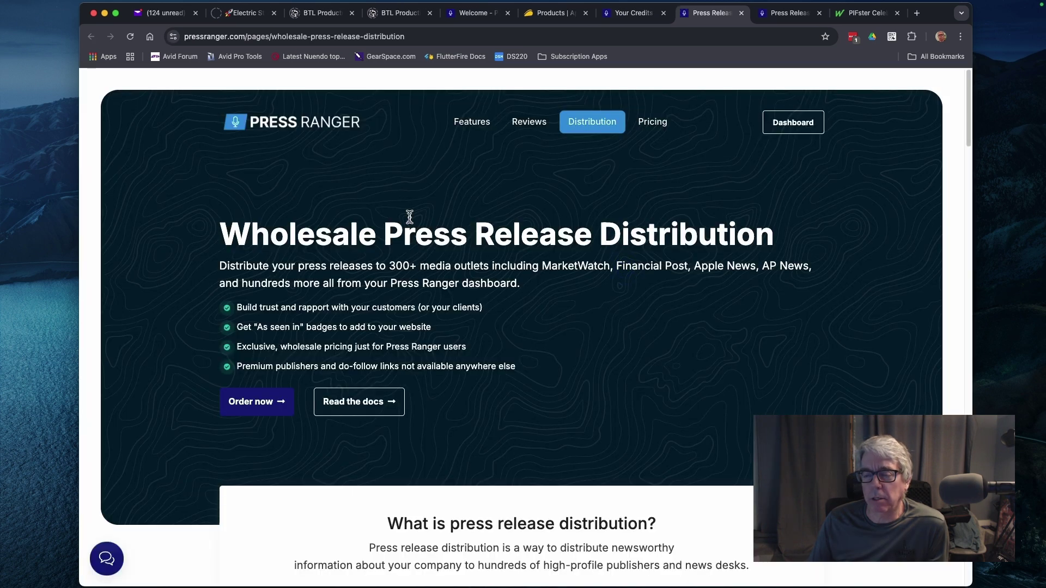
pyautogui.scroll(-3, 451, 325)
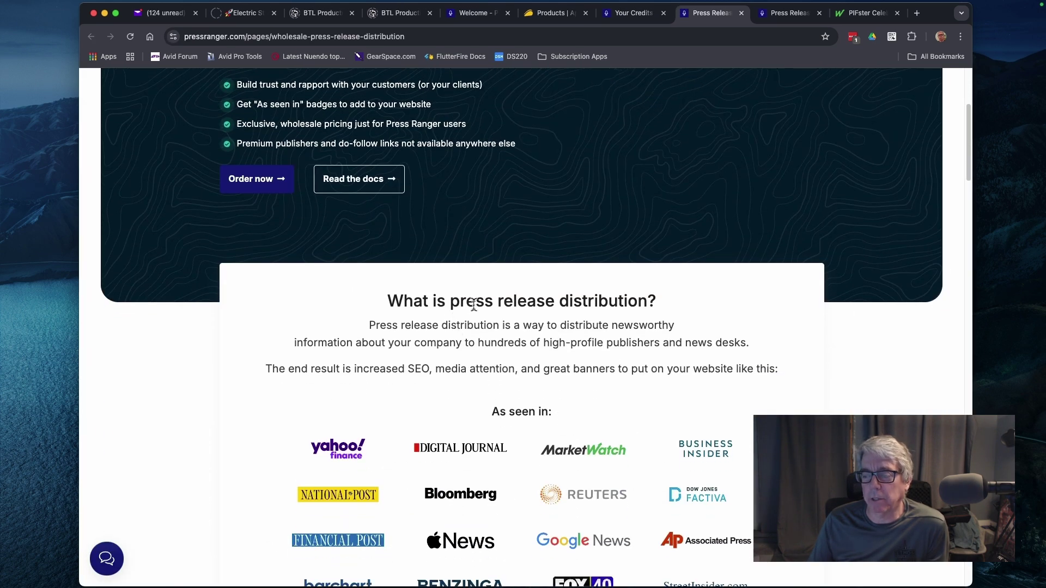
pyautogui.scroll(-3, 473, 305)
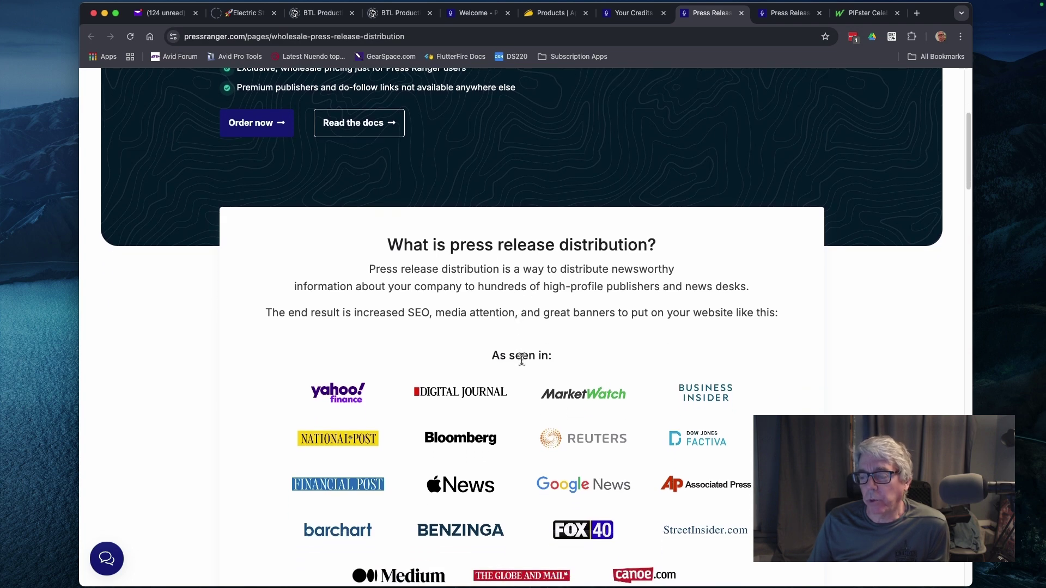
pyautogui.scroll(-1, 522, 362)
pyautogui.scroll(-2, 537, 331)
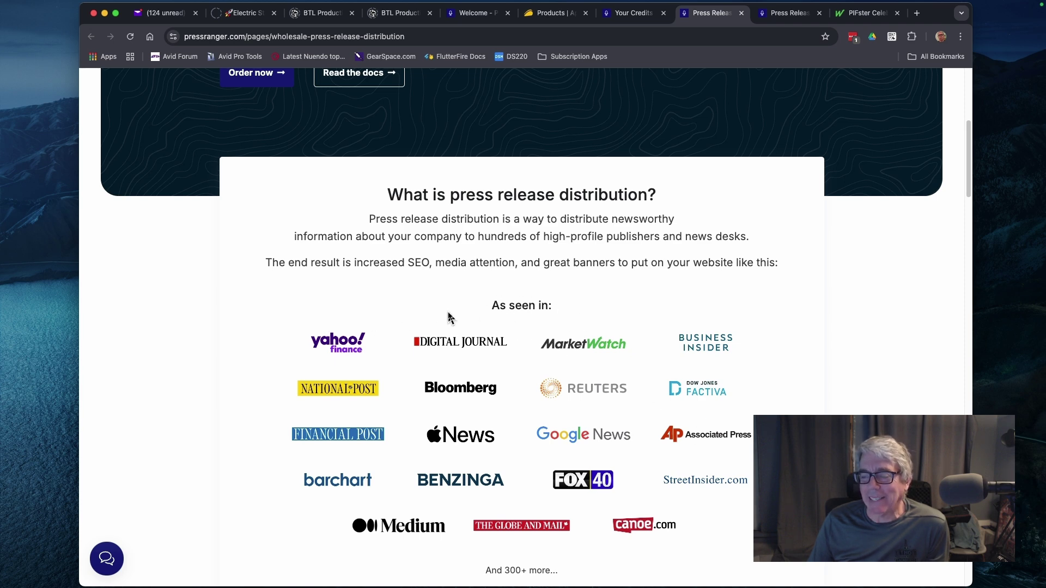
pyautogui.scroll(-5, 567, 356)
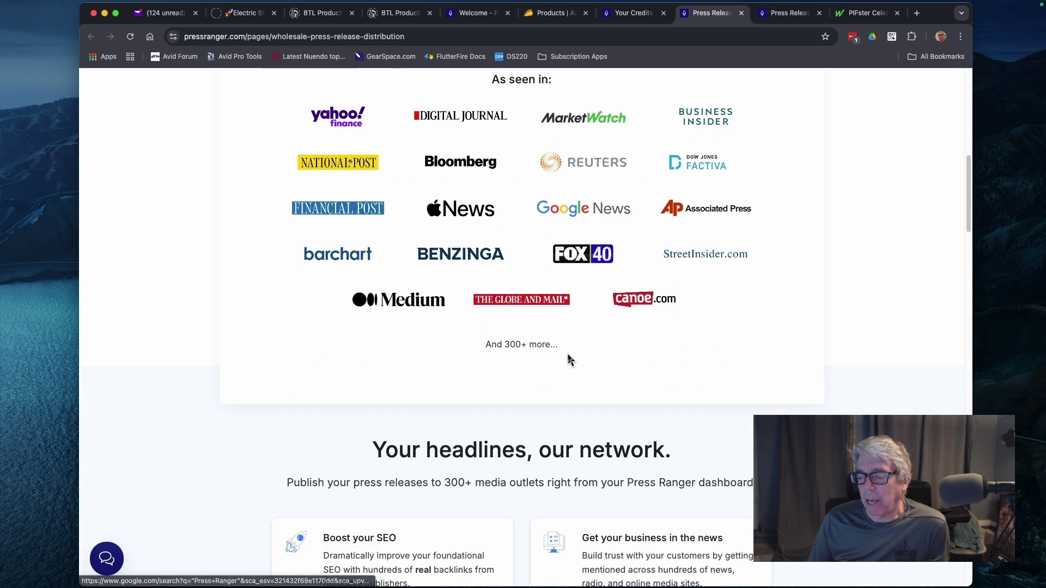
pyautogui.scroll(-5, 600, 357)
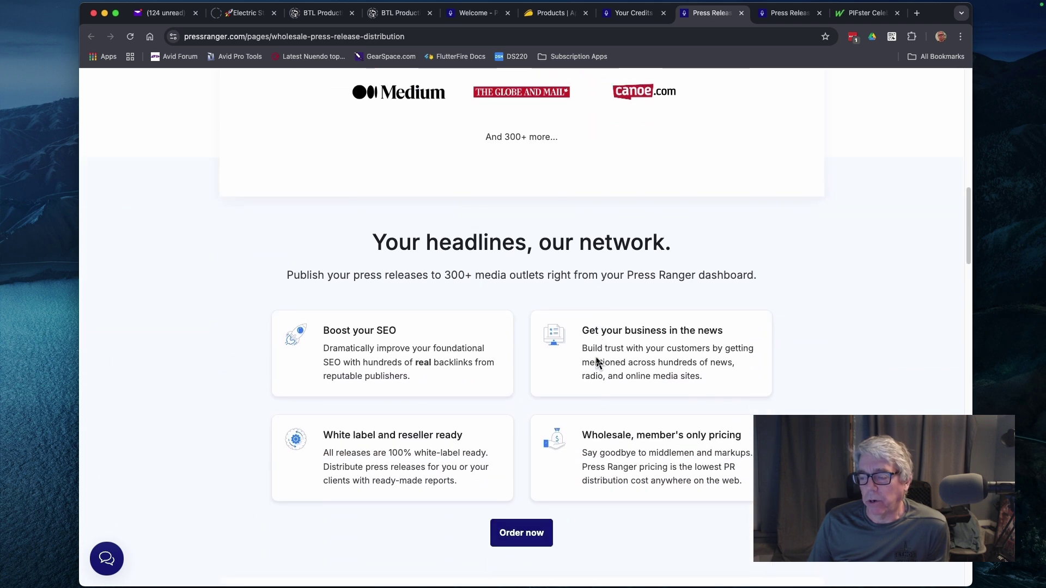
pyautogui.scroll(15, 594, 358)
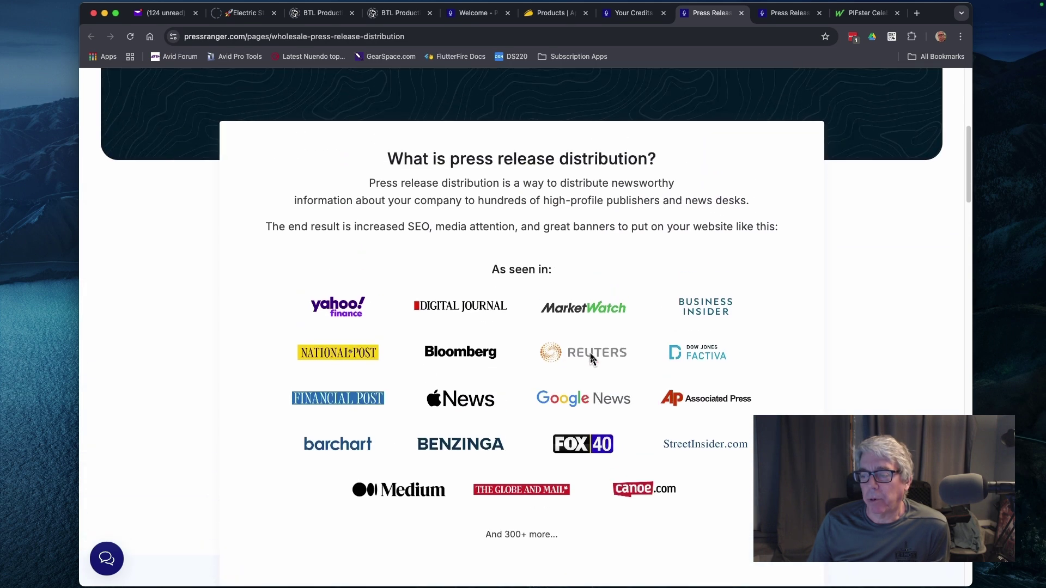
pyautogui.scroll(2, 592, 359)
pyautogui.scroll(-15, 348, 364)
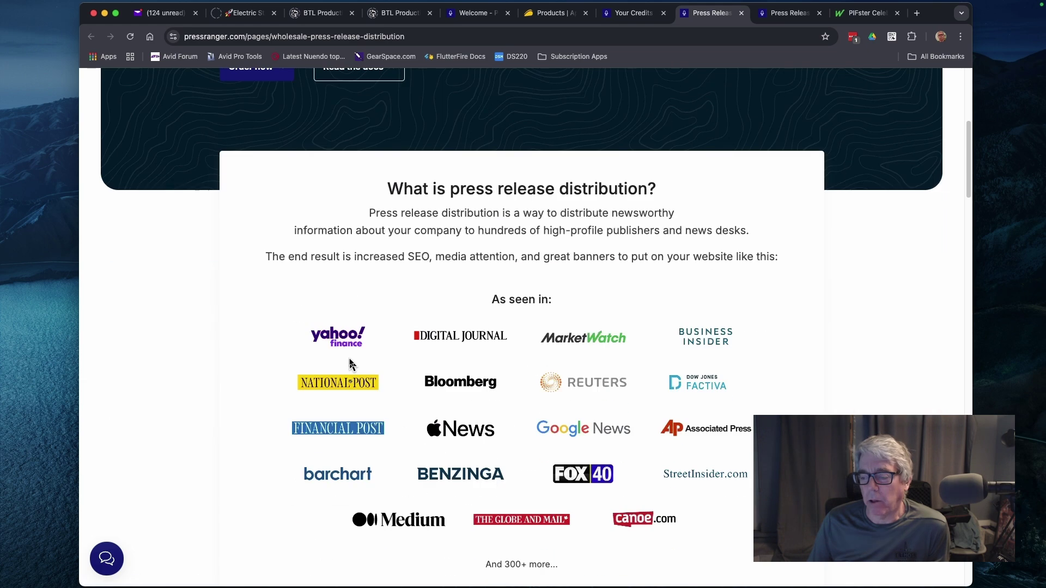
# Compare the Basic and Premium release options in the pricing table, including limits, link types and guaranteed placements
pyautogui.scroll(-13, 349, 363)
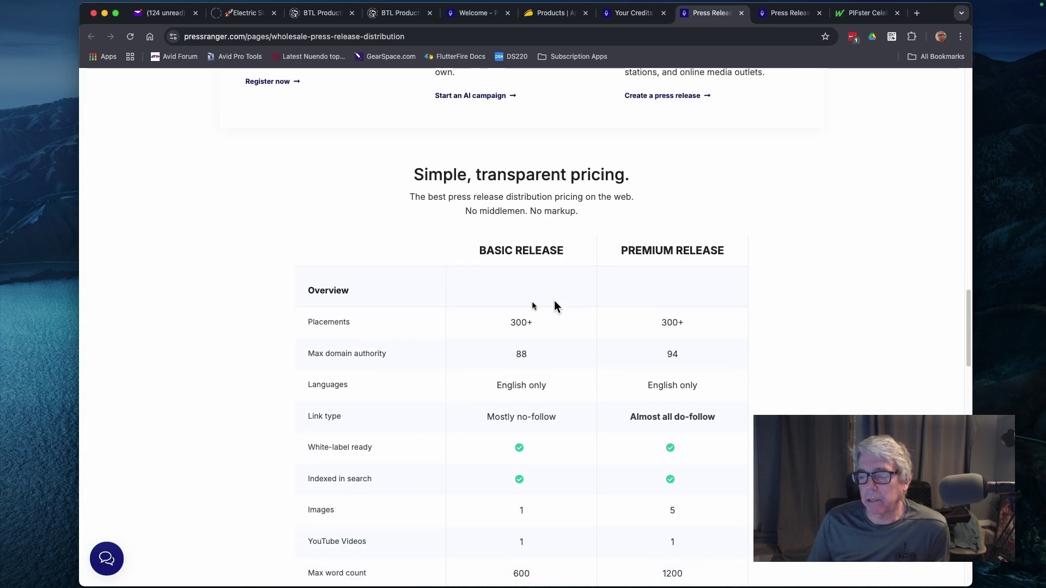
pyautogui.scroll(-1, 576, 309)
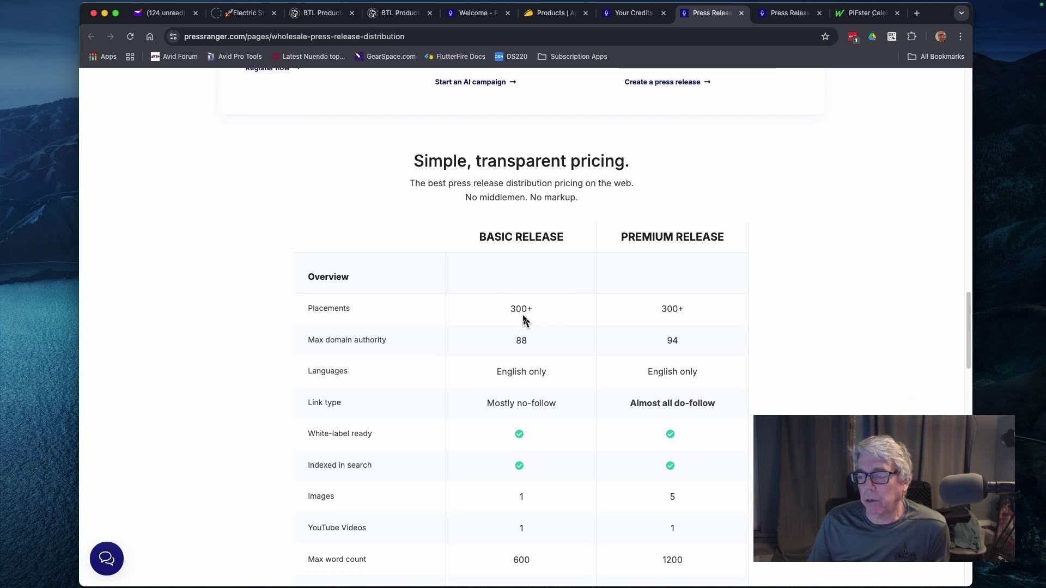
pyautogui.scroll(-3, 465, 350)
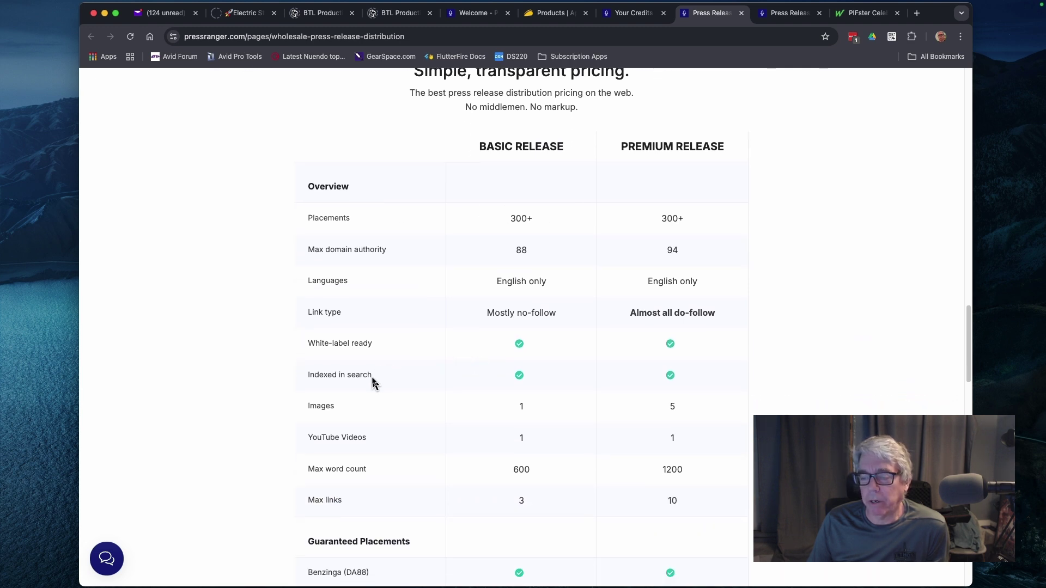
pyautogui.scroll(-3, 443, 383)
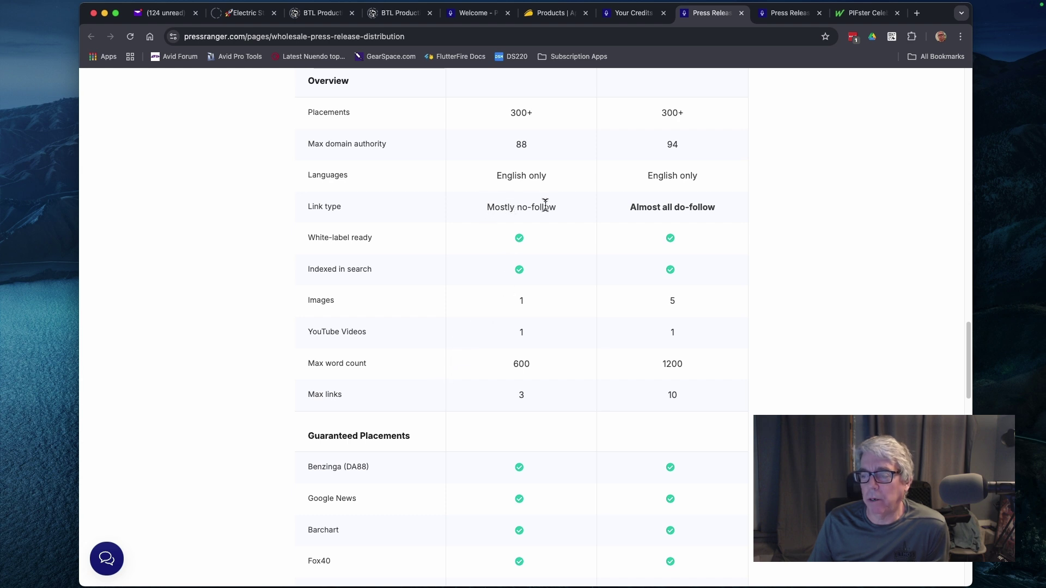
pyautogui.scroll(-2, 549, 226)
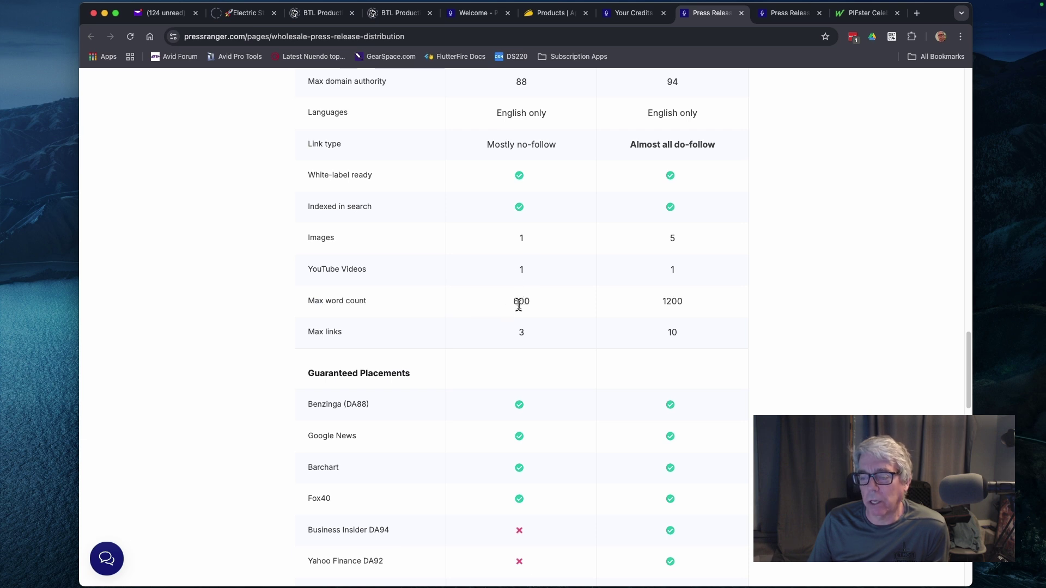
pyautogui.scroll(-7, 519, 305)
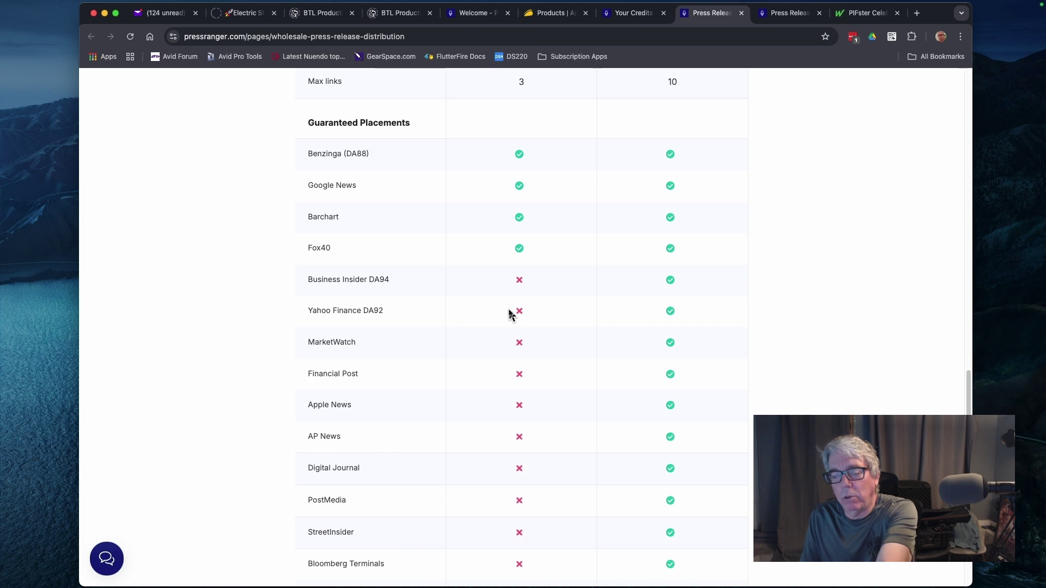
pyautogui.scroll(-3, 572, 298)
pyautogui.scroll(20, 569, 301)
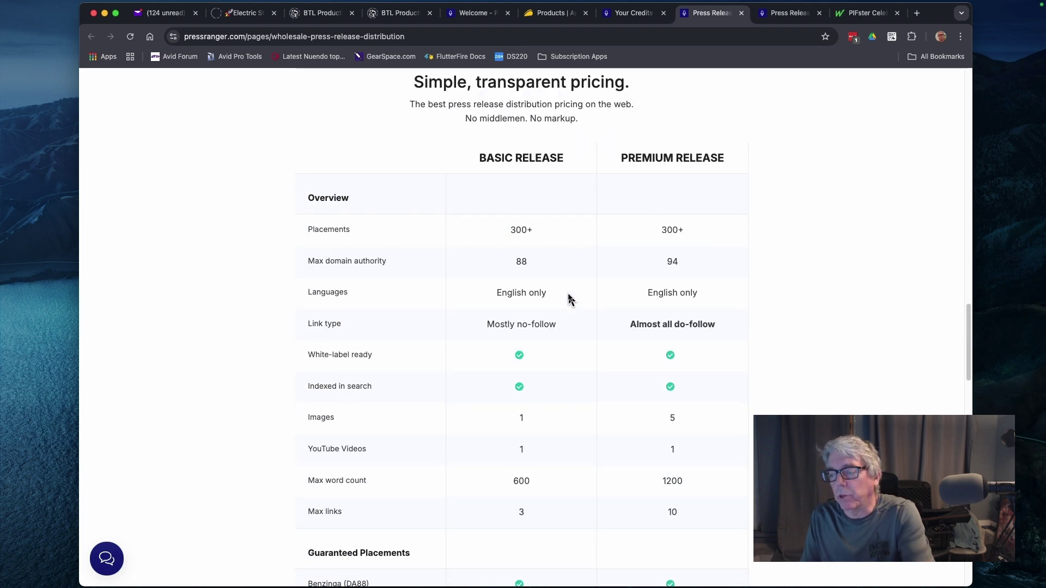
pyautogui.scroll(10, 635, 254)
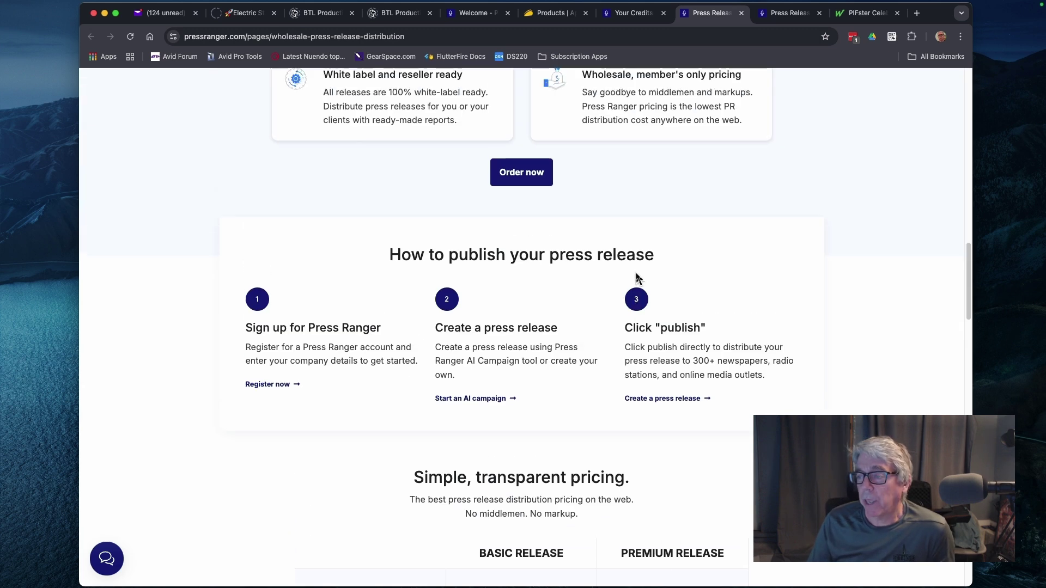
pyautogui.scroll(8, 640, 287)
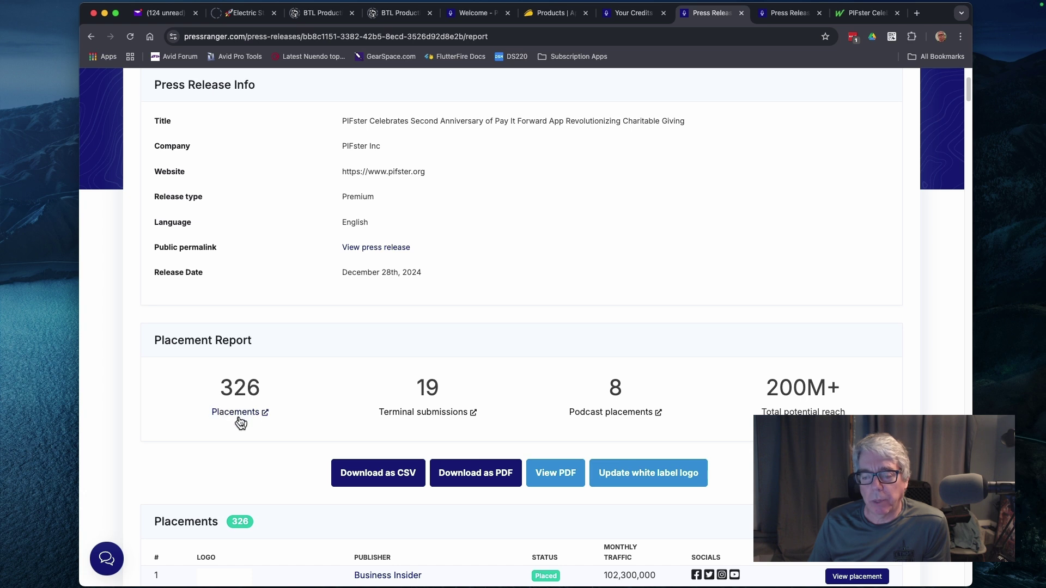
# Review the PIFster anniversary release's placement report, from the placement, terminal and podcast summary to the first publishers in the list
pyautogui.scroll(-1, 245, 389)
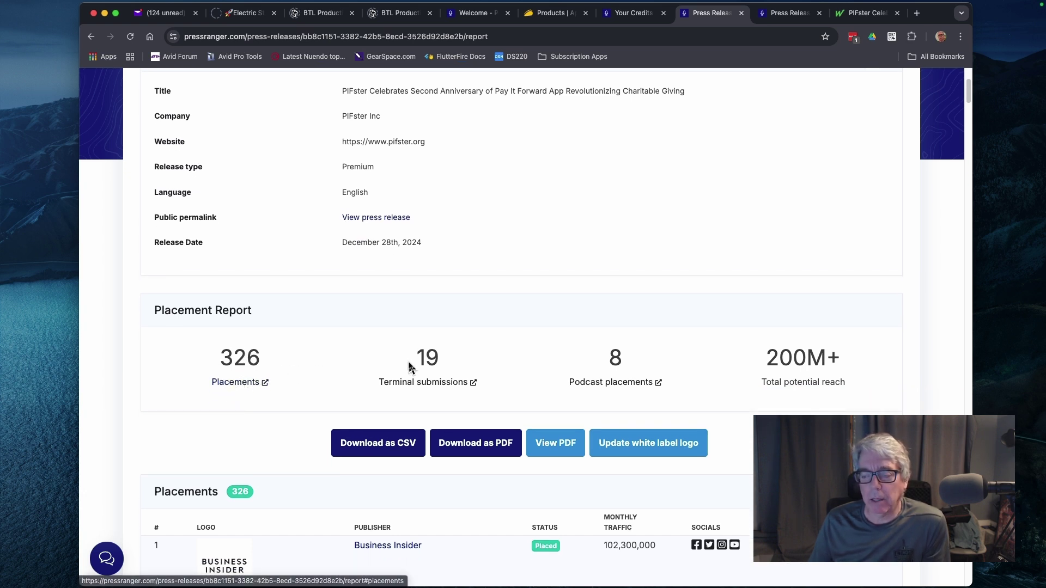
pyautogui.scroll(-3, 420, 357)
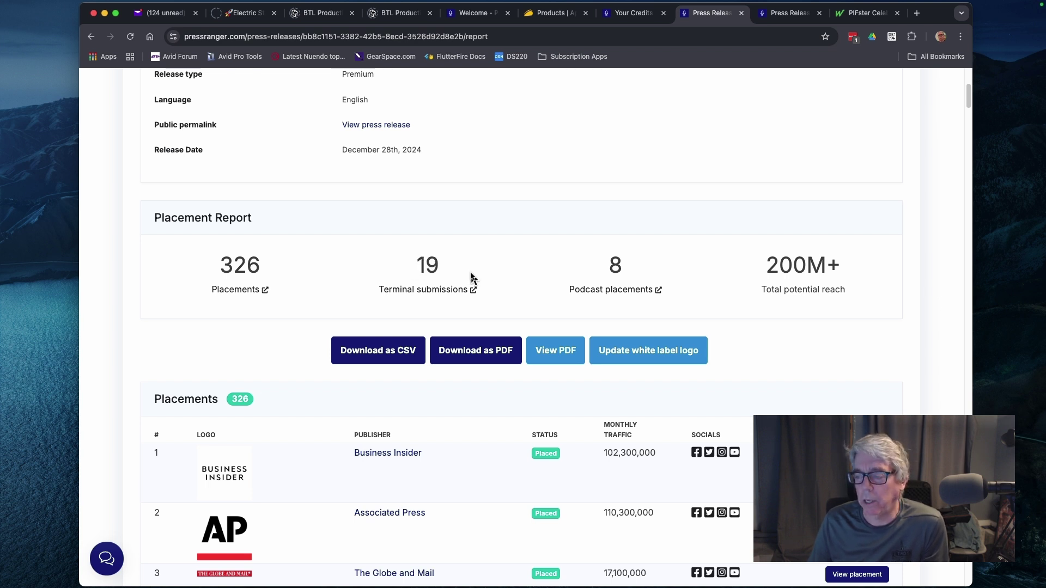
pyautogui.scroll(-1, 472, 279)
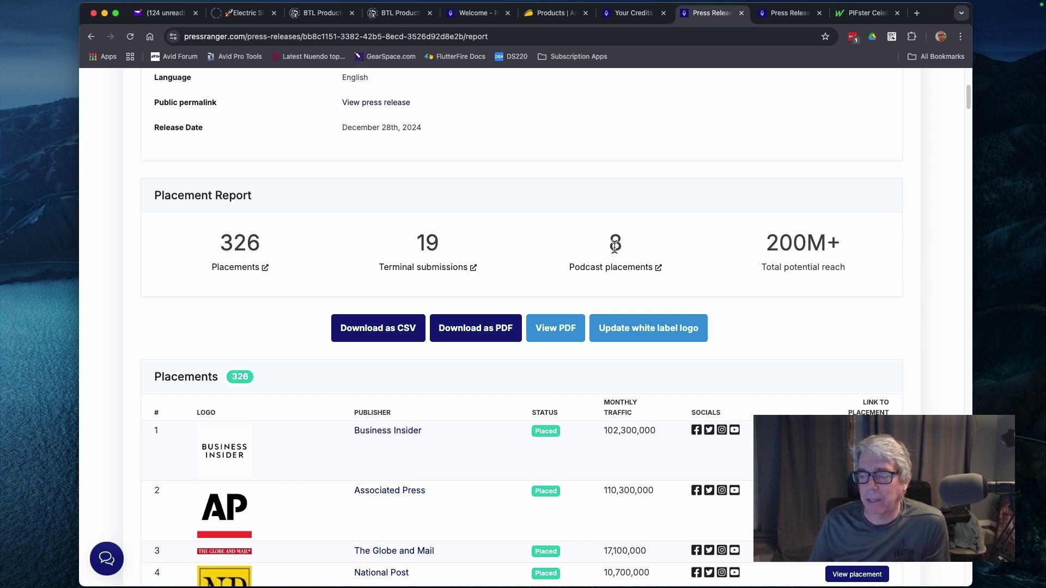
pyautogui.scroll(-3, 599, 256)
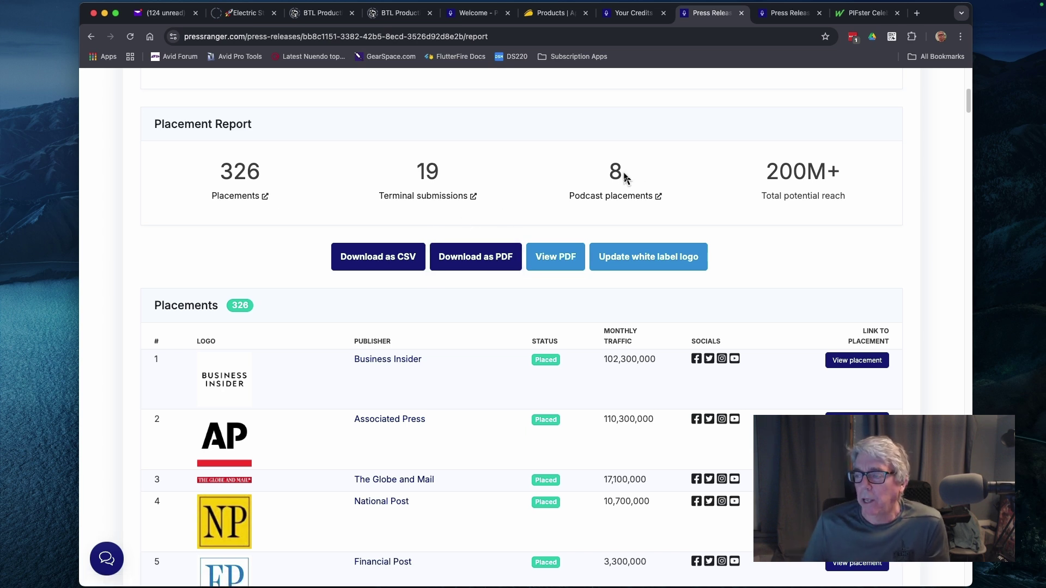
pyautogui.scroll(-2, 623, 180)
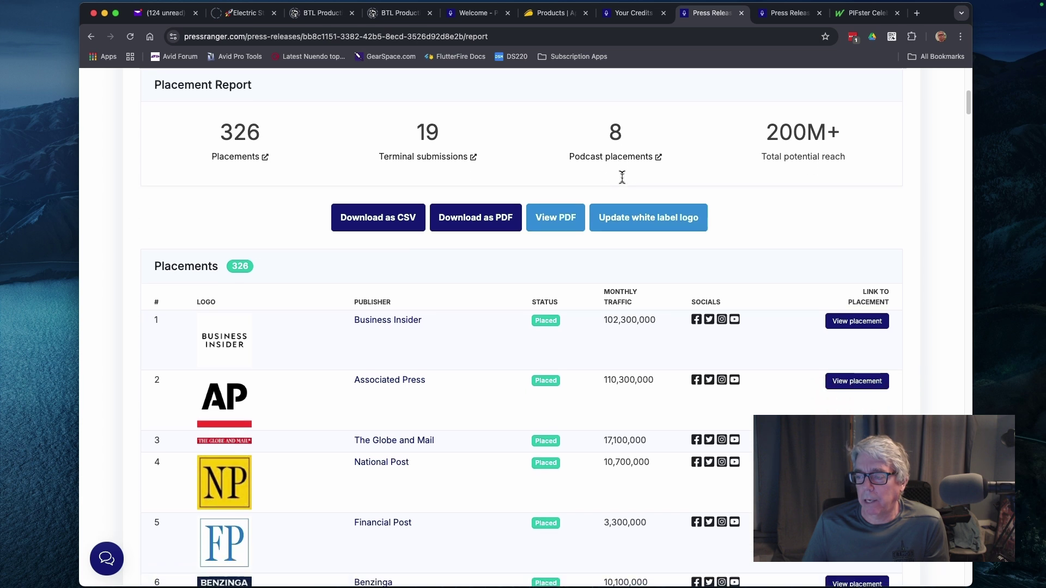
pyautogui.scroll(-3, 335, 357)
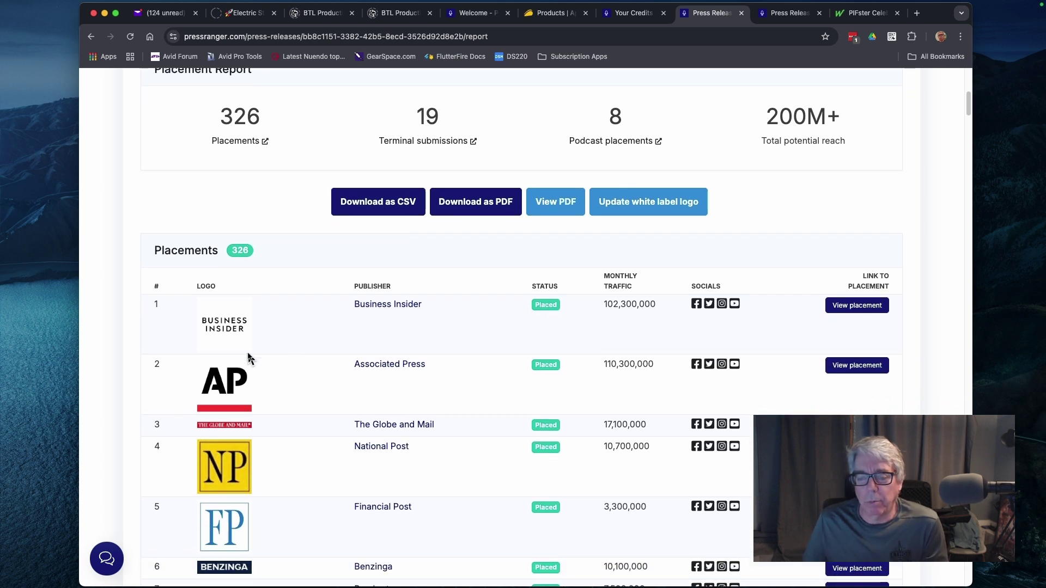
pyautogui.scroll(-1, 544, 284)
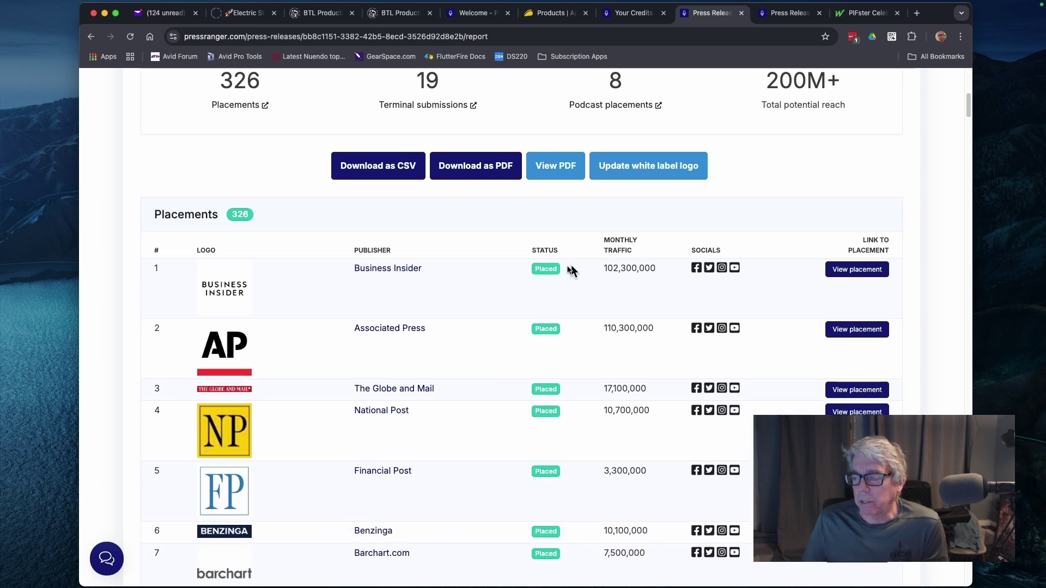
pyautogui.scroll(-4, 567, 267)
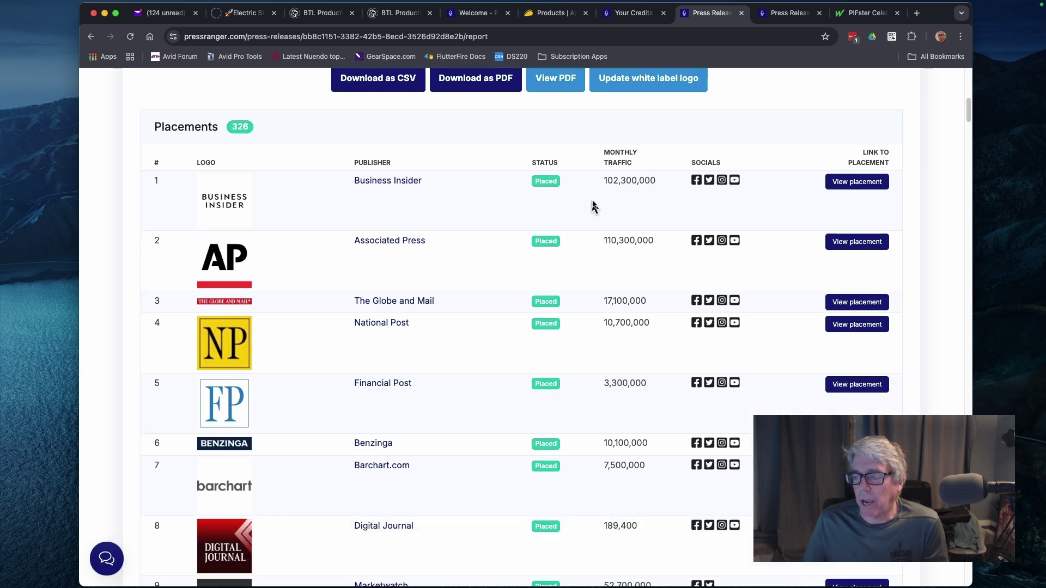
pyautogui.scroll(-4, 304, 292)
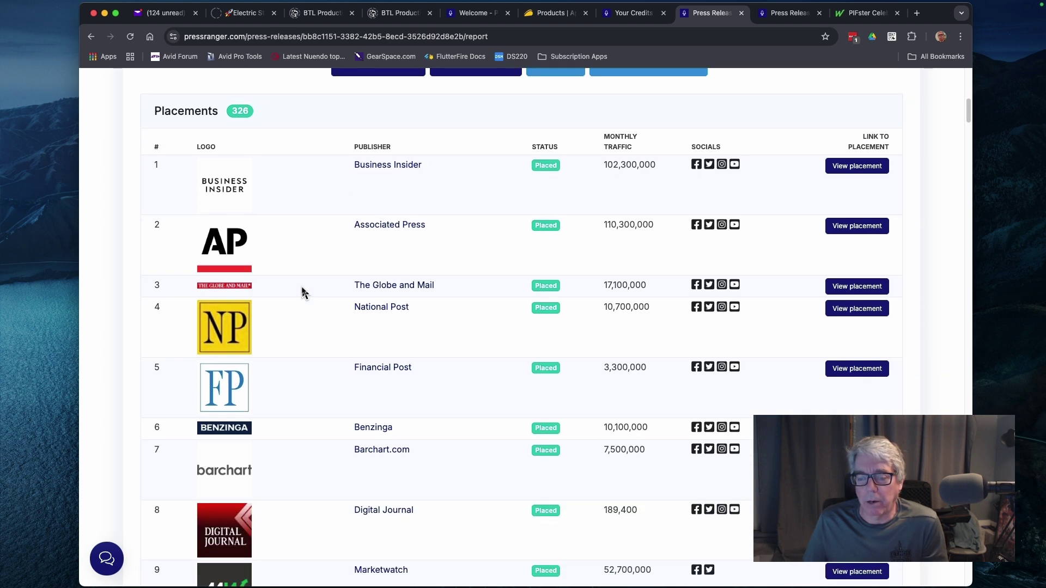
# Open the YahooFinance placement from the publisher list and skim the opening of the published article
pyautogui.scroll(-6, 296, 314)
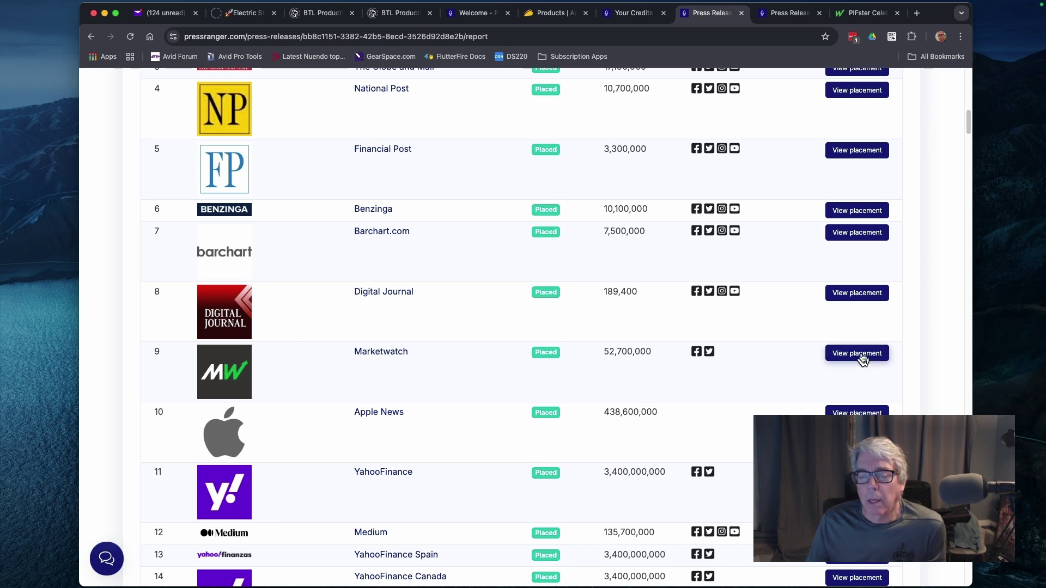
pyautogui.click(857, 473)
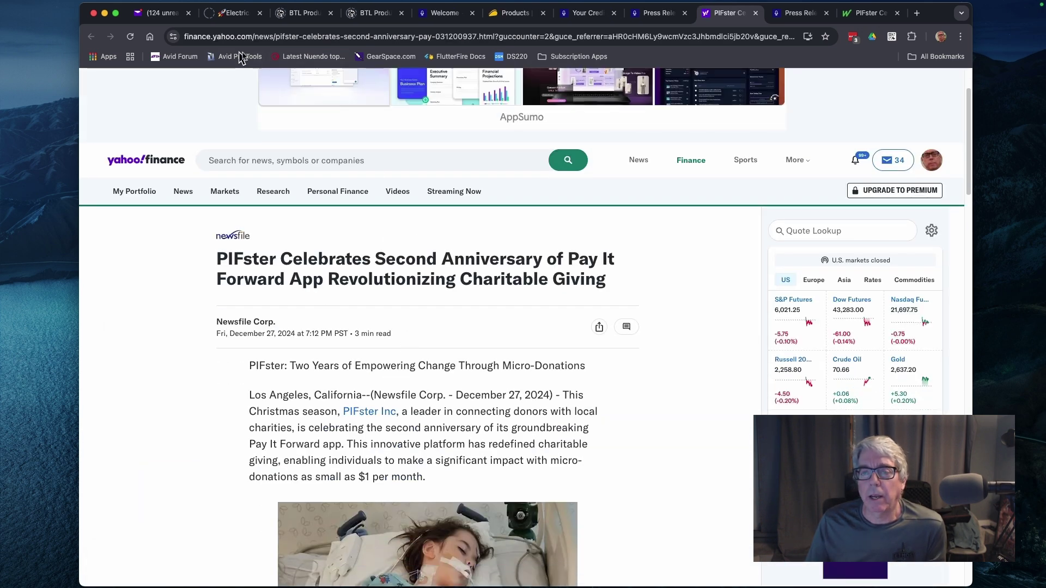
pyautogui.scroll(-3, 354, 246)
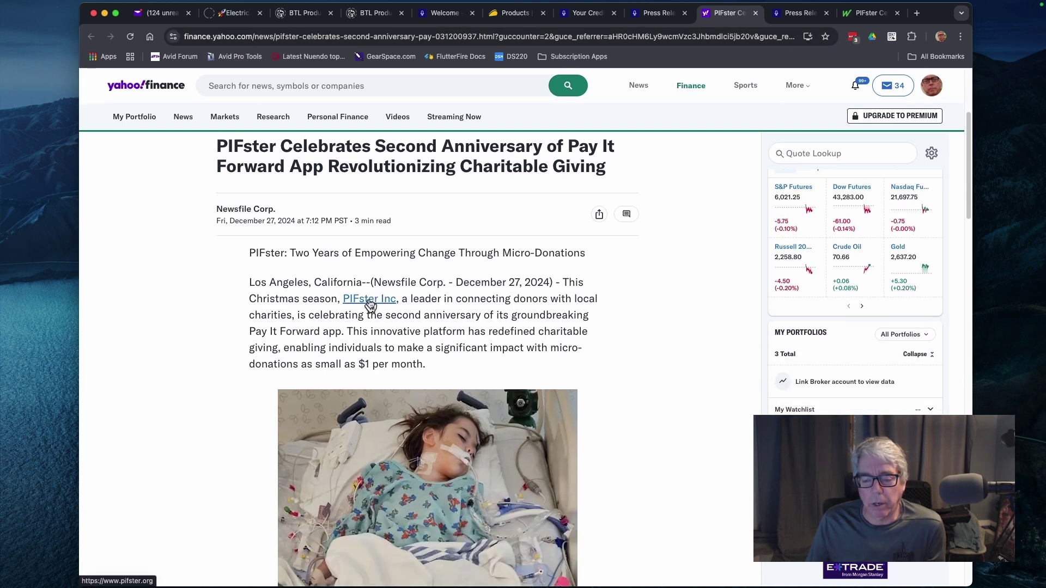
# Follow the PIFster Inc link in the article to check the charity's homepage and its "As Seen On" logos, and return to the article
pyautogui.click(370, 300)
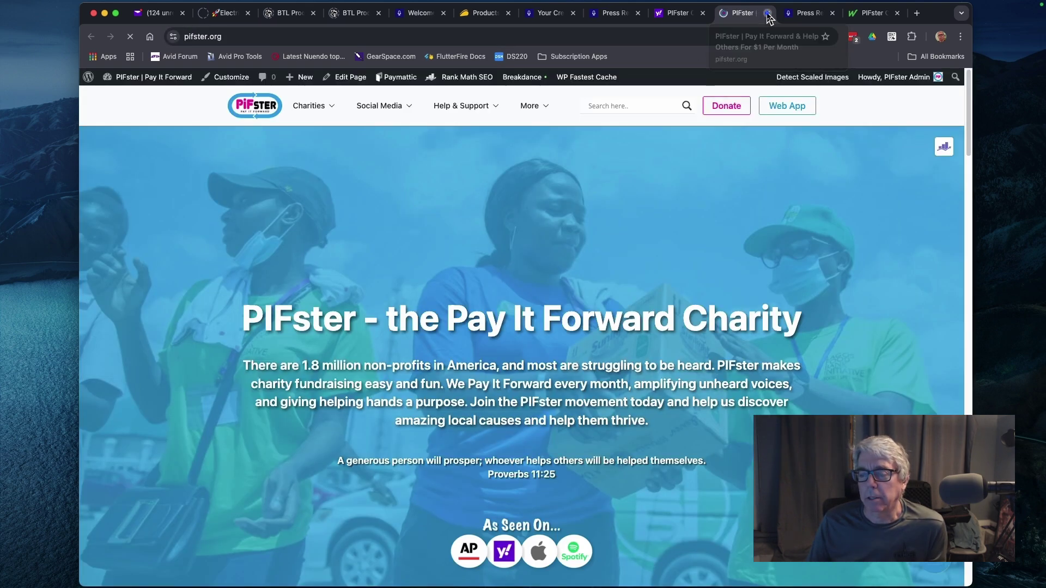
pyautogui.click(768, 13)
pyautogui.click(376, 300)
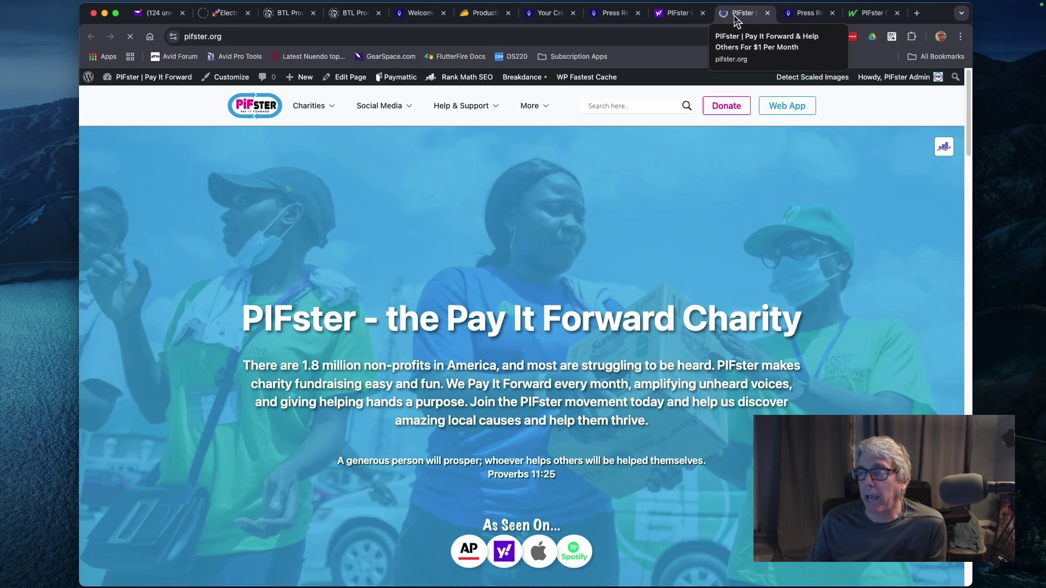
pyautogui.scroll(-1, 524, 543)
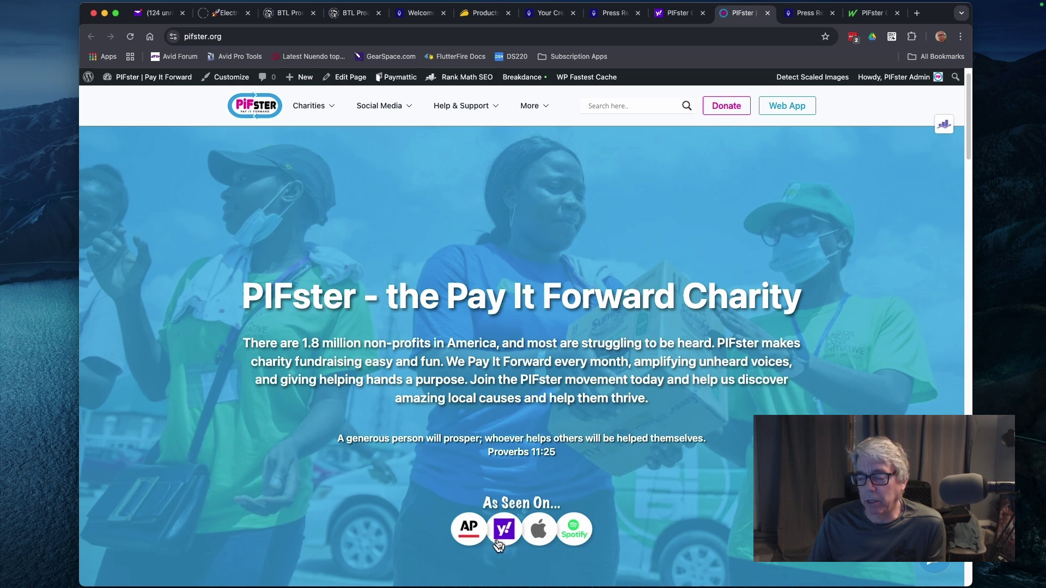
pyautogui.scroll(-3, 548, 525)
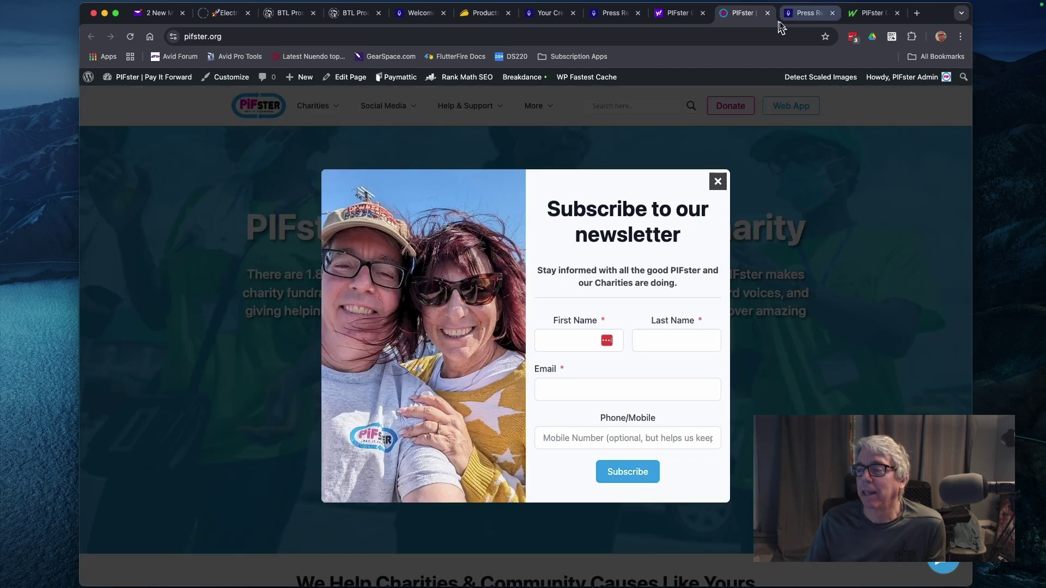
pyautogui.click(767, 12)
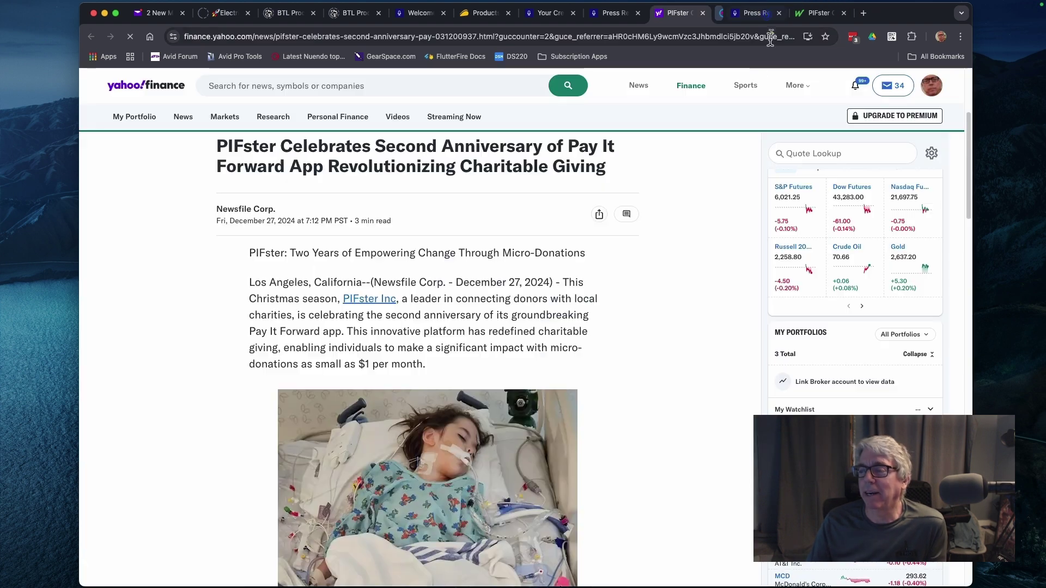
# Read the rest of the Yahoo Finance article, including its images, embedded links, company description and press inquiries section
pyautogui.scroll(-4, 548, 392)
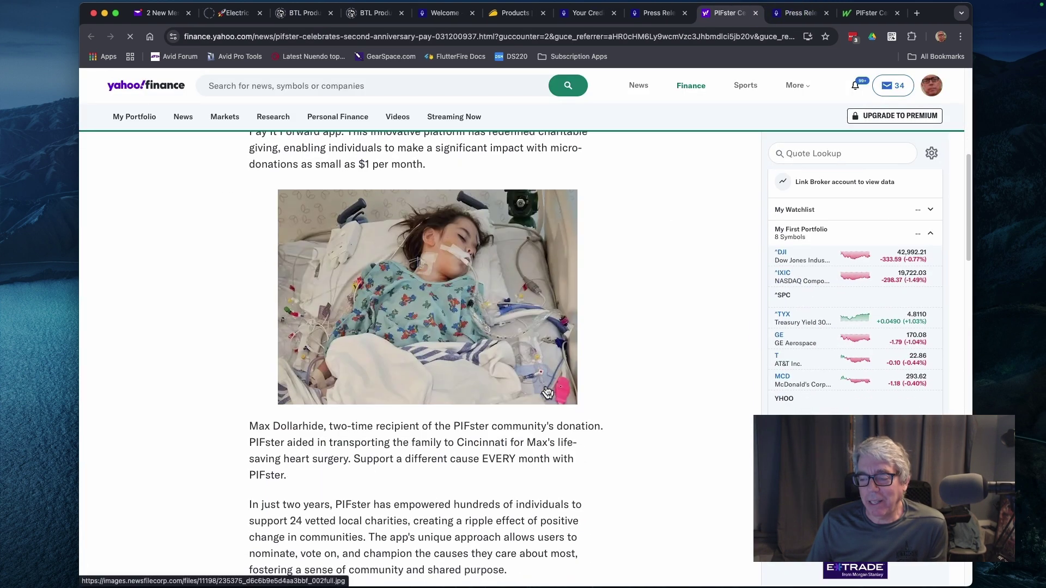
pyautogui.scroll(-3, 548, 392)
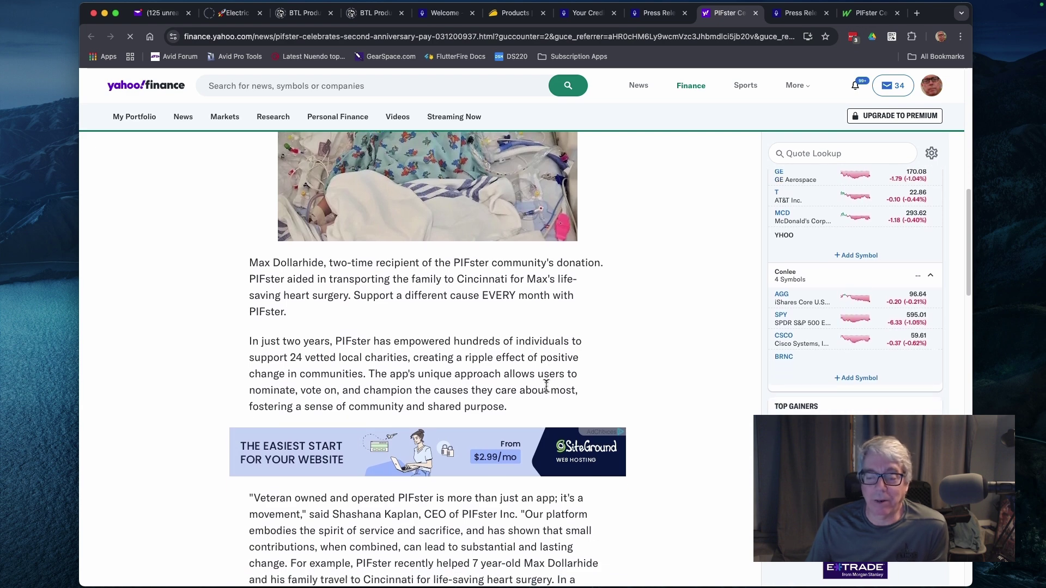
pyautogui.scroll(-3, 547, 386)
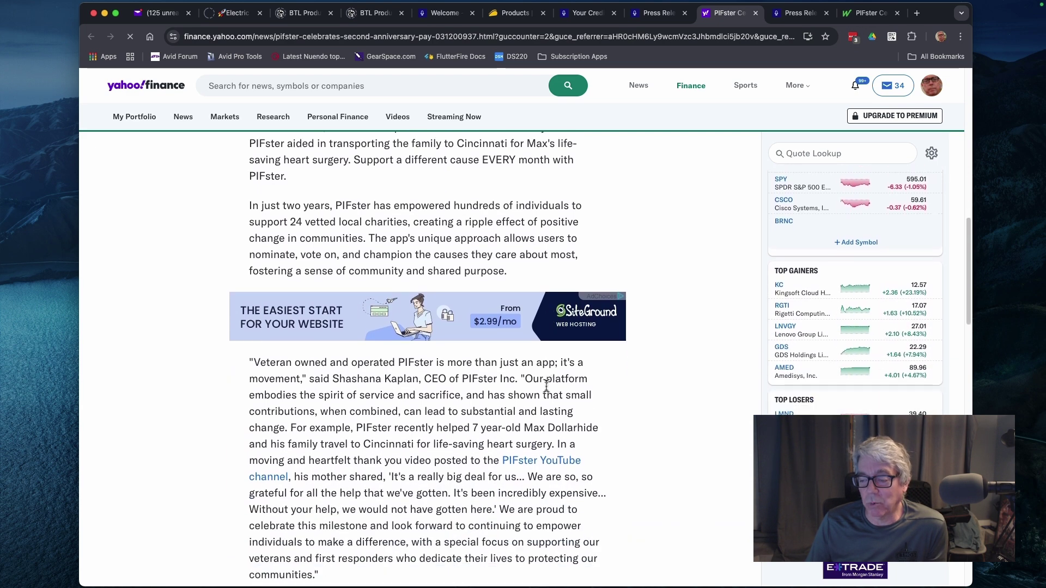
pyautogui.scroll(-1, 547, 385)
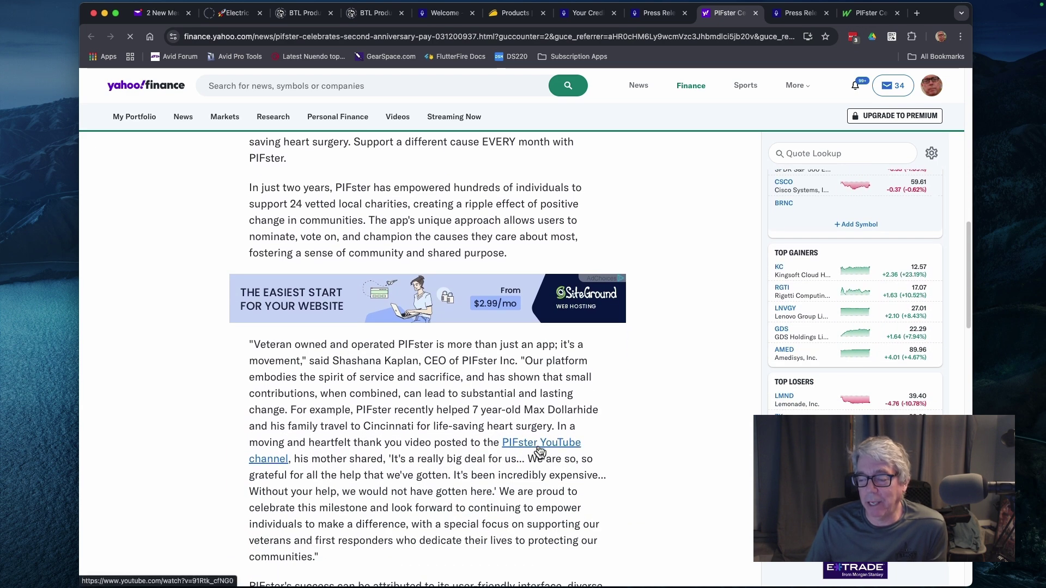
pyautogui.scroll(-4, 539, 453)
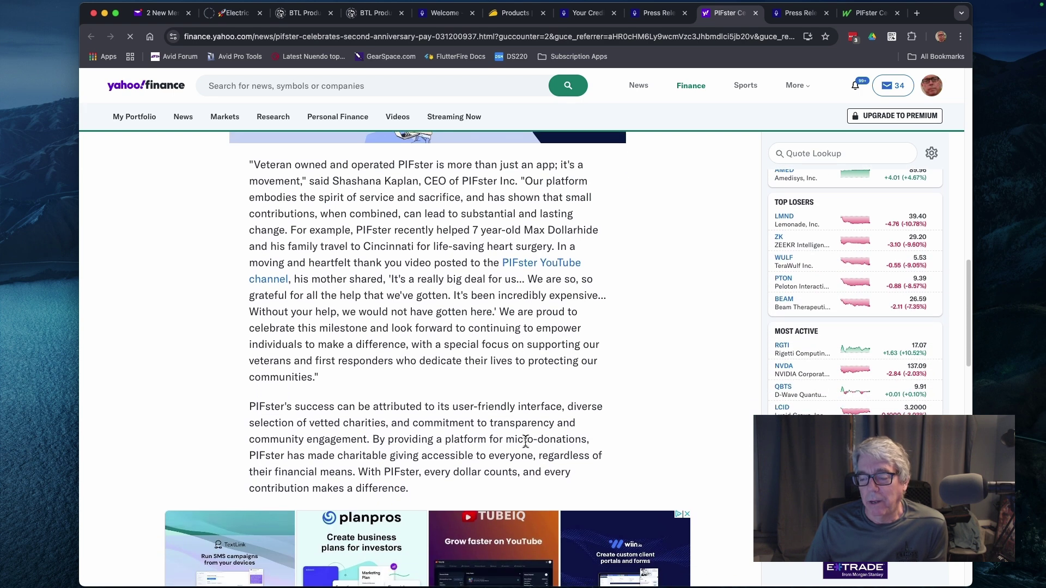
pyautogui.scroll(-6, 525, 443)
pyautogui.click(316, 488)
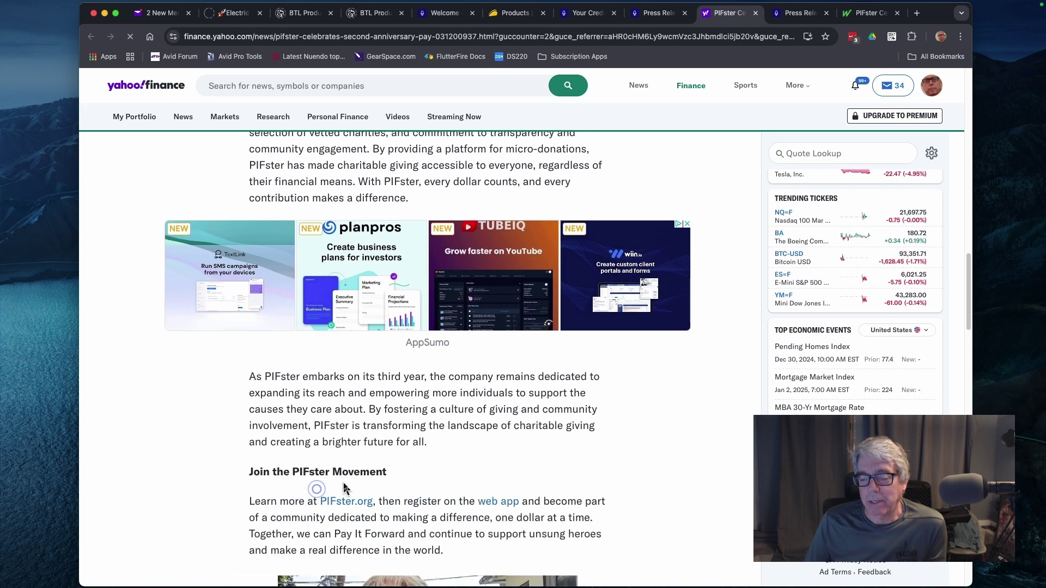
pyautogui.scroll(-3, 382, 463)
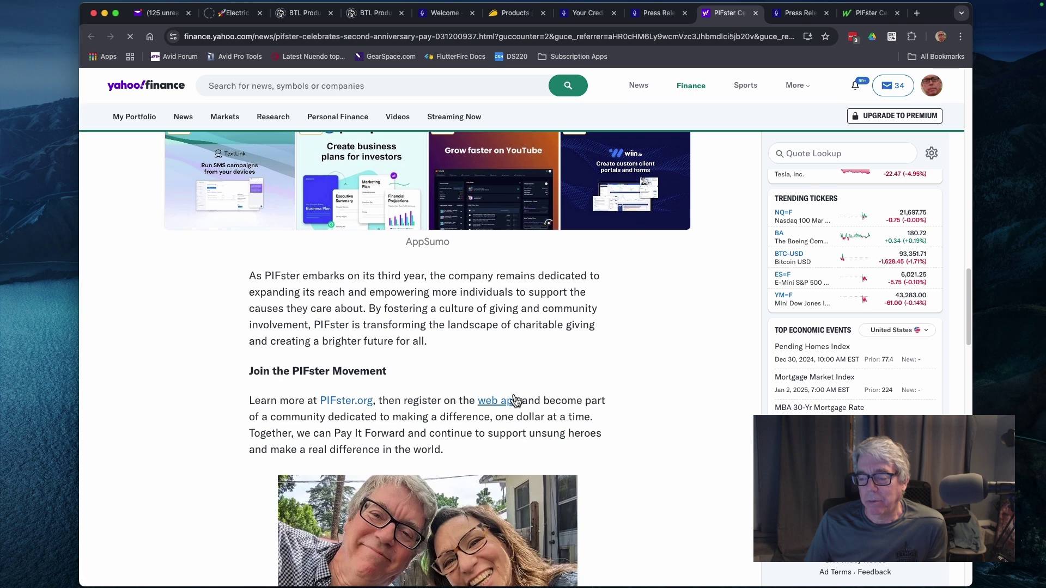
pyautogui.scroll(-5, 468, 419)
pyautogui.scroll(-4, 471, 437)
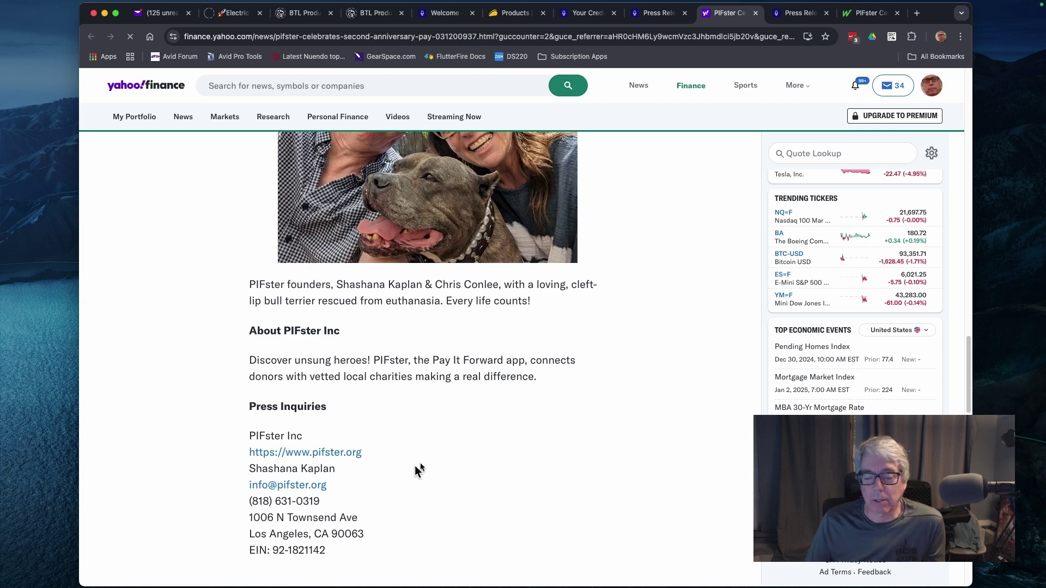
pyautogui.scroll(-1, 414, 471)
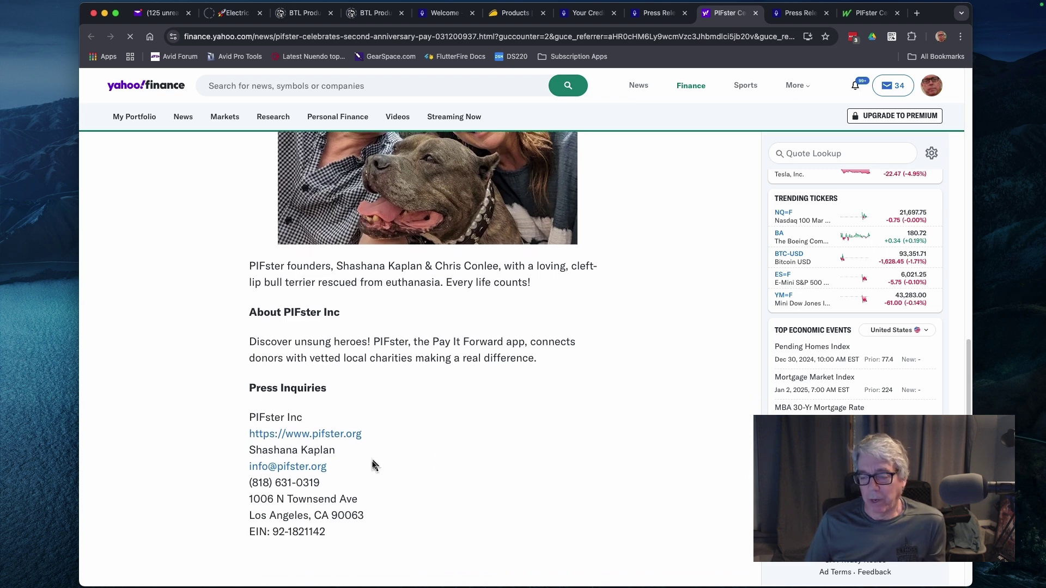
# Look back over the article from the founders' photo to the headline and close it to return to the placement report
pyautogui.scroll(6, 374, 473)
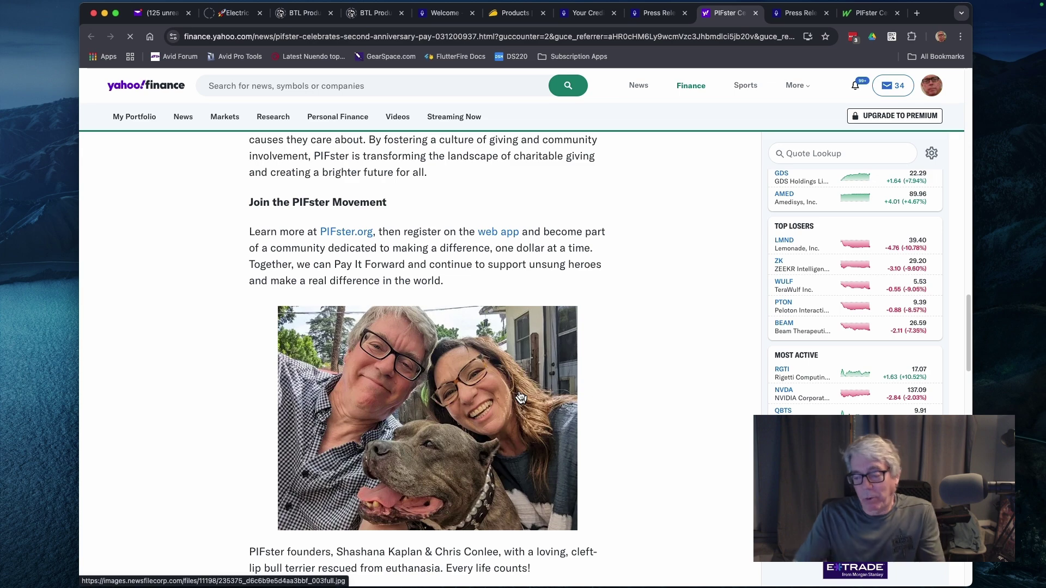
pyautogui.scroll(8, 526, 389)
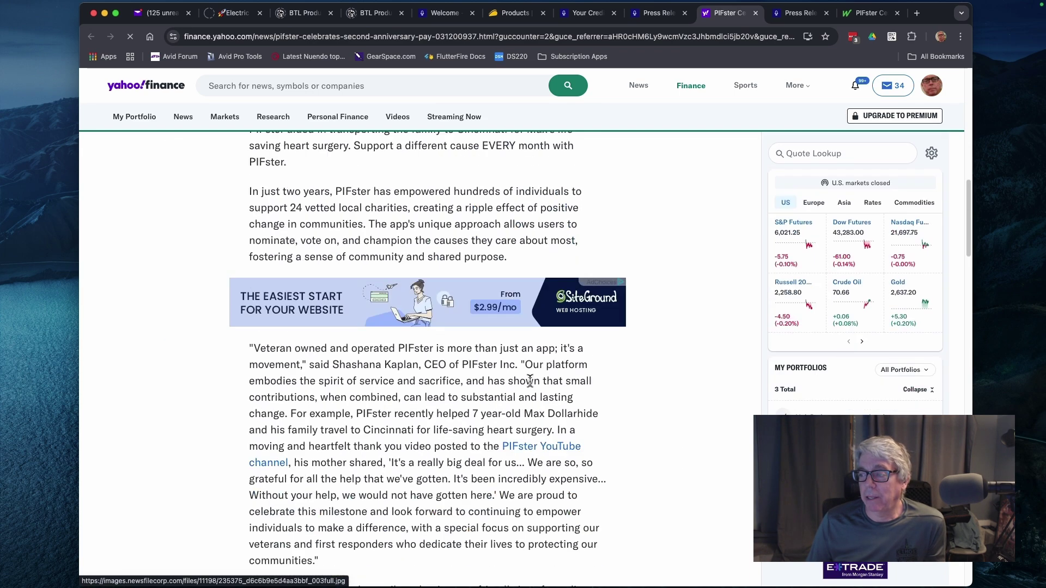
pyautogui.scroll(10, 530, 380)
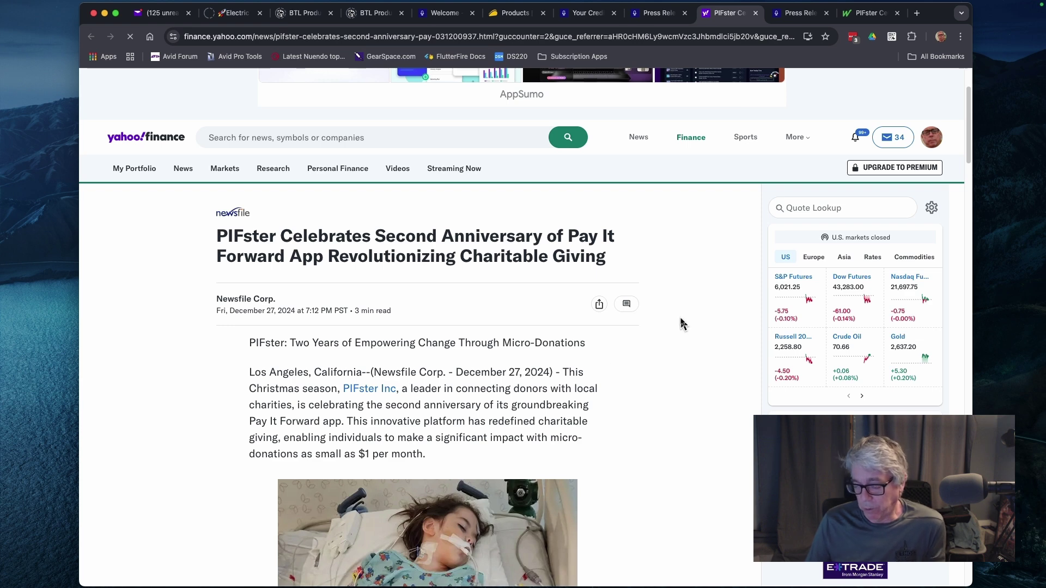
pyautogui.scroll(-8, 683, 342)
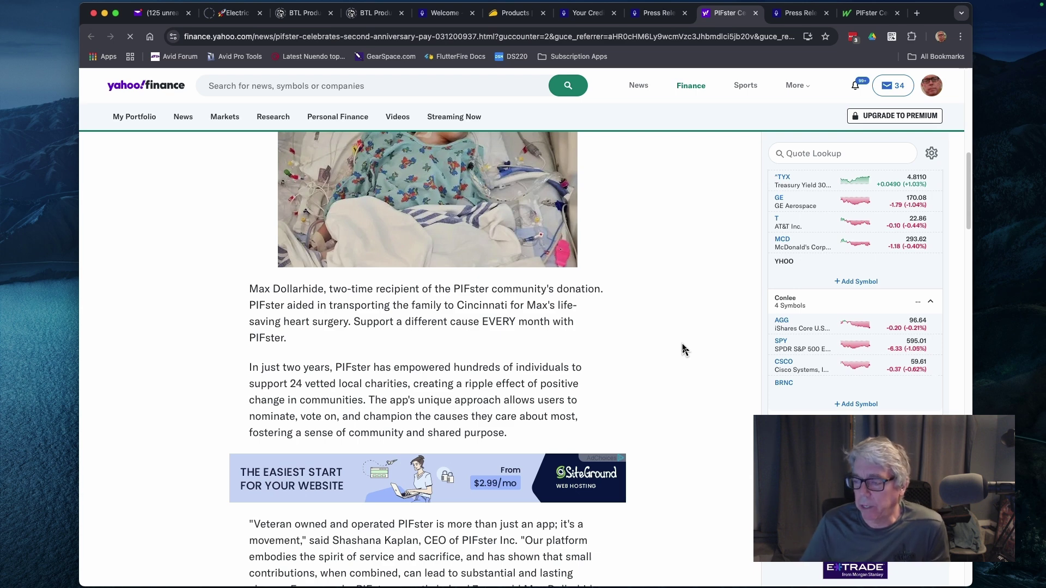
pyautogui.click(756, 14)
# Review the distribution report's press release info, placement summary and download options
pyautogui.scroll(15, 463, 264)
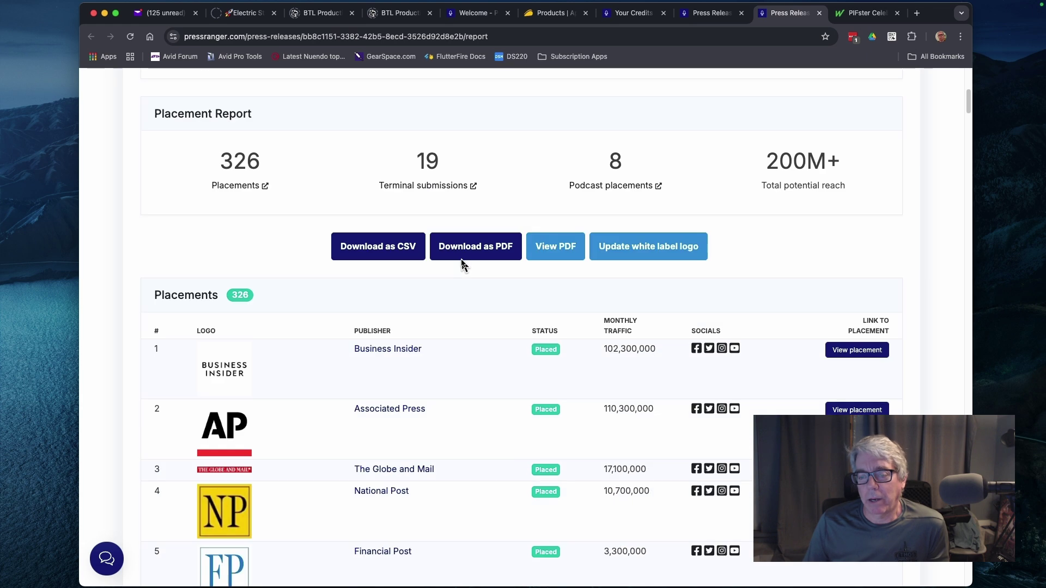
pyautogui.scroll(1, 462, 263)
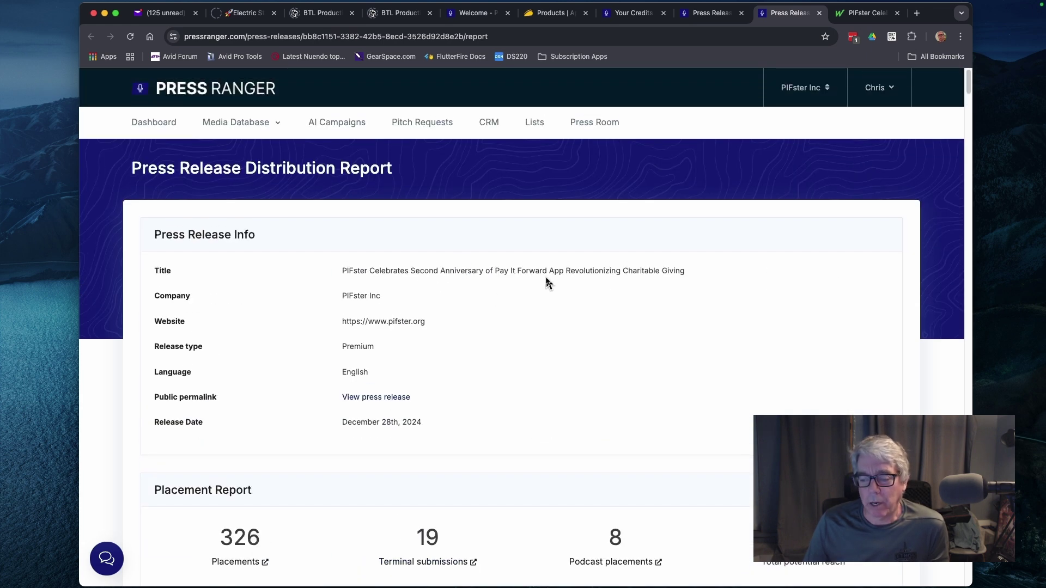
pyautogui.scroll(-5, 547, 282)
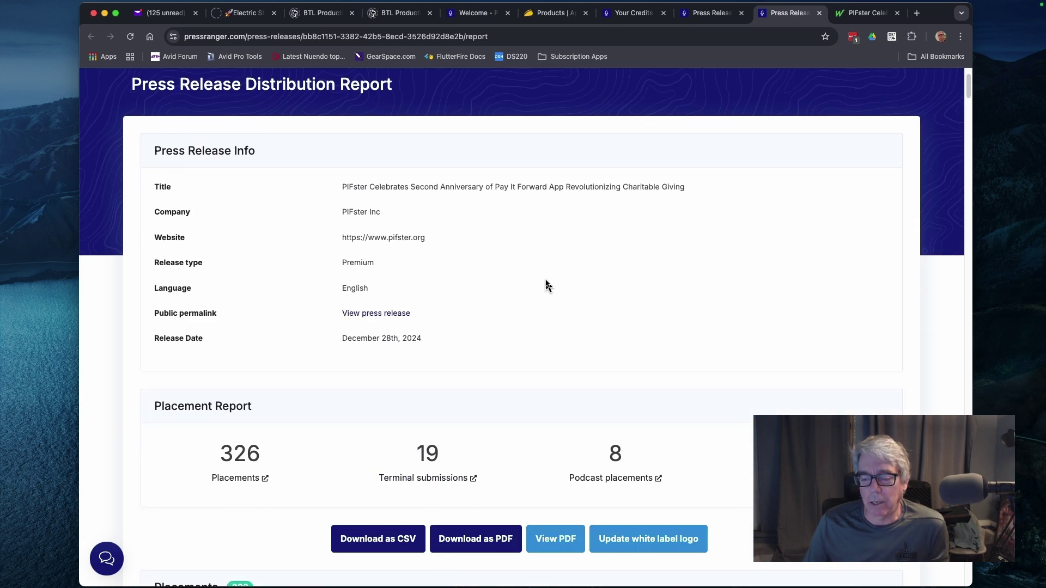
pyautogui.scroll(-2, 548, 285)
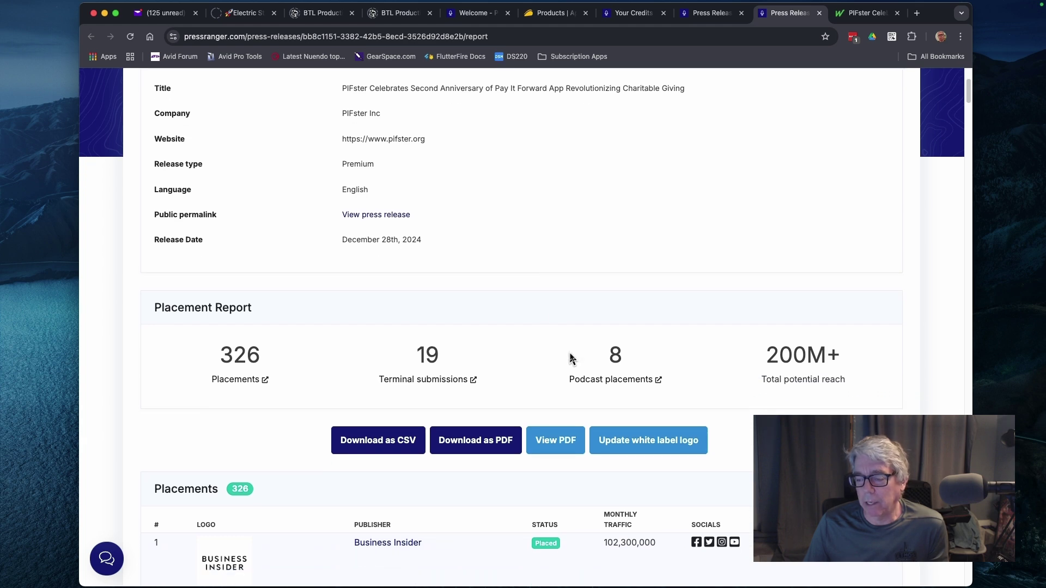
pyautogui.scroll(3, 512, 299)
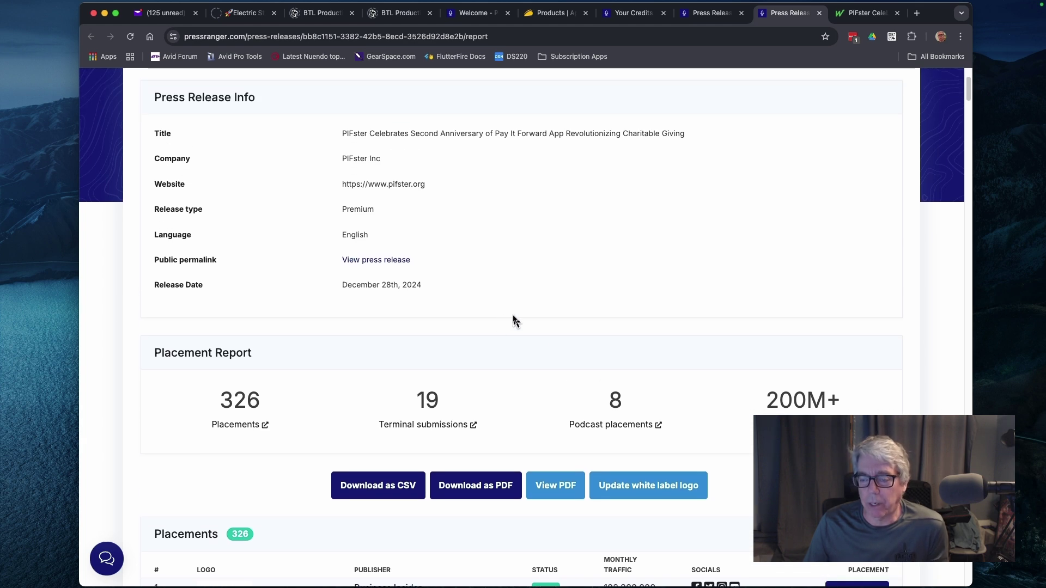
# Browse the report's publisher placements from Business Insider to the Canadian newspapers, checking their status, monthly traffic and placement links
pyautogui.scroll(-12, 493, 310)
pyautogui.scroll(-20, 496, 338)
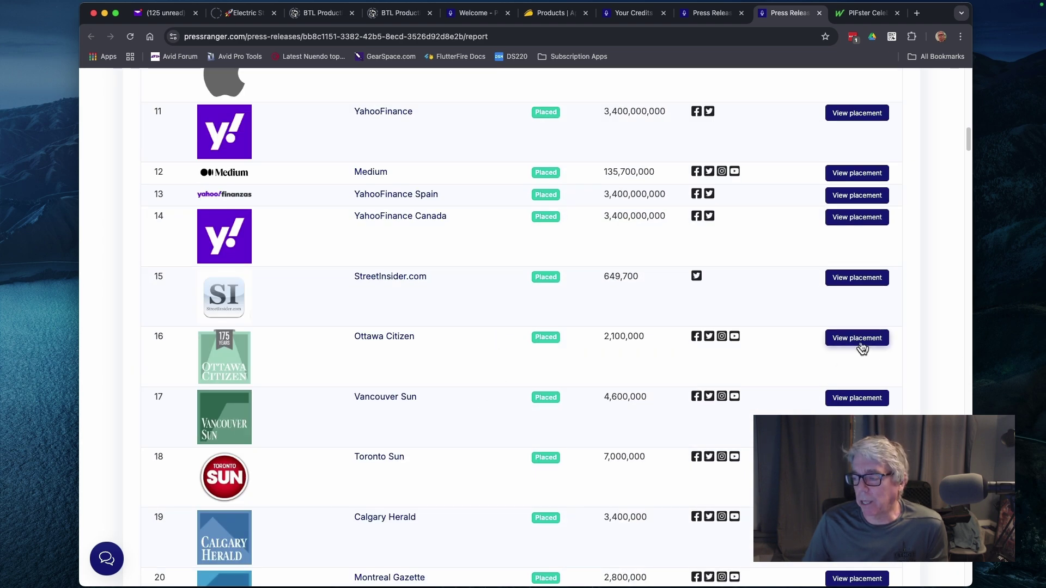
pyautogui.scroll(-3, 864, 363)
pyautogui.scroll(10, 812, 365)
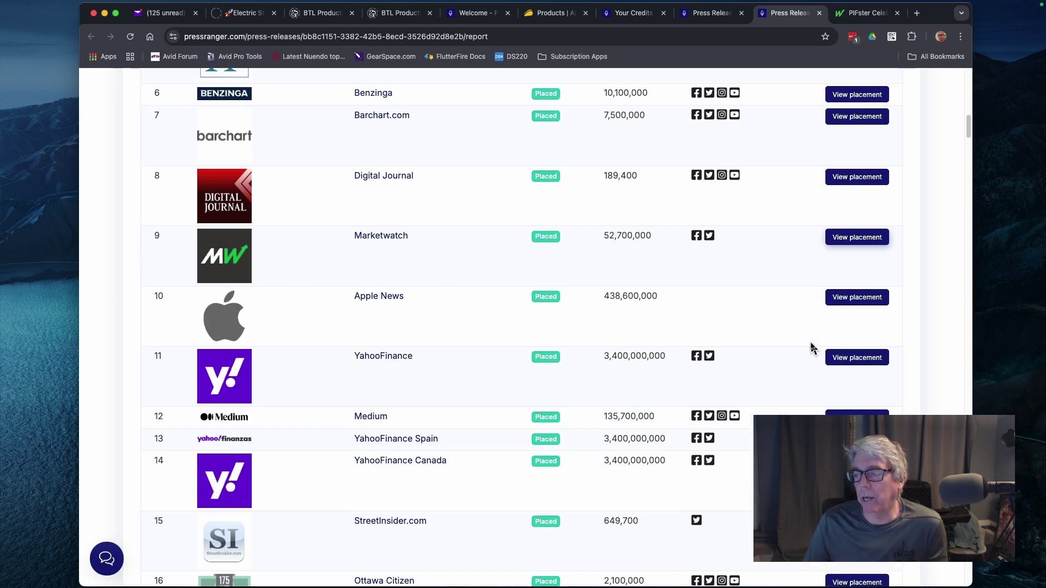
pyautogui.scroll(5, 719, 234)
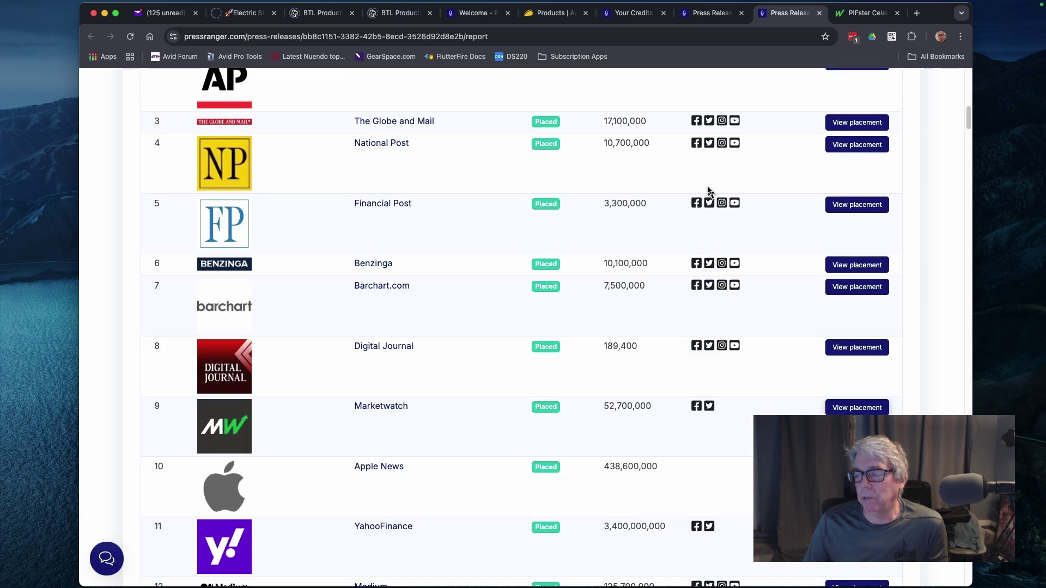
pyautogui.scroll(3, 732, 164)
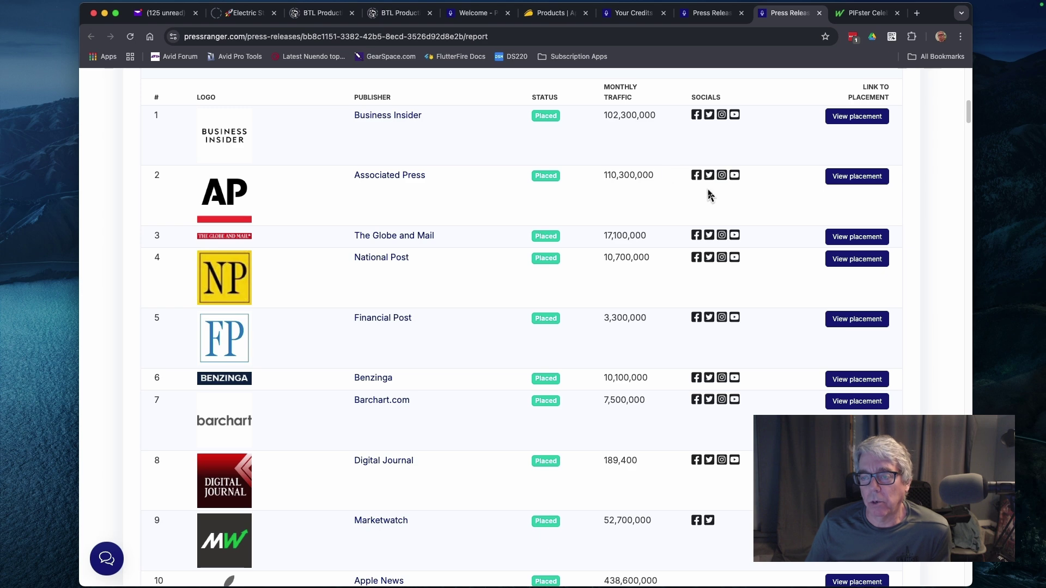
pyautogui.scroll(5, 710, 199)
pyautogui.scroll(4, 793, 229)
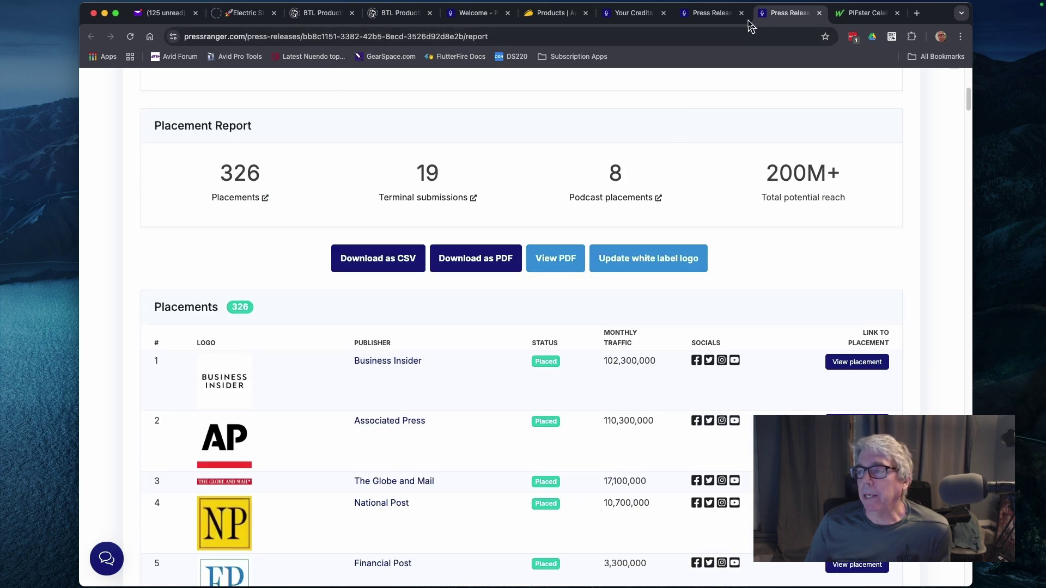
# Open the PIFster Introduction campaign from the AI campaigns and review its description, press release and email template
pyautogui.click(714, 24)
pyautogui.click(634, 12)
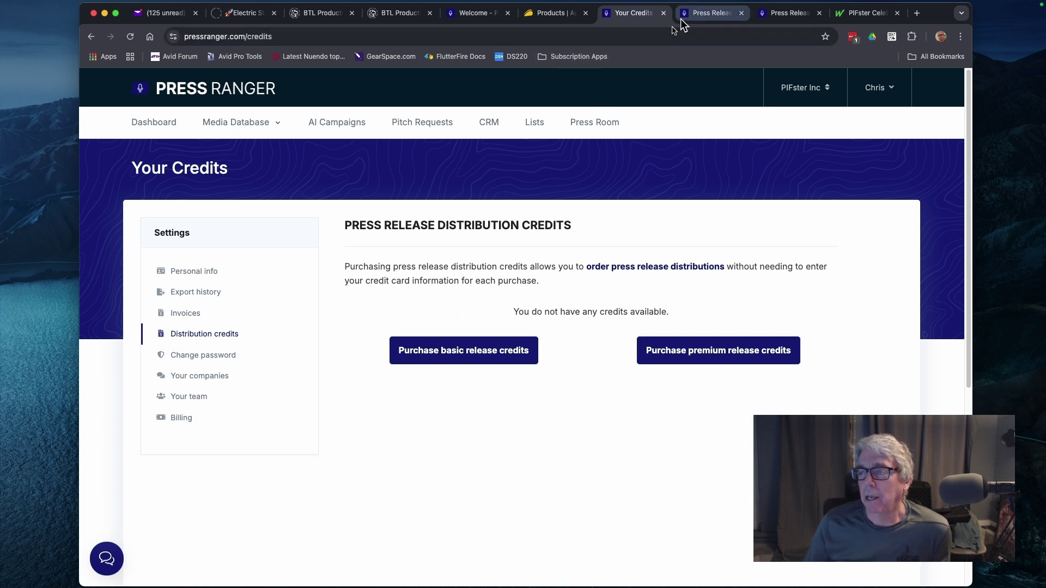
pyautogui.click(326, 123)
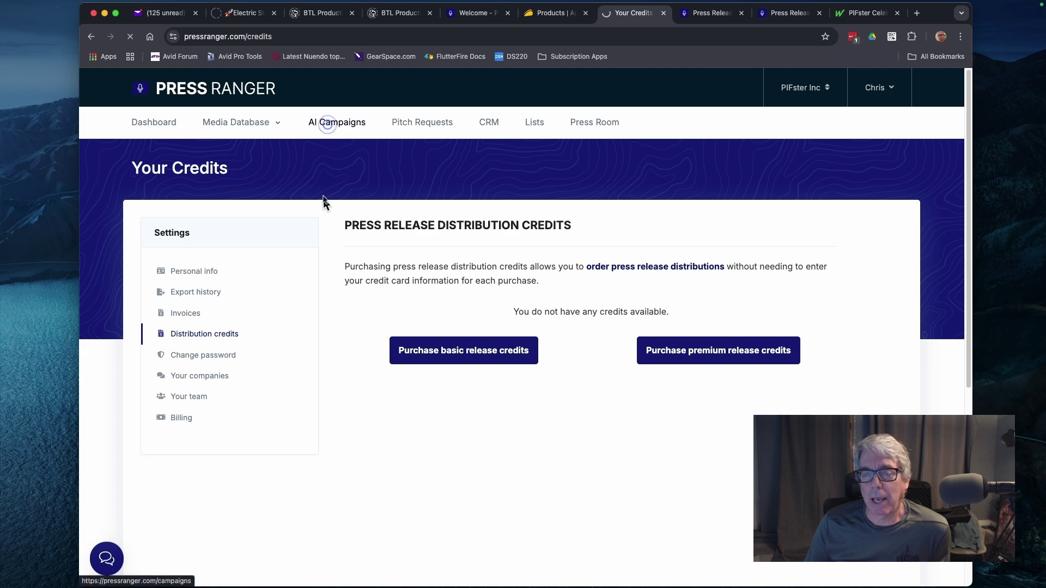
pyautogui.scroll(-3, 206, 504)
pyautogui.click(702, 445)
pyautogui.scroll(-3, 235, 375)
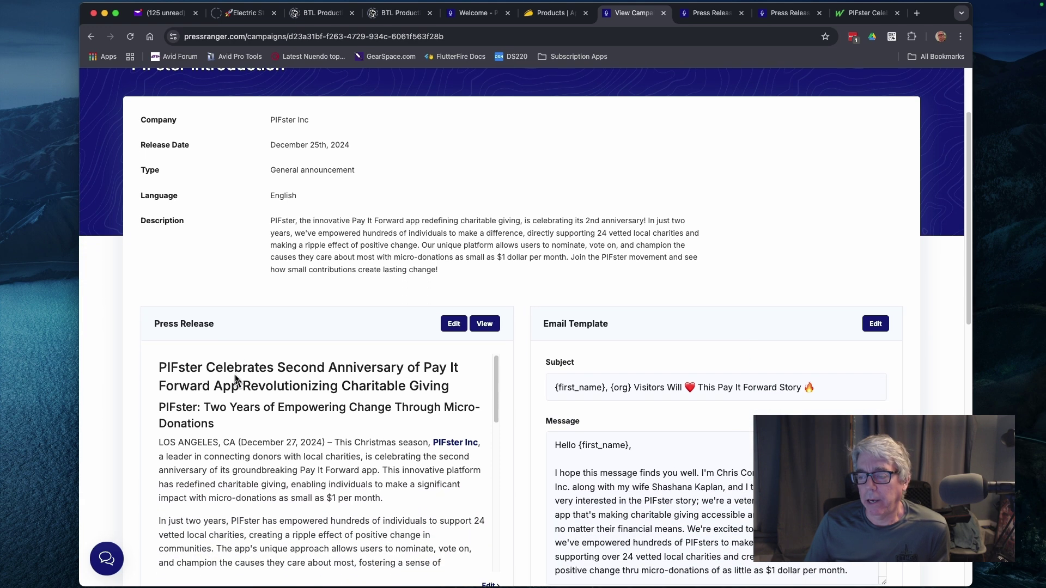
pyautogui.scroll(-1, 575, 321)
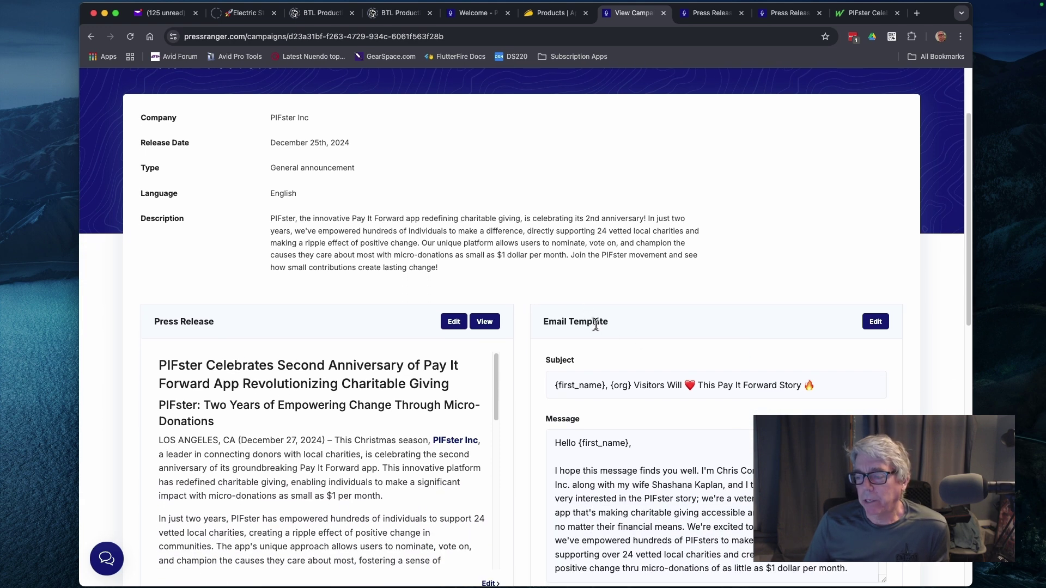
pyautogui.scroll(3, 599, 321)
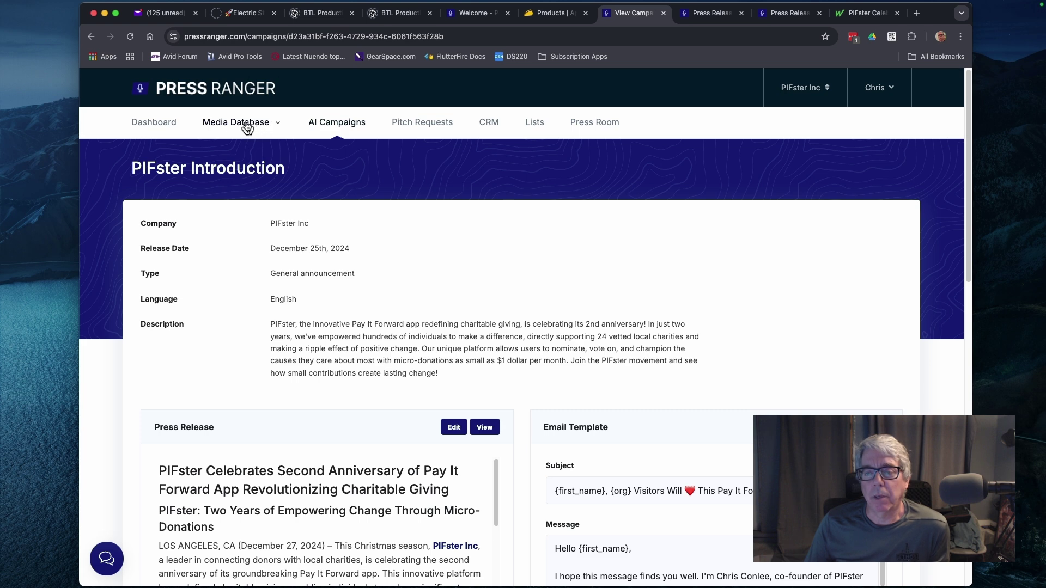
# Return to the Press Ranger dashboard and browse the suggested journalists for PIFster Inc
pyautogui.click(170, 126)
pyautogui.scroll(-10, 392, 227)
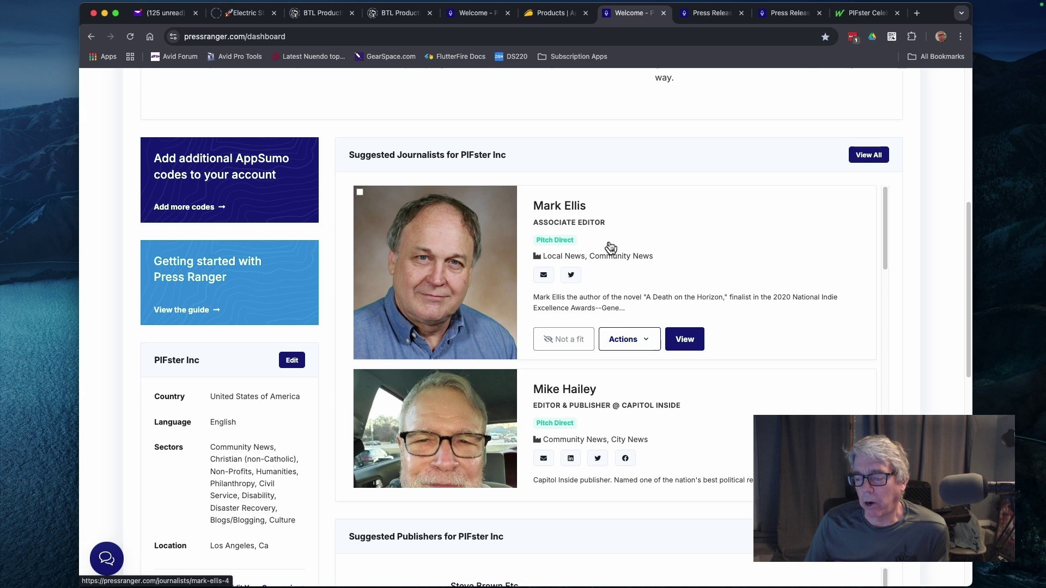
pyautogui.scroll(-5, 610, 249)
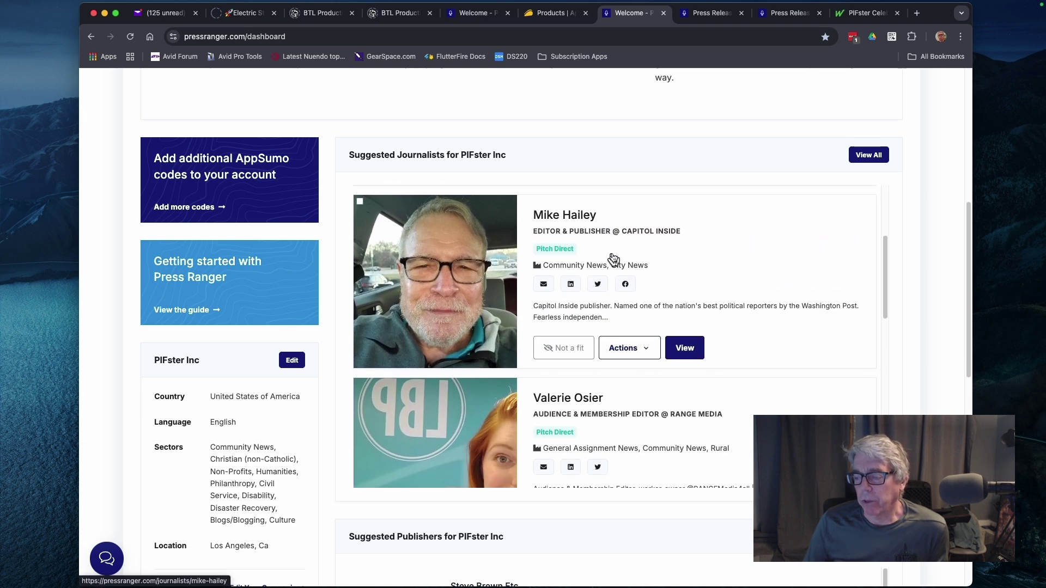
# Open the profile of Capitol Inside's editor from the suggested journalists and review the bio, PIFster fit and contact details
pyautogui.scroll(4, 613, 259)
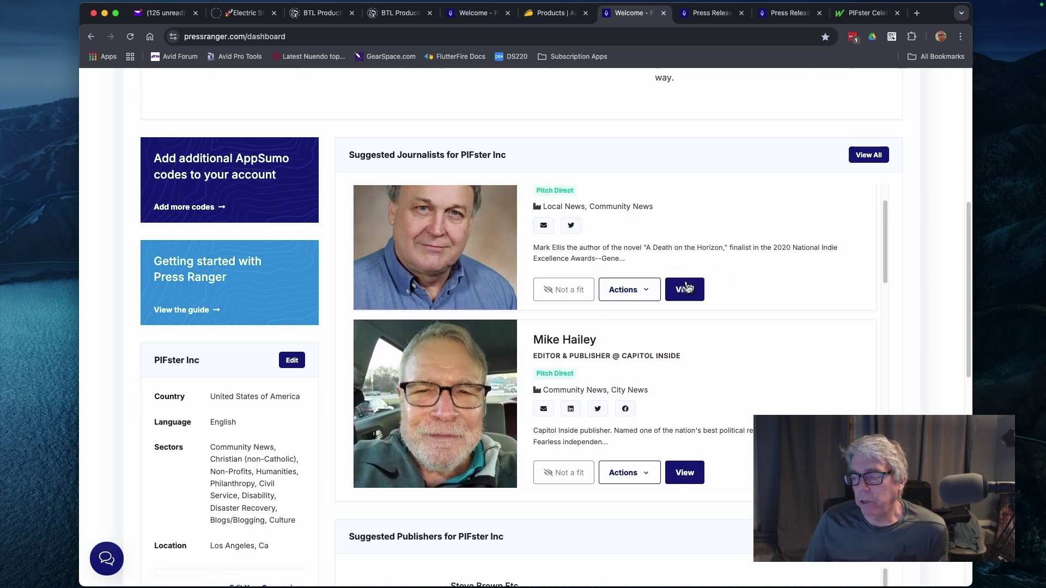
pyautogui.scroll(-4, 700, 299)
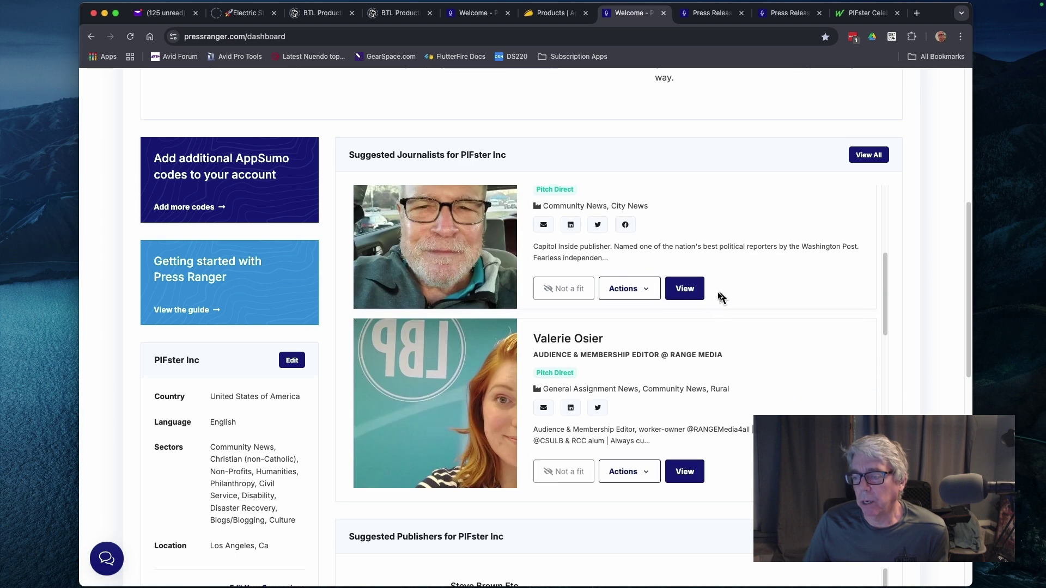
pyautogui.scroll(1, 709, 291)
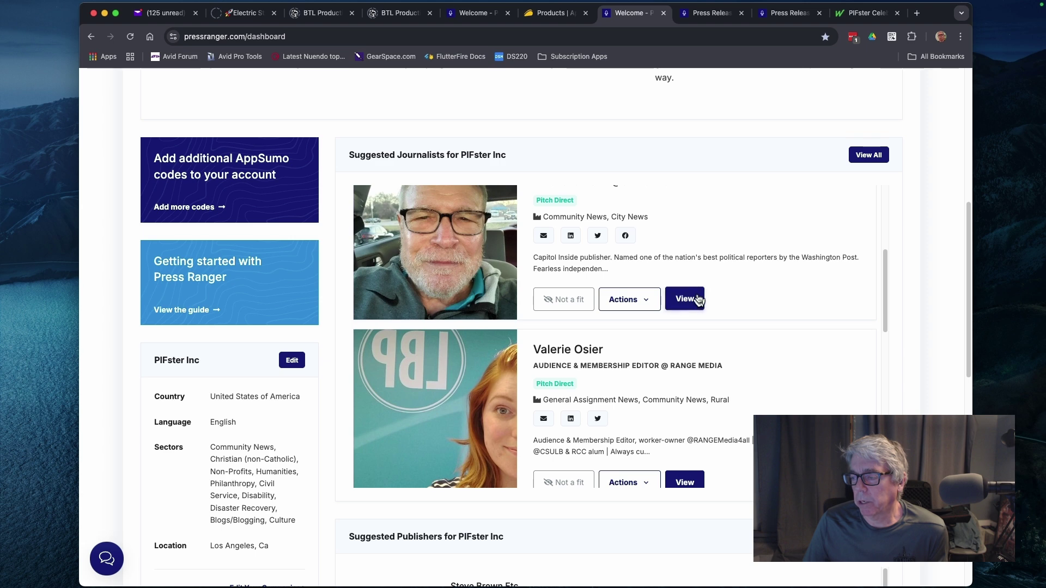
pyautogui.scroll(5, 708, 292)
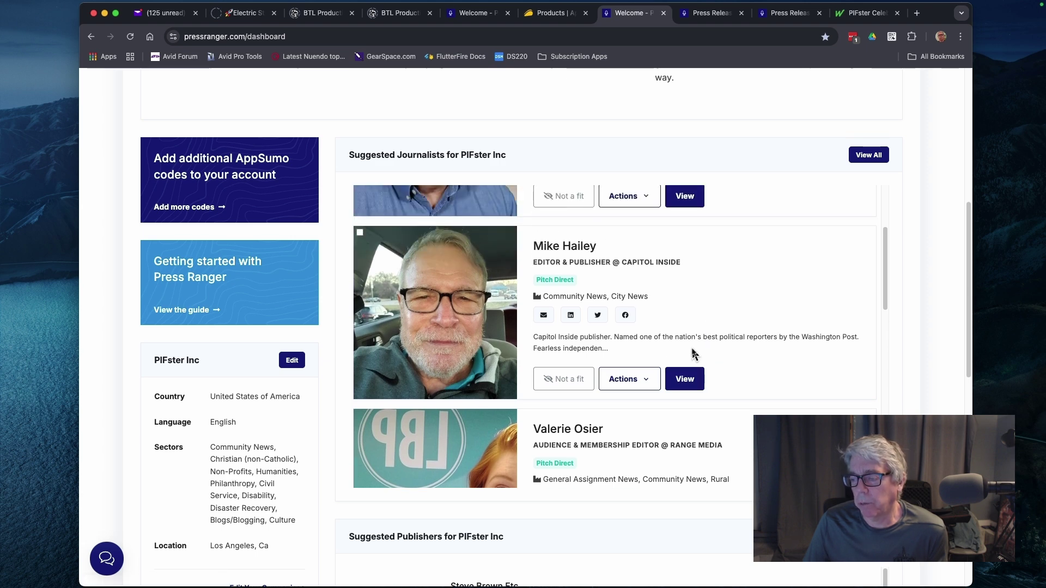
pyautogui.click(683, 388)
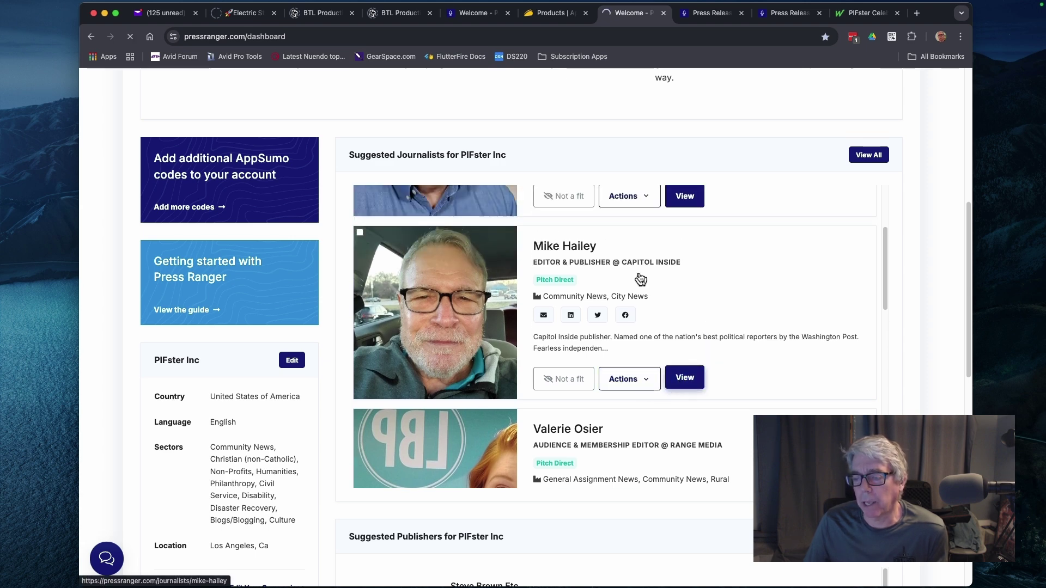
pyautogui.scroll(-5, 452, 381)
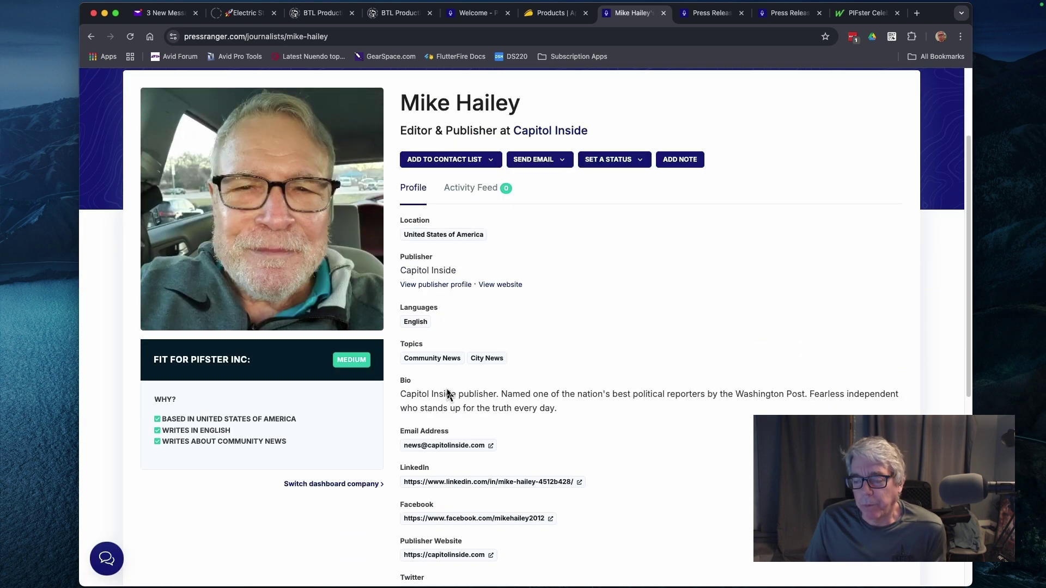
pyautogui.scroll(-1, 504, 422)
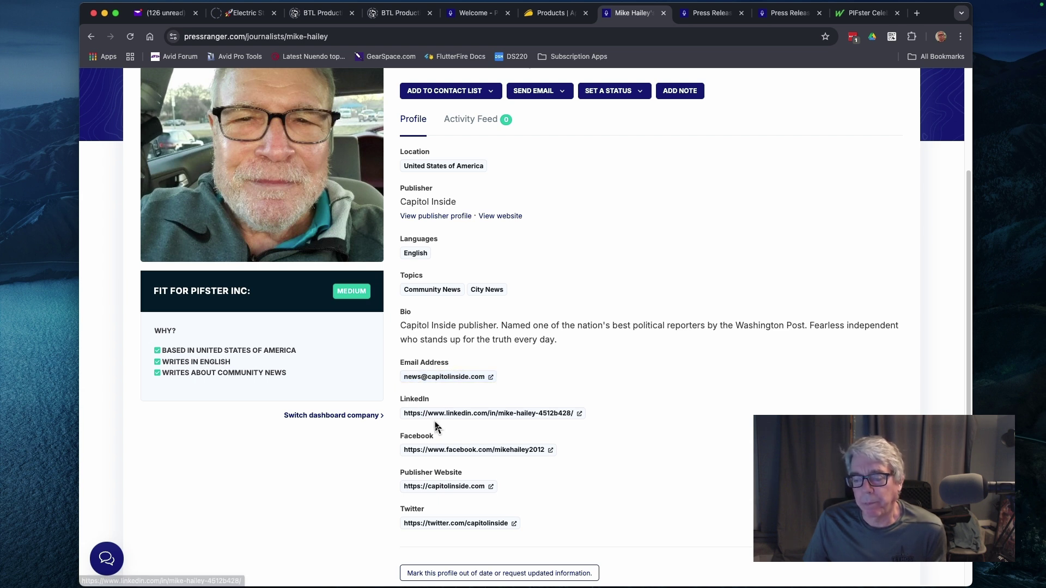
pyautogui.scroll(3, 435, 419)
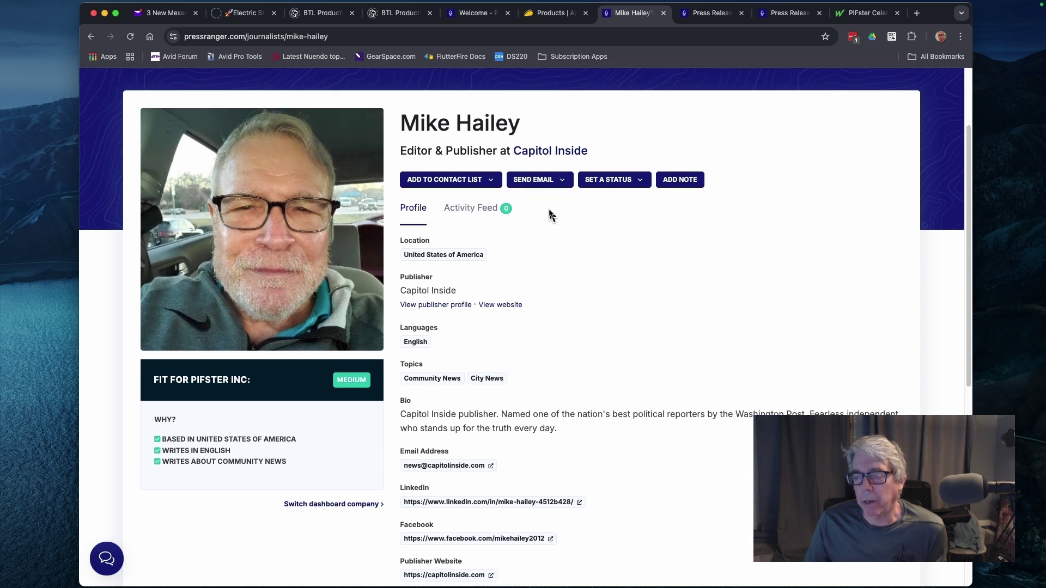
# Compose an email to the Capitol Inside editor from the PIFster Introduction campaign's mail template
pyautogui.click(562, 185)
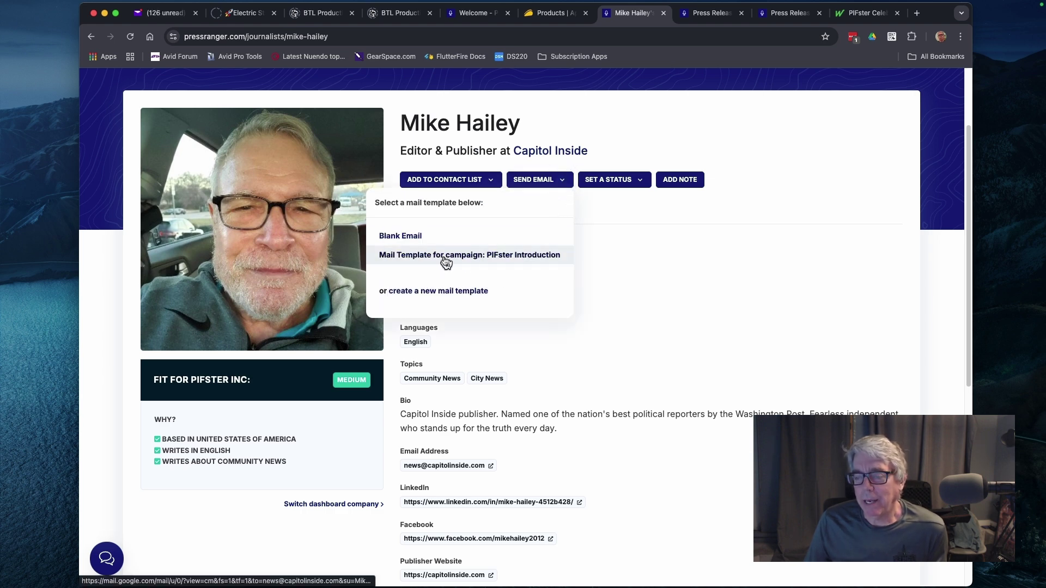
pyautogui.click(500, 263)
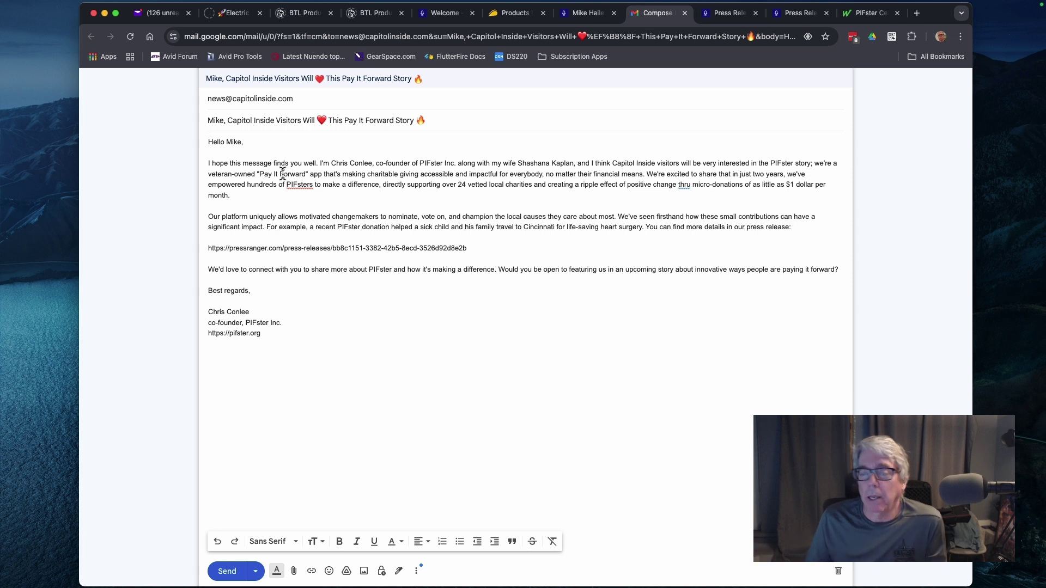
pyautogui.click(259, 170)
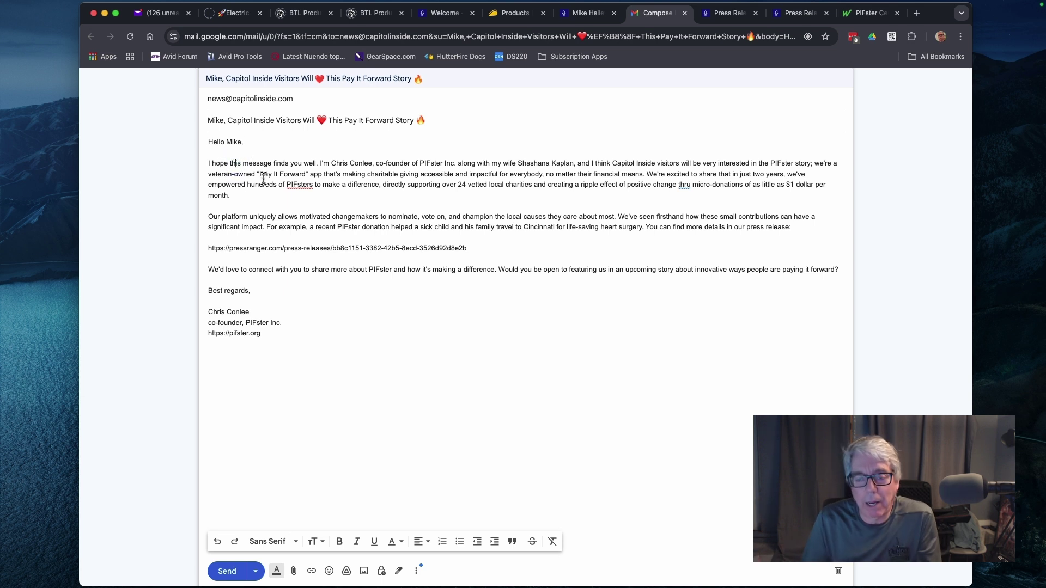
pyautogui.tripleClick(208, 249)
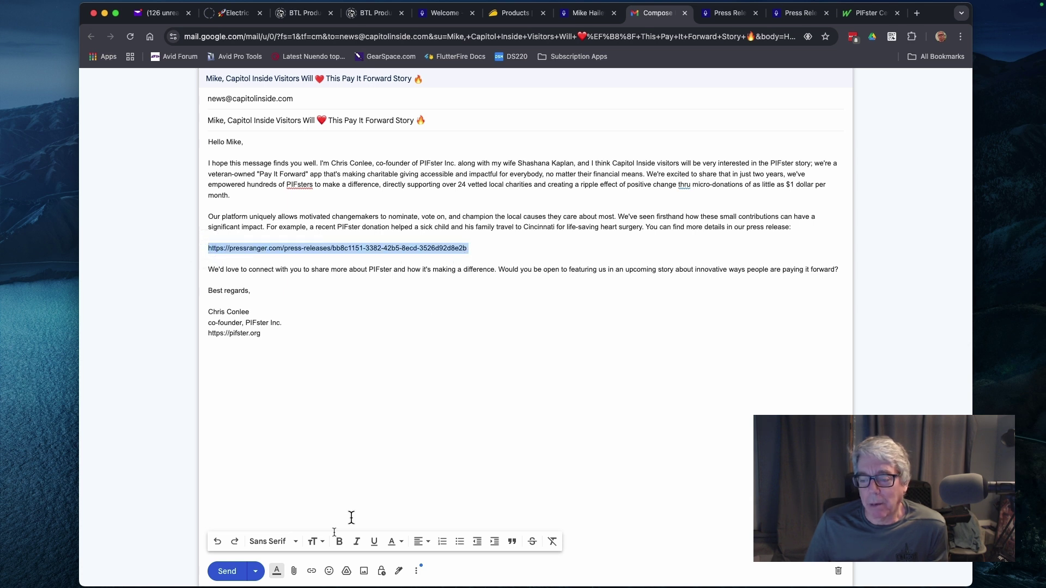
pyautogui.click(312, 571)
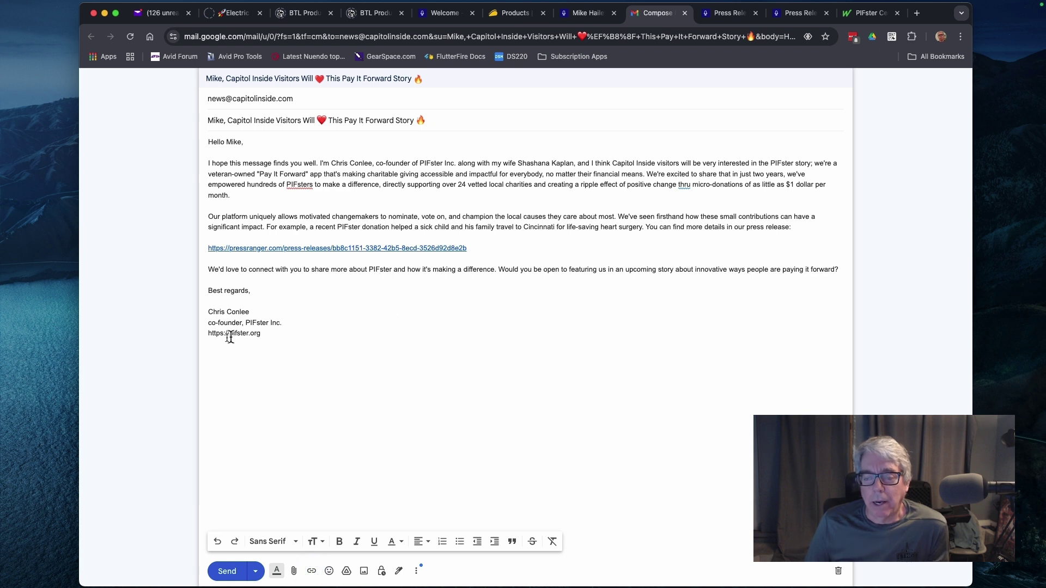
pyautogui.moveTo(208, 334); pyautogui.dragTo(262, 335)
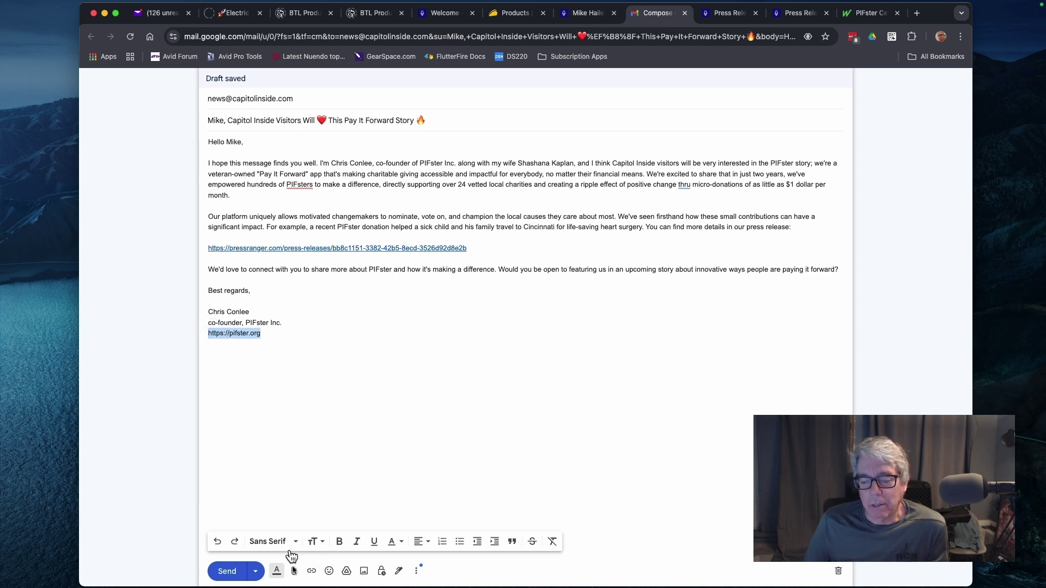
pyautogui.click(311, 572)
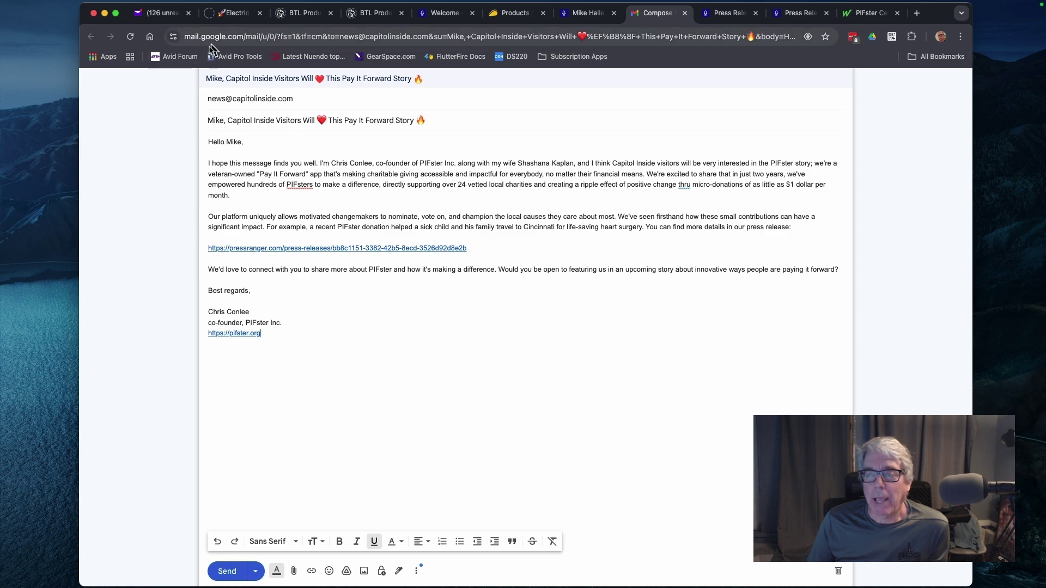
pyautogui.click(685, 13)
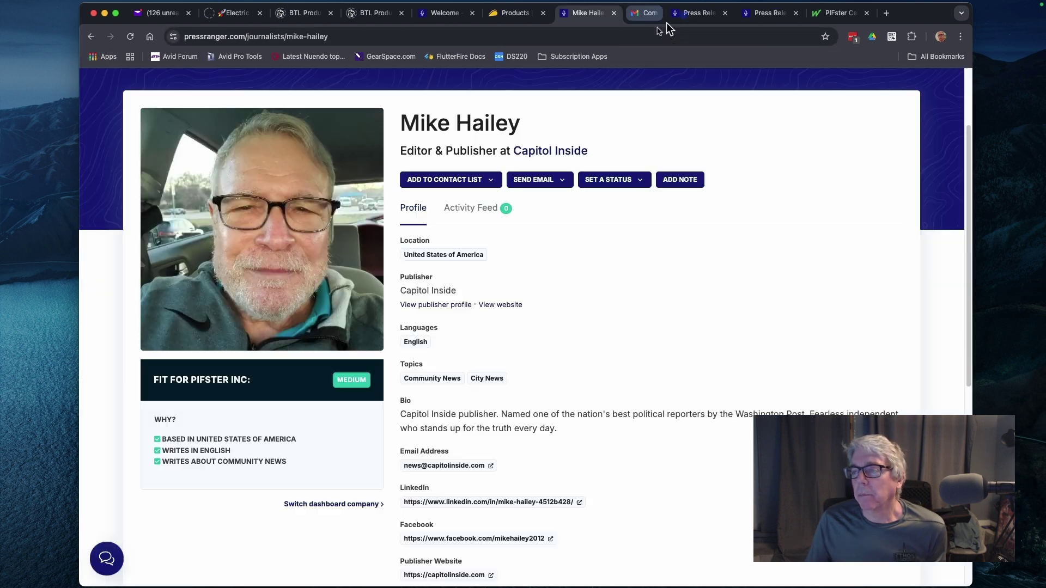
# Set the Capitol Inside editor's status to Pitched
pyautogui.click(643, 186)
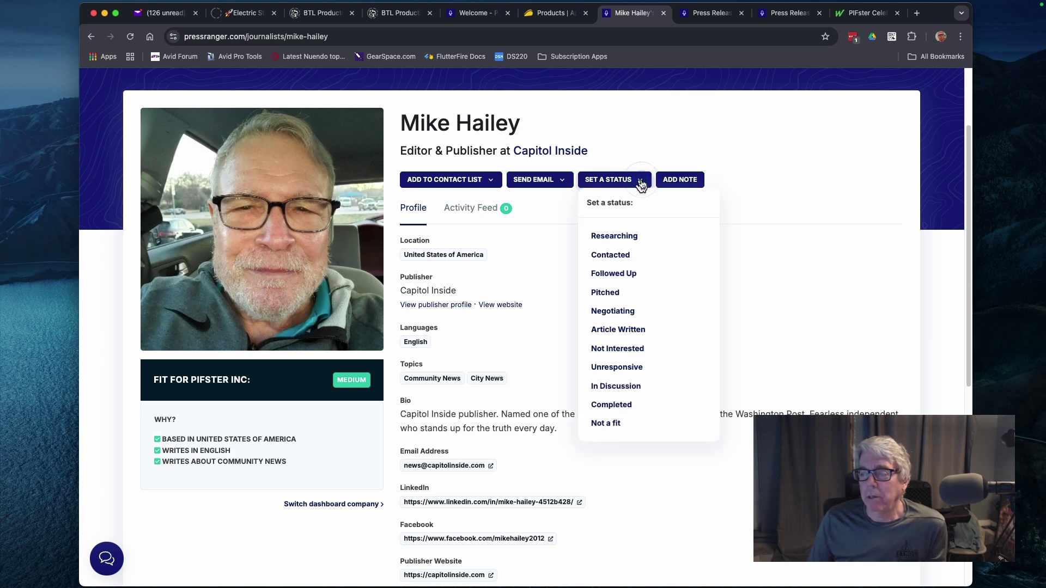
pyautogui.click(608, 298)
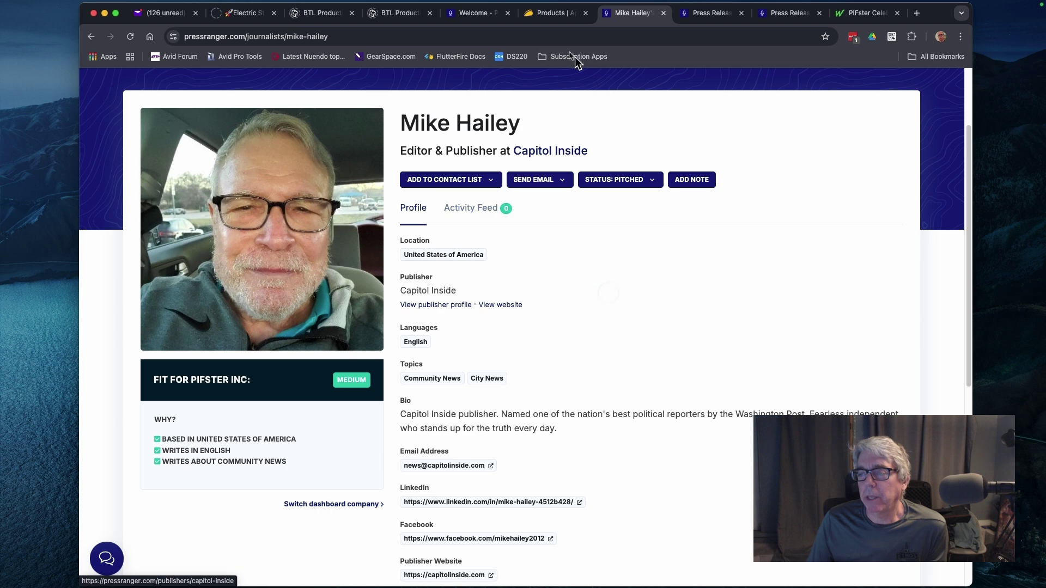
pyautogui.scroll(3, 507, 194)
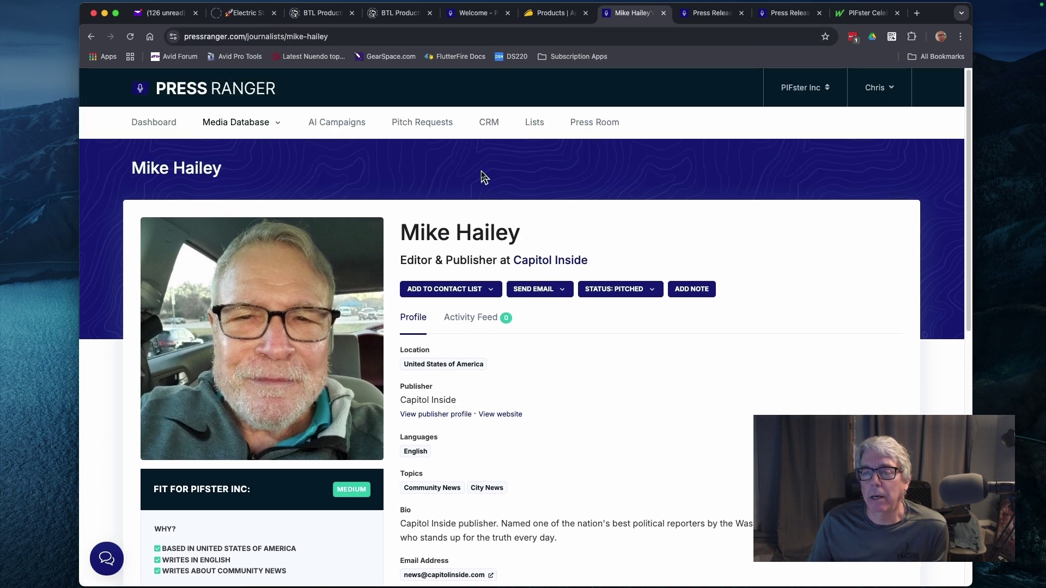
# Open a blank email to the Capitol Inside editor, check the prefilled recipient, and close the message unsent
pyautogui.click(562, 294)
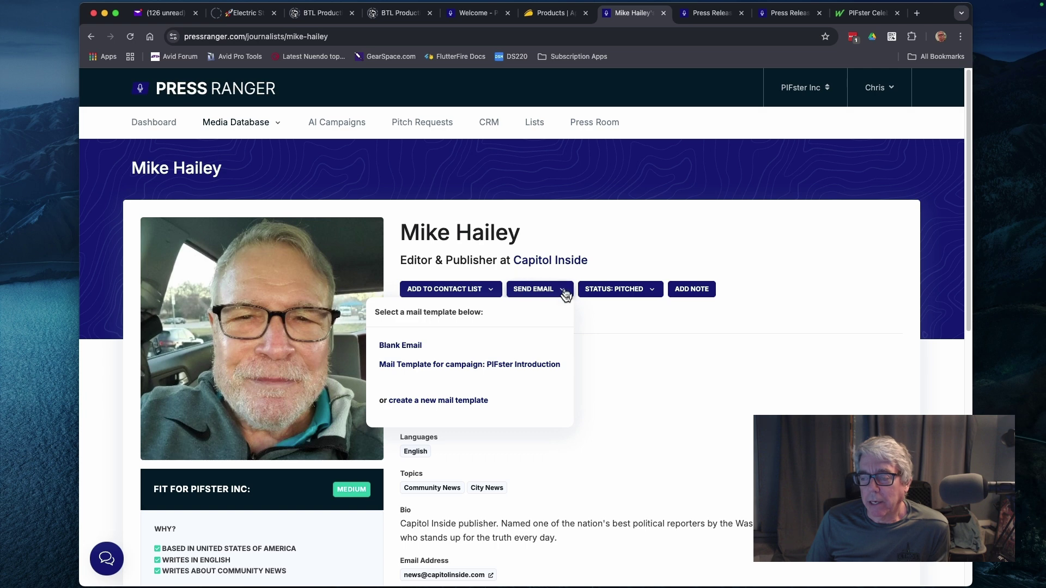
pyautogui.click(421, 352)
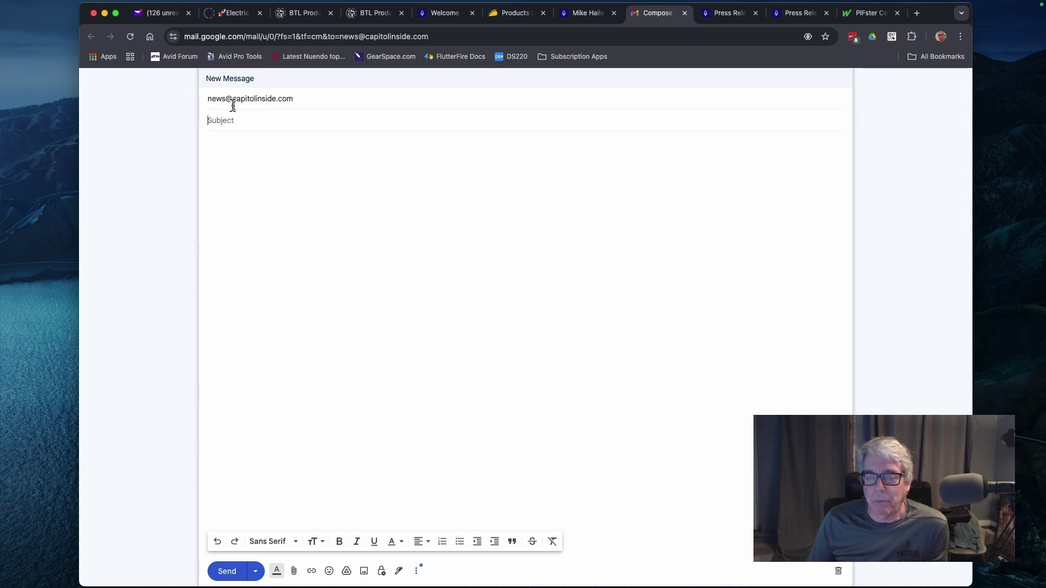
pyautogui.click(225, 118)
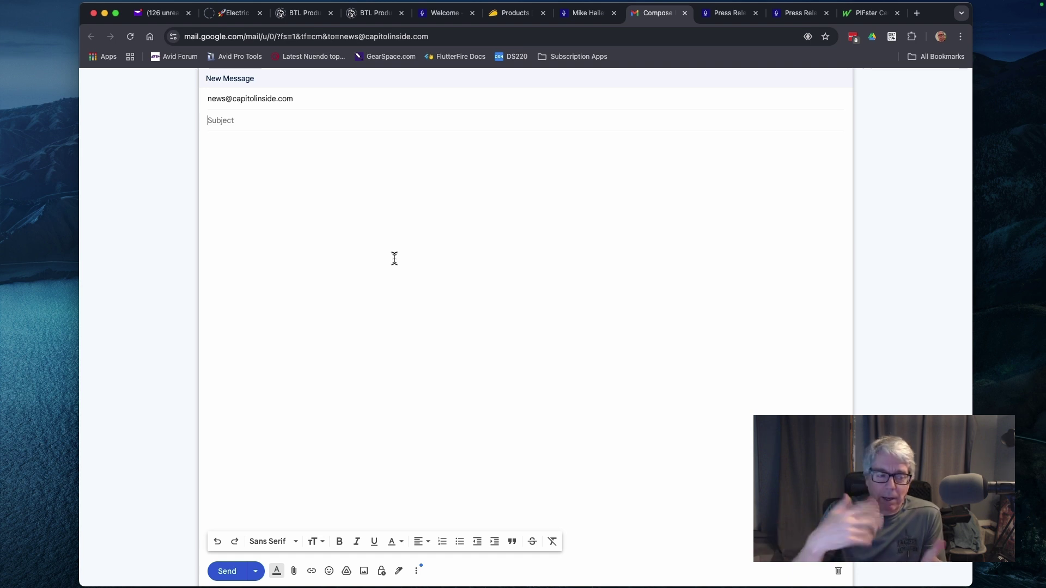
pyautogui.click(684, 12)
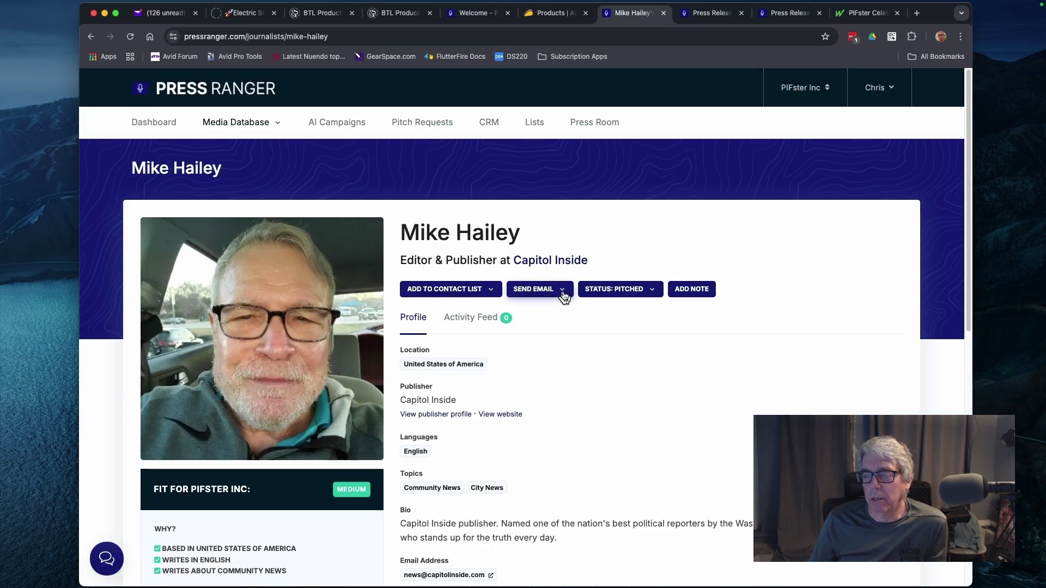
# Review the mail template choices and the available status options on the journalist's profile without changing either
pyautogui.click(561, 290)
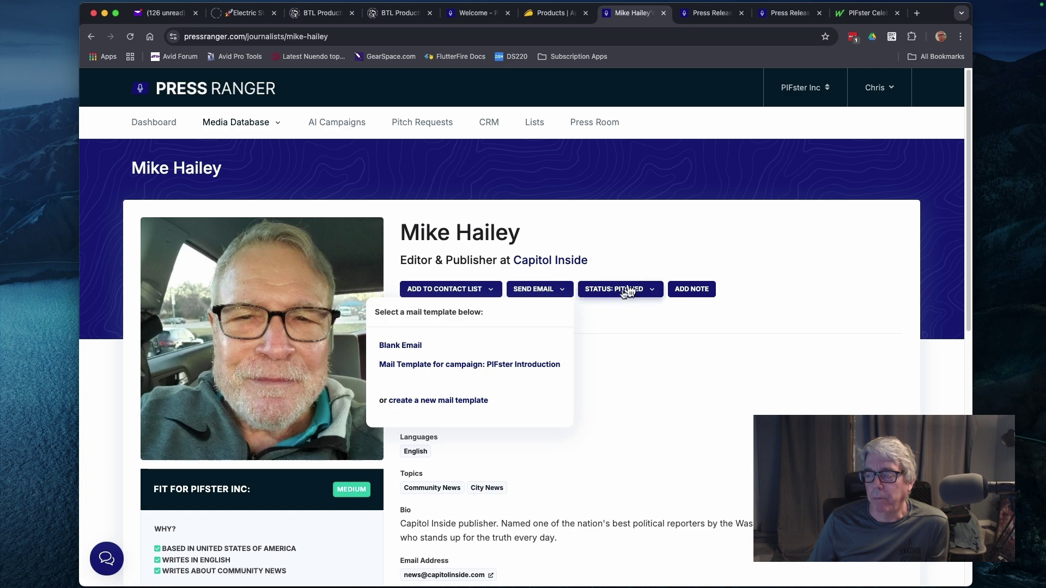
pyautogui.click(623, 323)
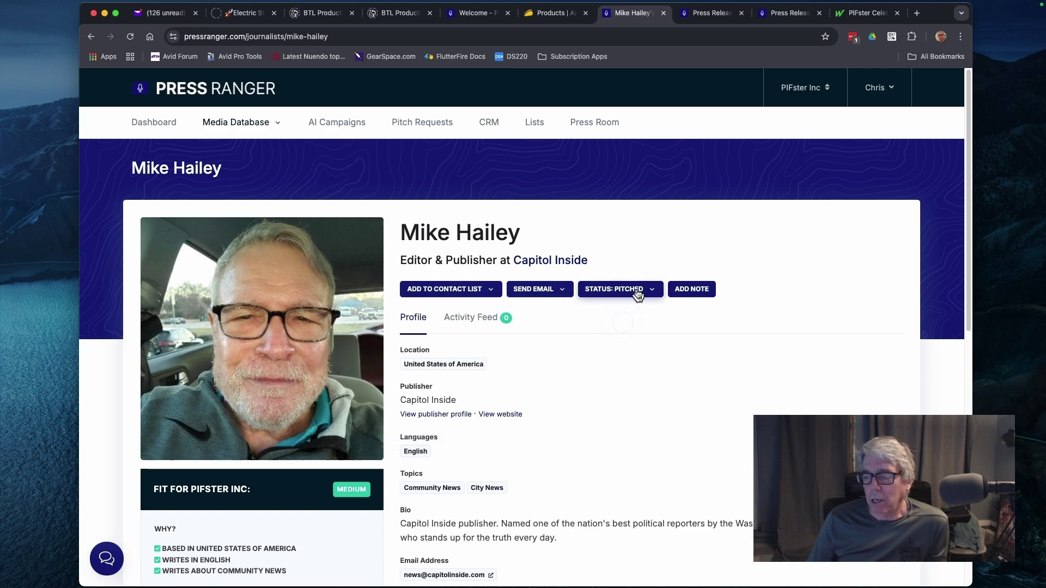
pyautogui.click(654, 294)
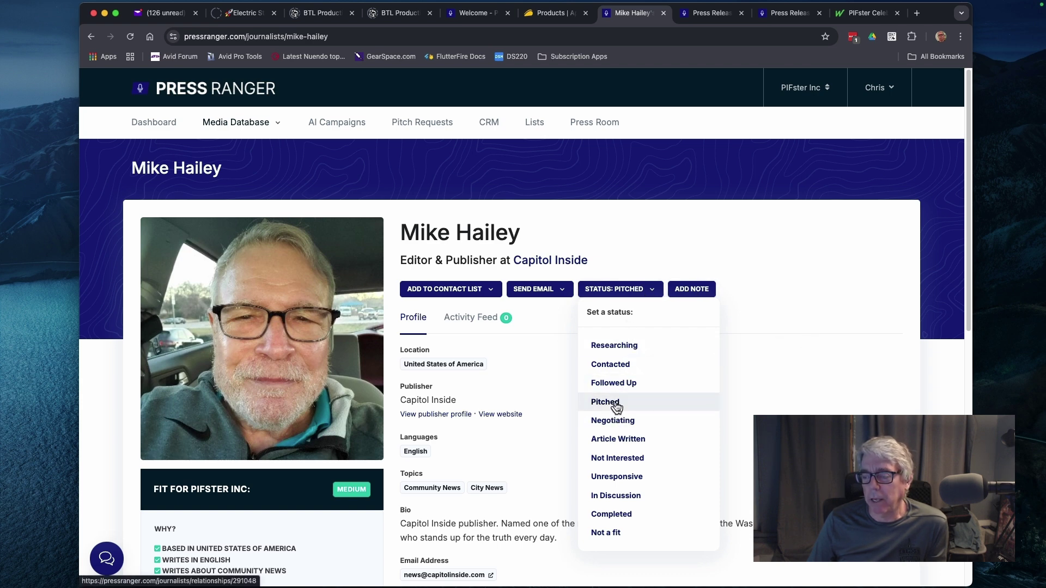
pyautogui.click(811, 364)
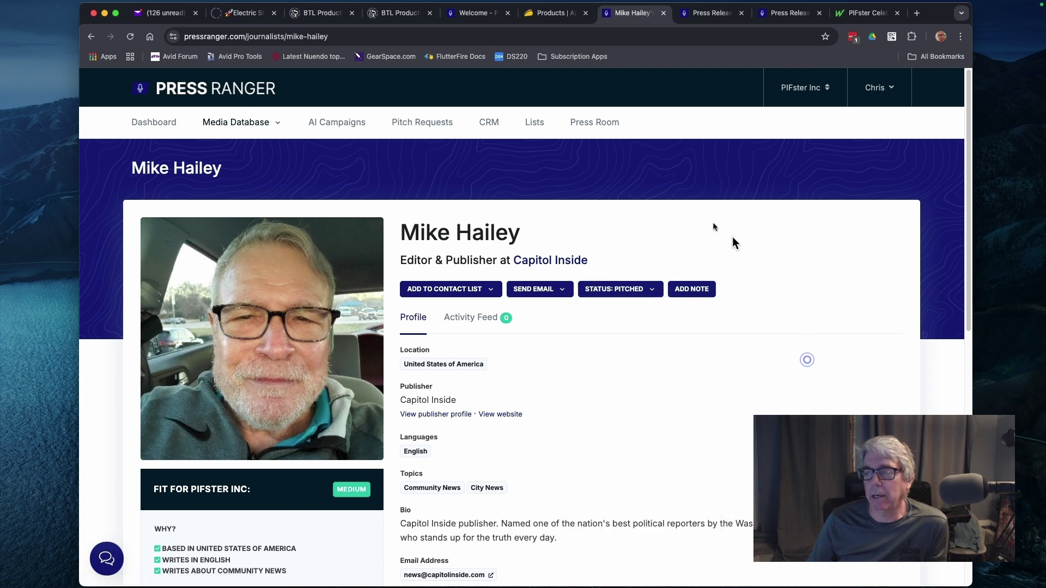
# Find the Capitol Inside editor among the CRM's Pitched contacts and review the status options on the profile opened from there
pyautogui.click(489, 122)
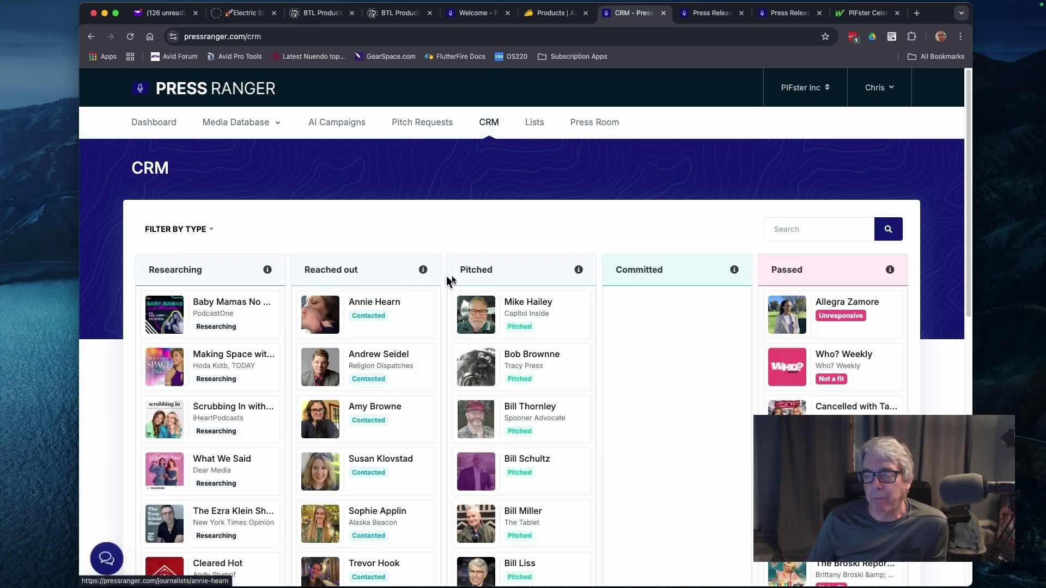
pyautogui.scroll(-1, 533, 298)
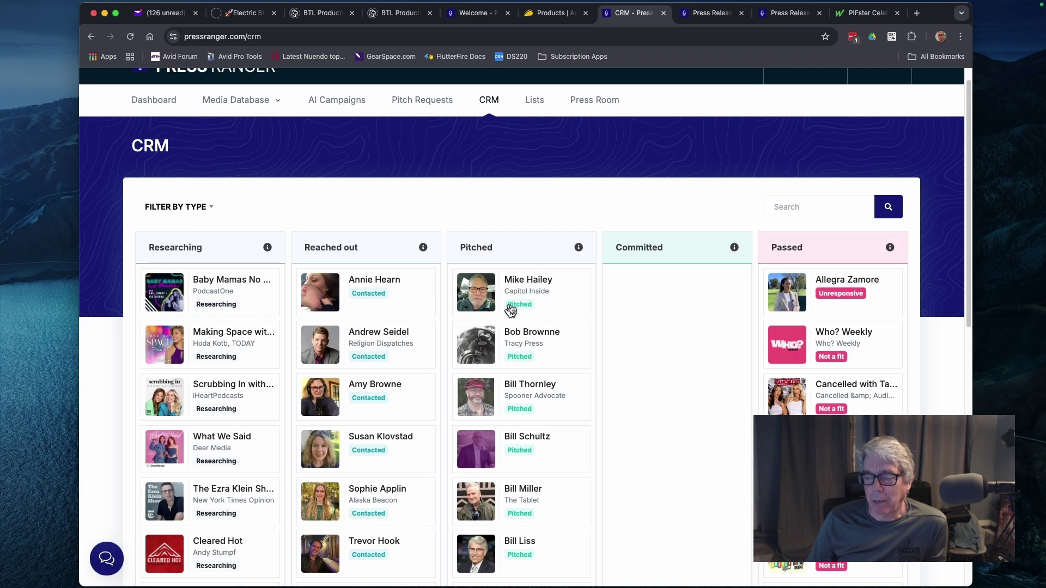
pyautogui.click(526, 283)
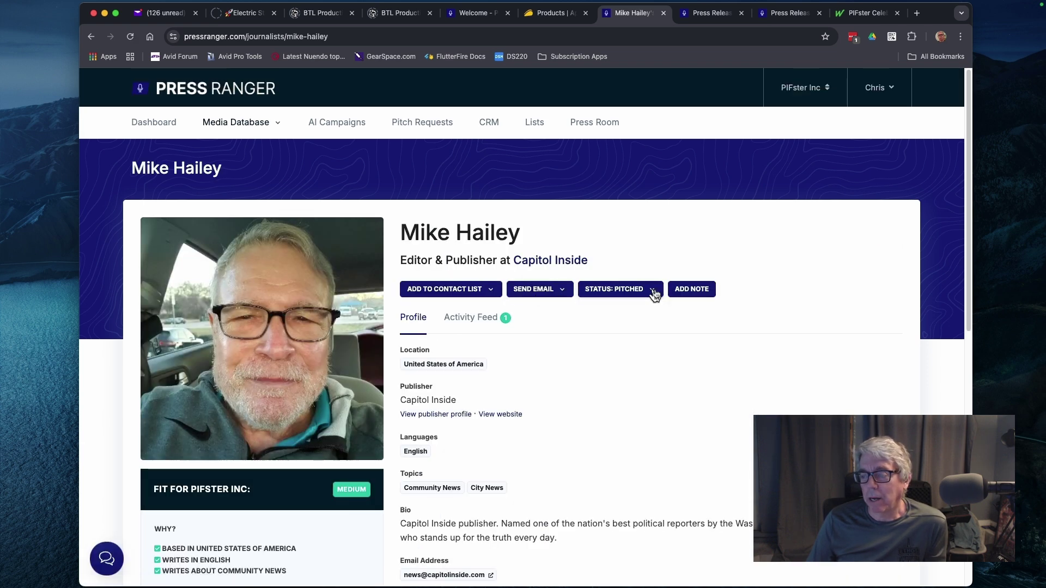
pyautogui.click(652, 293)
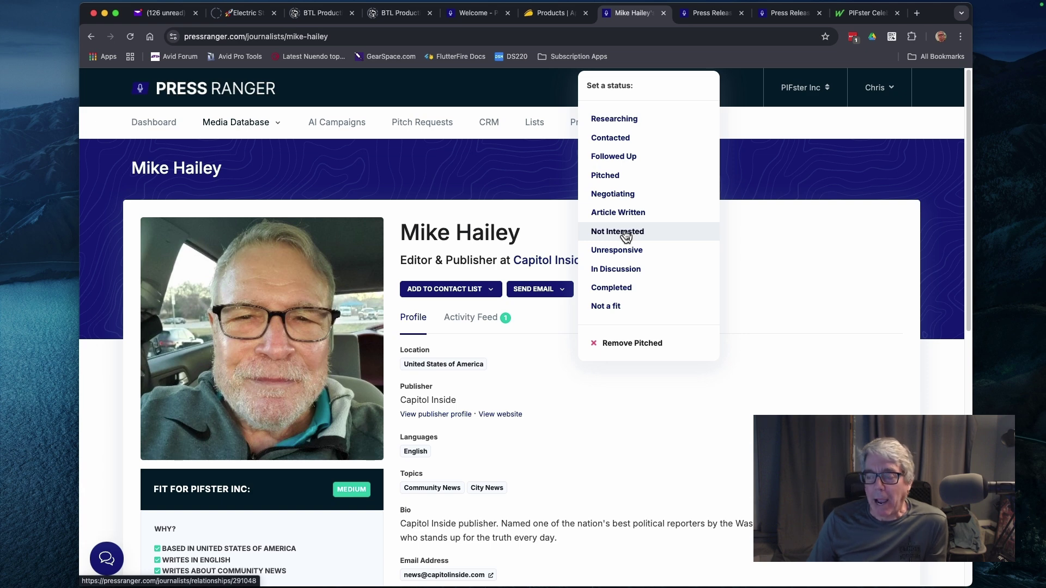
pyautogui.click(778, 183)
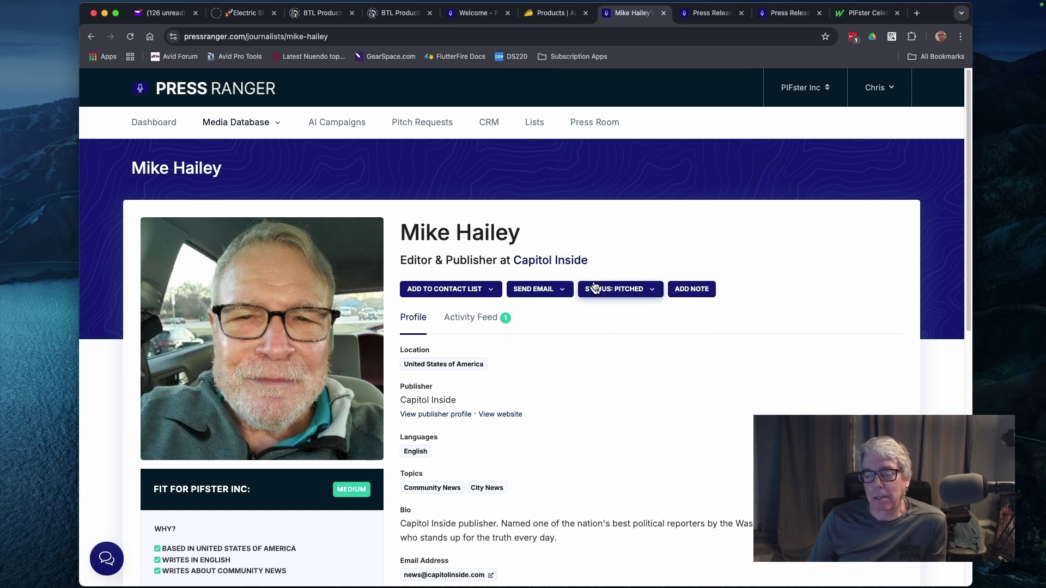
# Open the form for requesting updated information about the Capitol Inside editor's profile
pyautogui.scroll(-7, 572, 374)
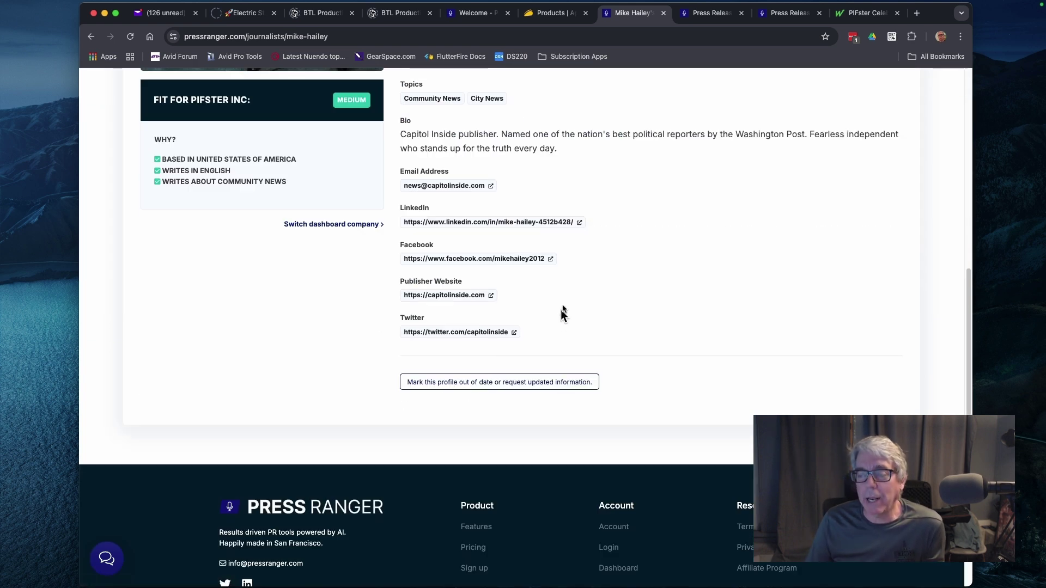
pyautogui.scroll(2, 560, 309)
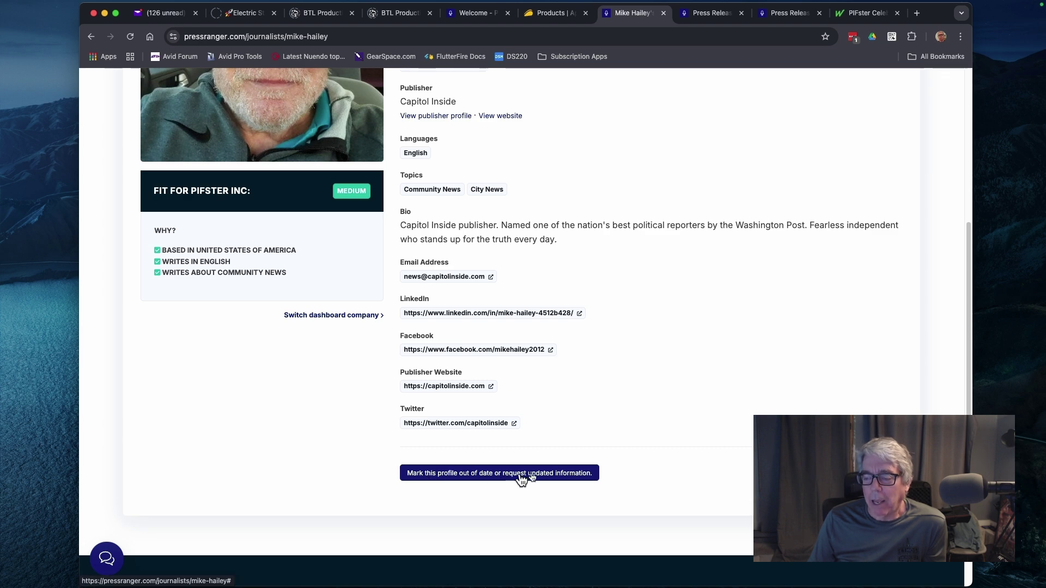
pyautogui.click(570, 476)
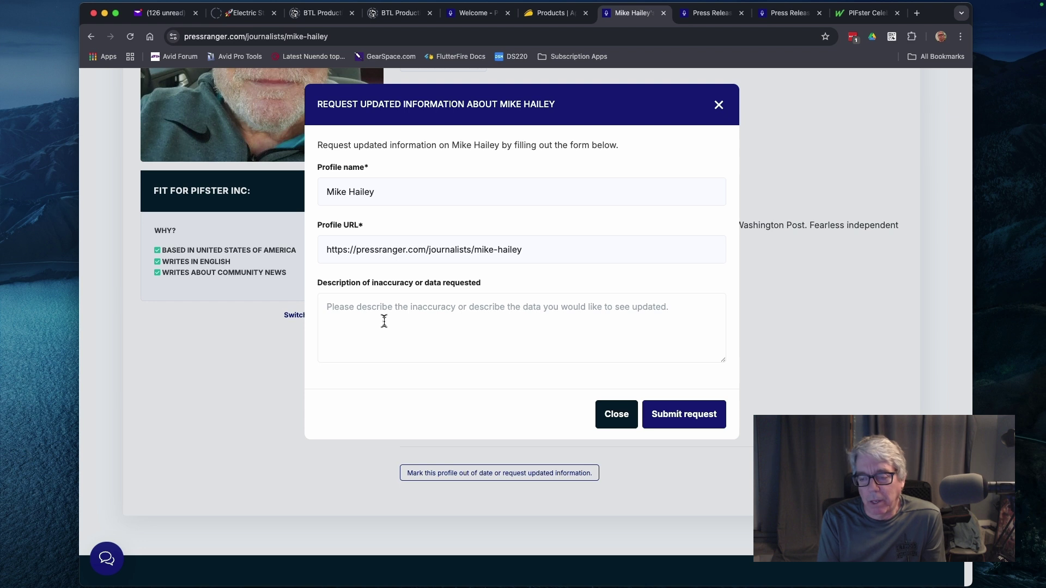
# Draft "The email bounced, please update" as the description in the update request form and close the form without submitting it
pyautogui.click(426, 323)
pyautogui.write('The email b')
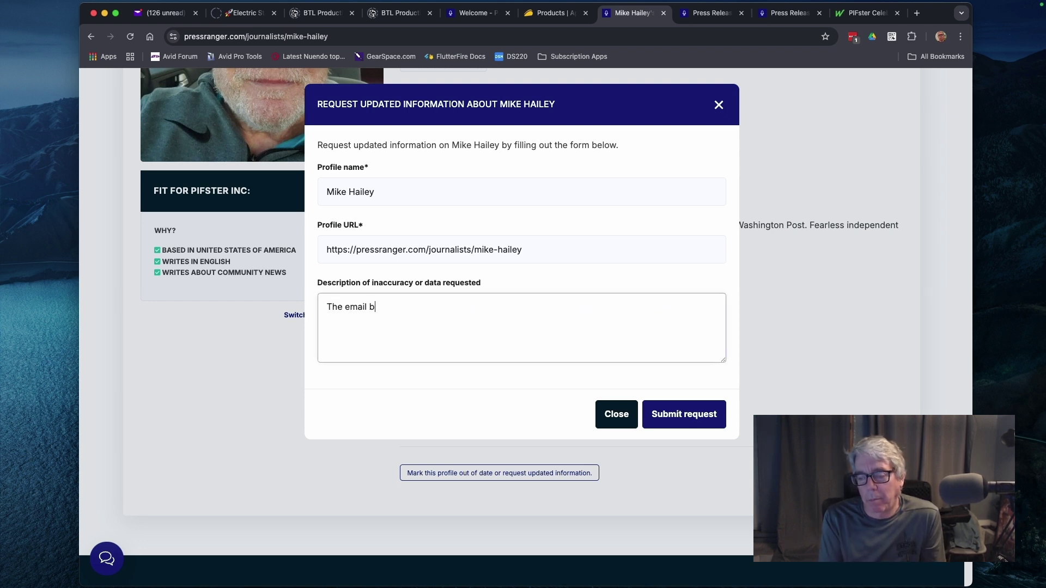
pyautogui.write('ounced, please update')
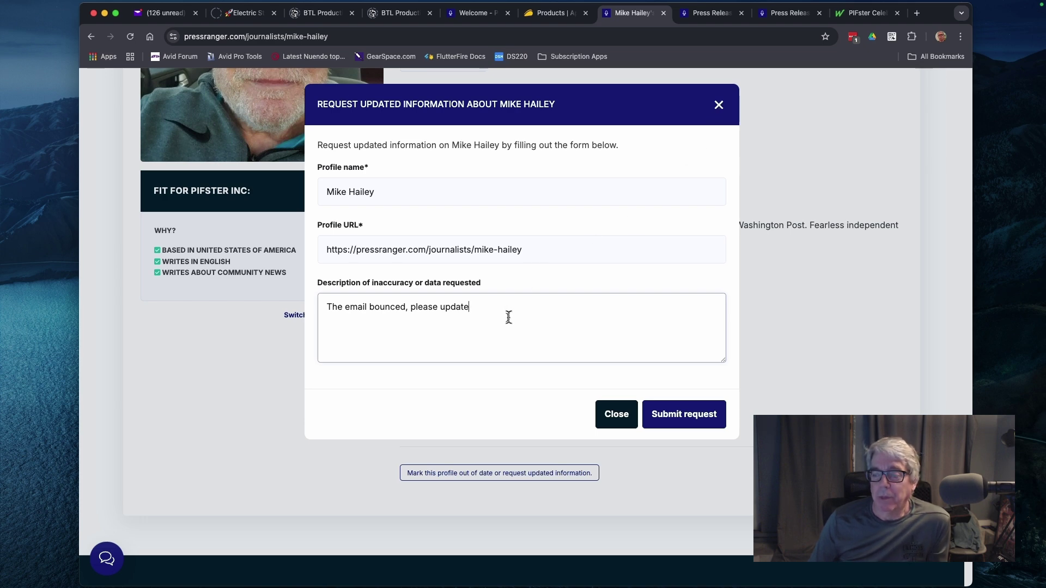
pyautogui.click(613, 414)
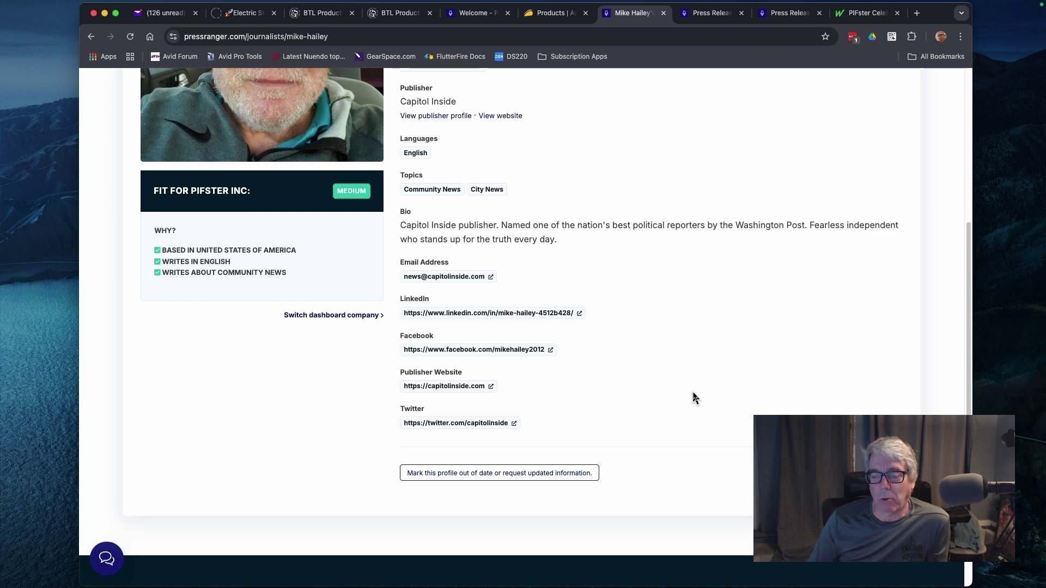
# Review the Capitol Inside editor's profile, including publisher, topics, bio, contact links and the fit rating for PIFster Inc
pyautogui.scroll(1, 685, 396)
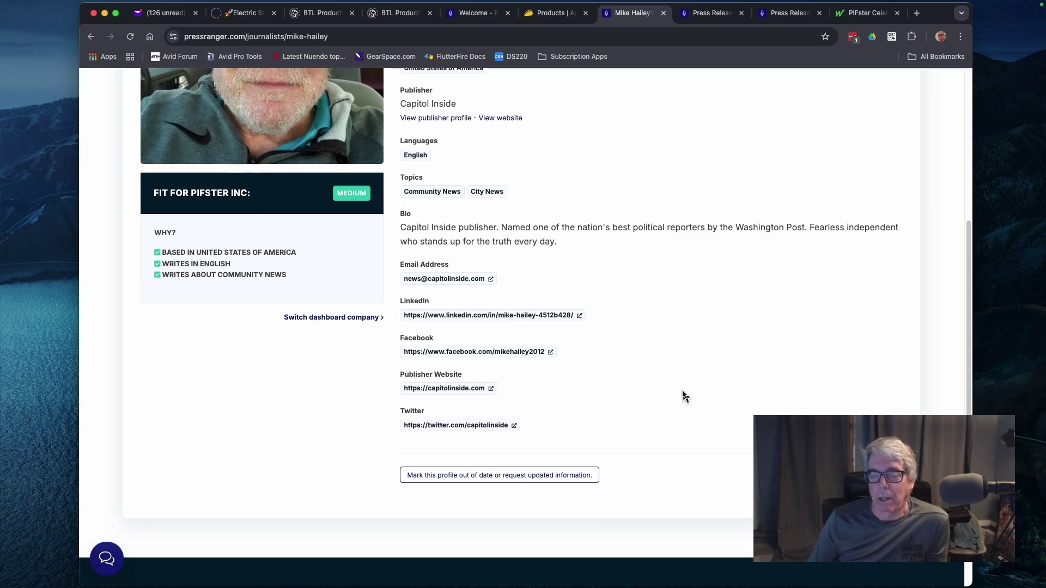
pyautogui.scroll(5, 685, 396)
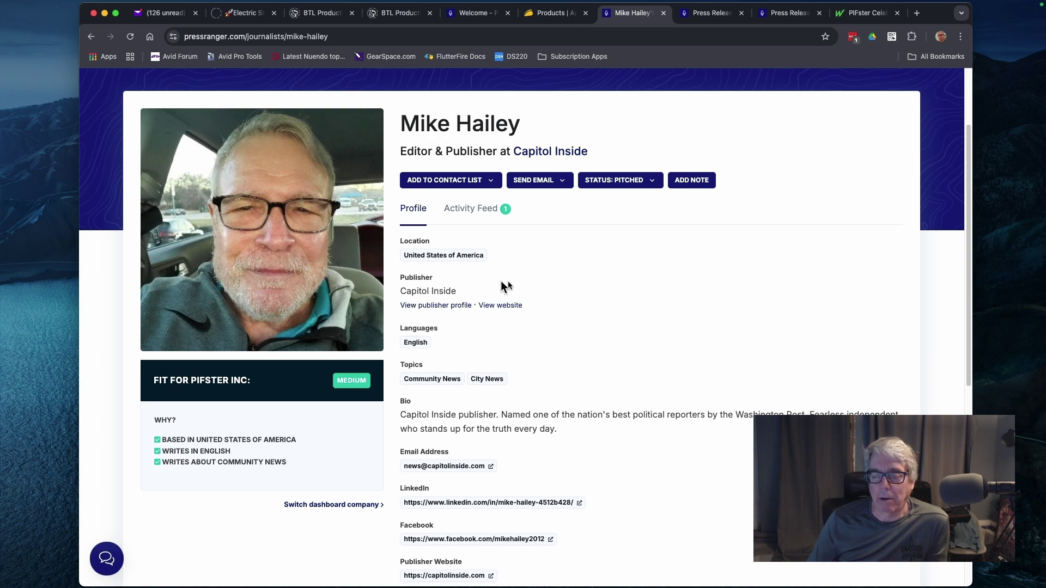
pyautogui.scroll(-3, 537, 368)
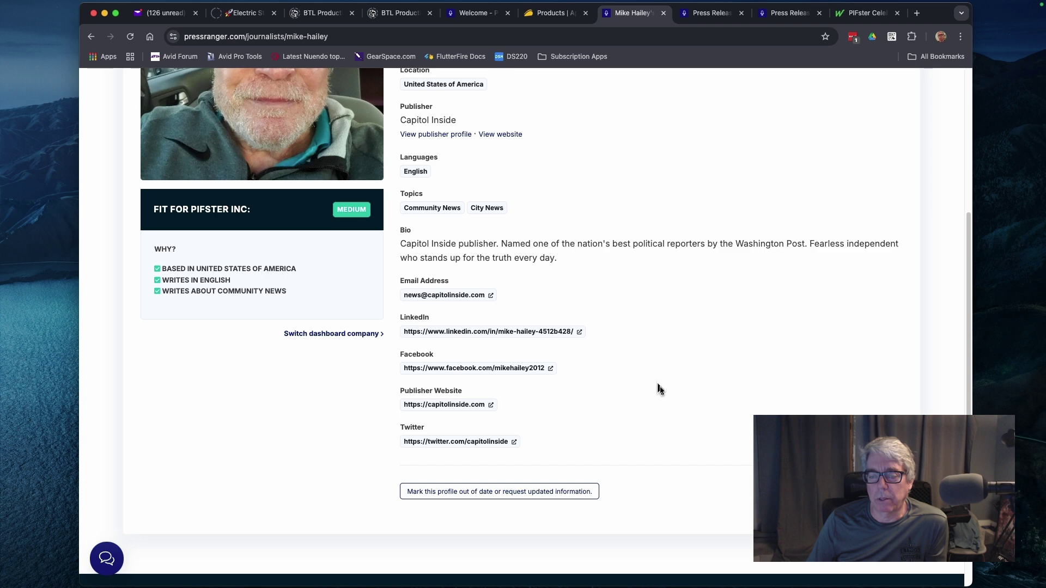
pyautogui.scroll(5, 662, 390)
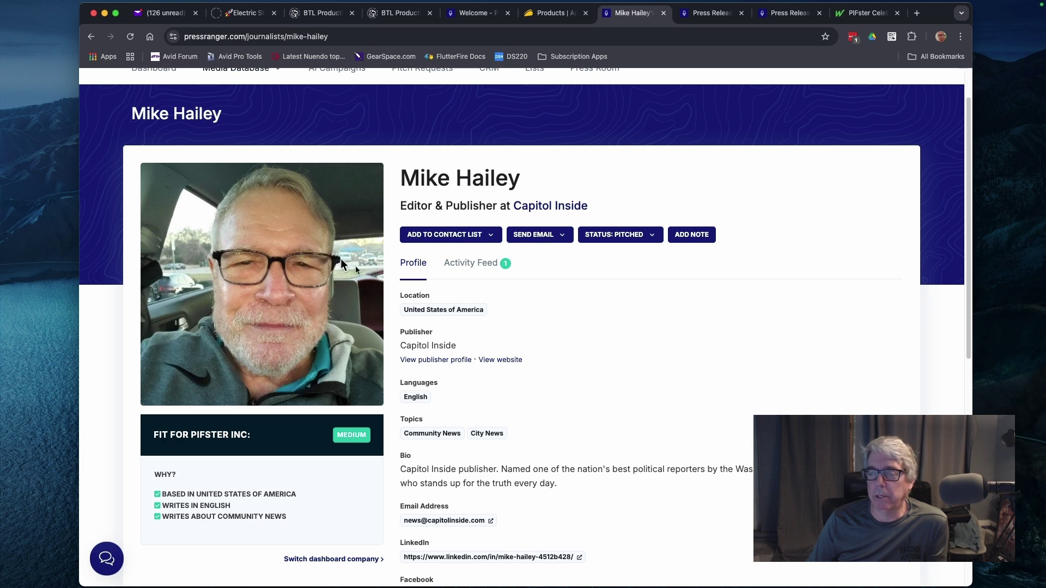
pyautogui.scroll(-2, 493, 457)
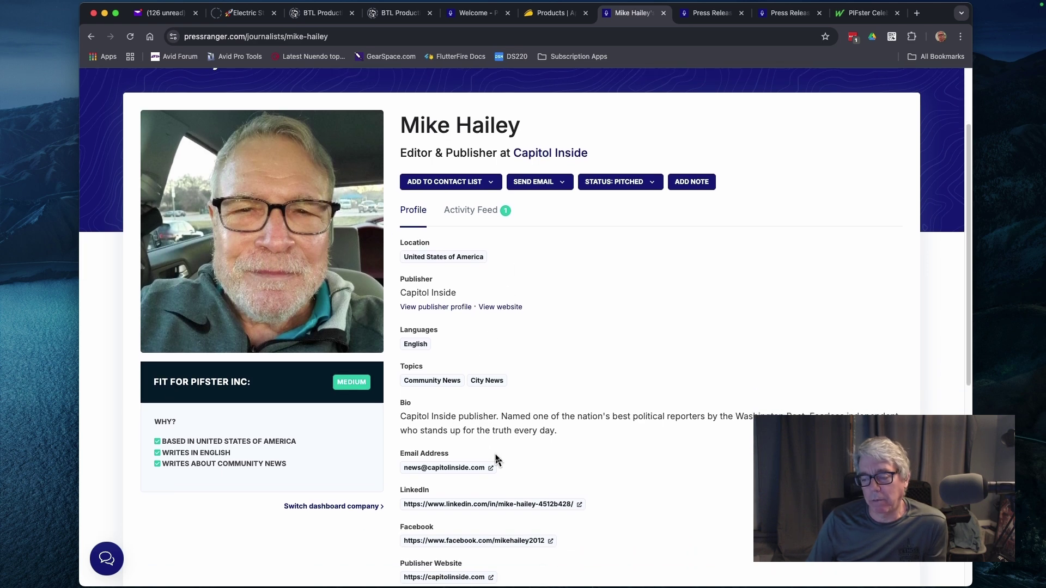
pyautogui.scroll(-2, 497, 460)
pyautogui.scroll(5, 497, 460)
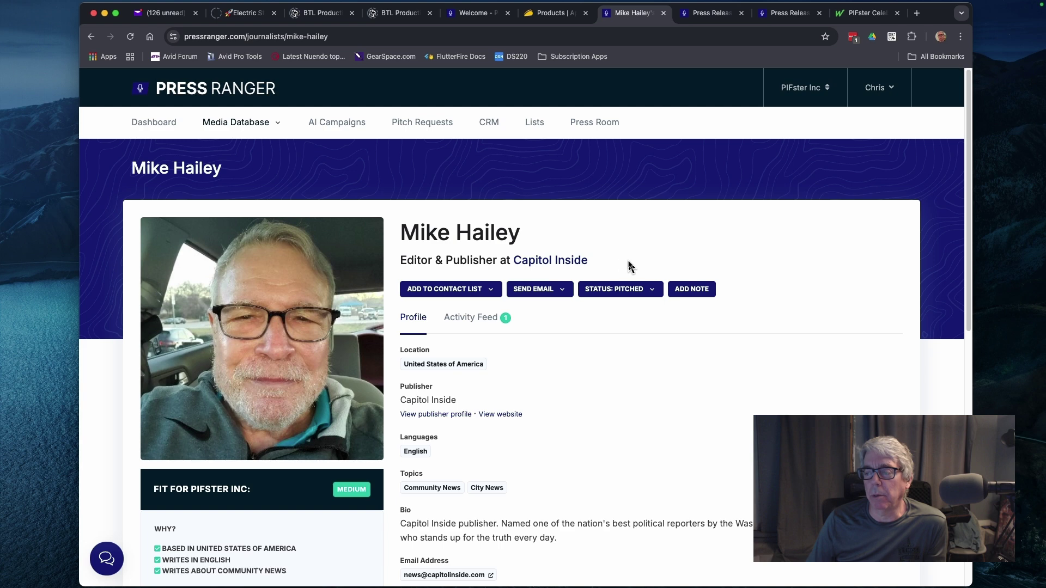
# Open the Baby Mamas No Drama podcast profile from the CRM's Researching contacts
pyautogui.click(493, 122)
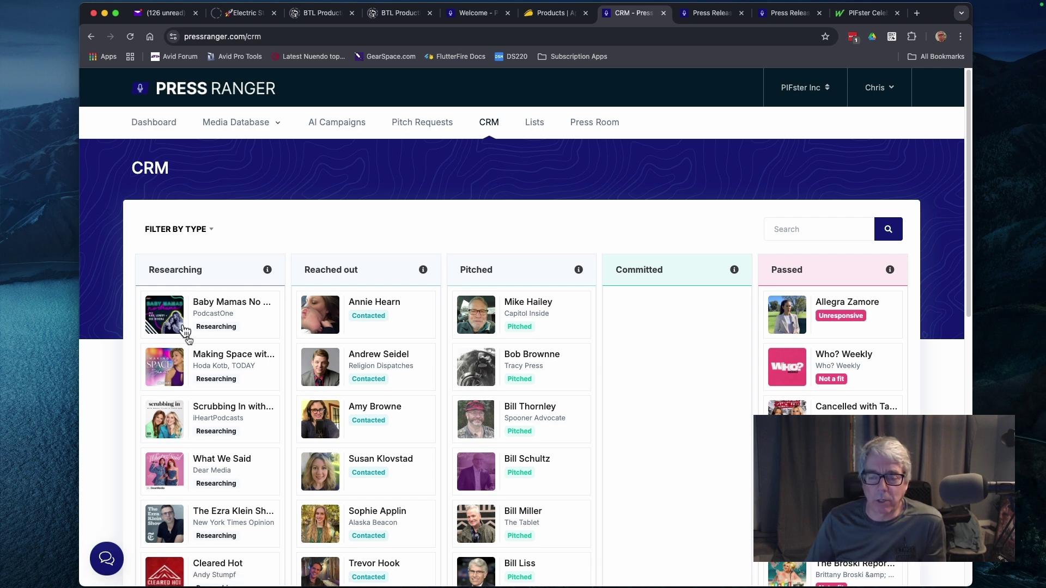
pyautogui.scroll(-1, 193, 362)
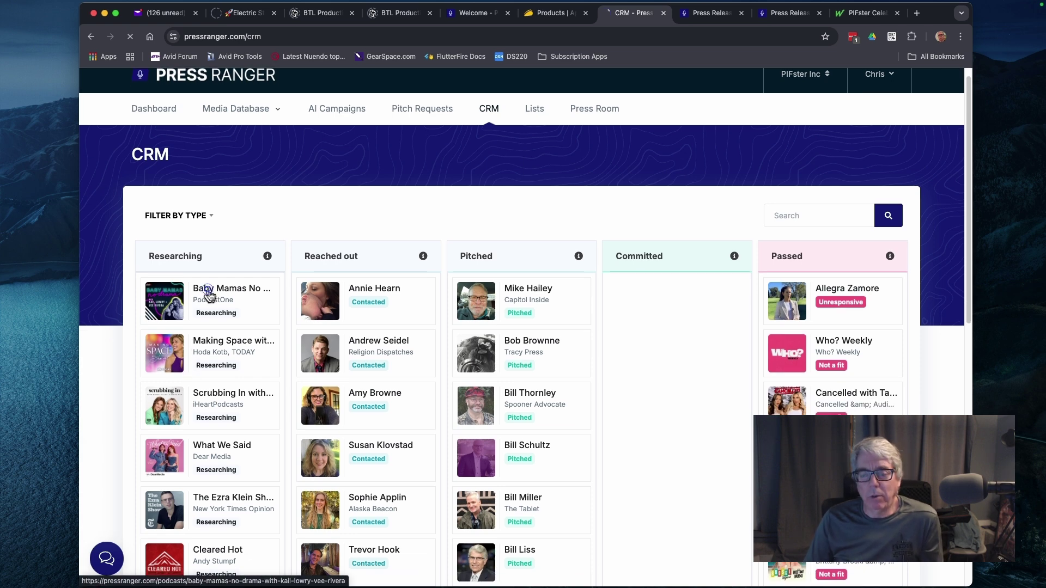
pyautogui.click(262, 299)
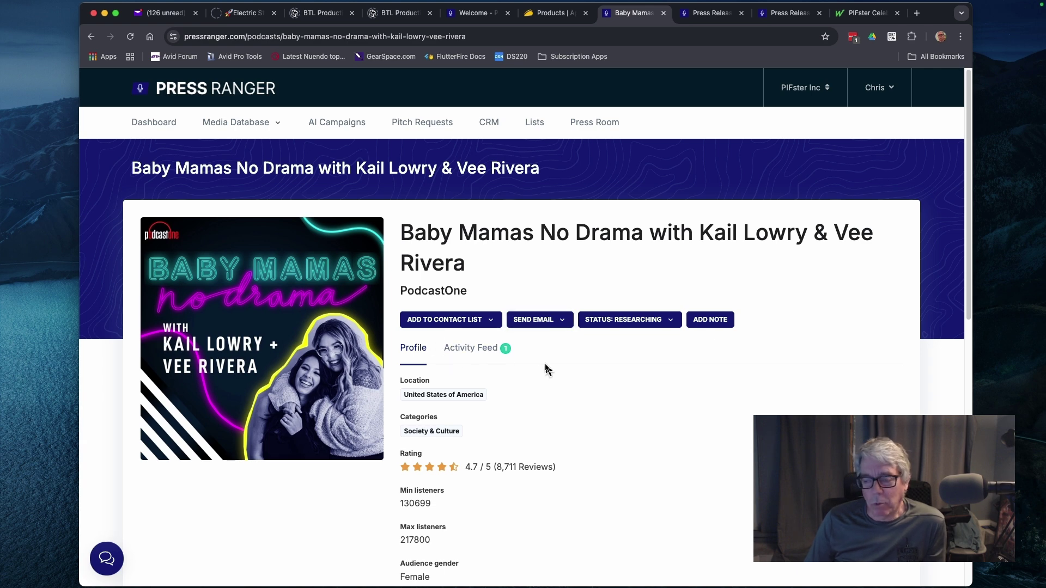
# Review the available status options and mail template choices on the podcast's profile without changing either
pyautogui.click(676, 327)
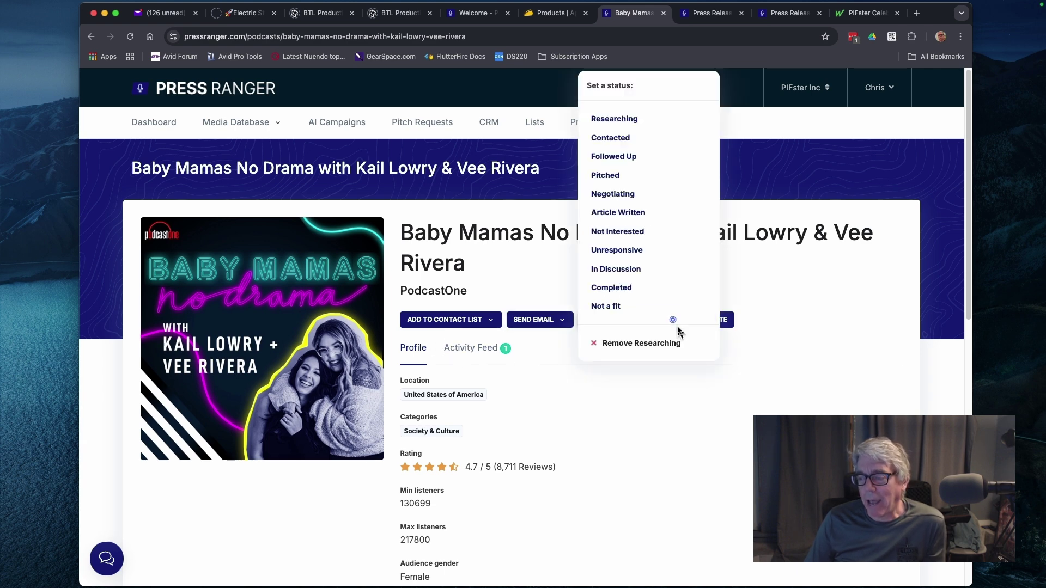
pyautogui.click(806, 335)
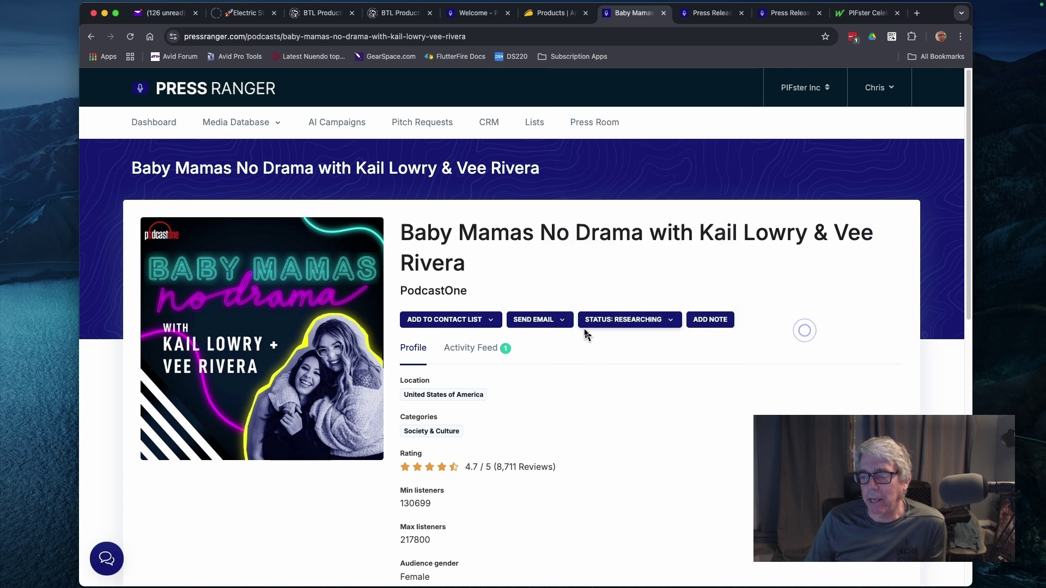
pyautogui.click(565, 325)
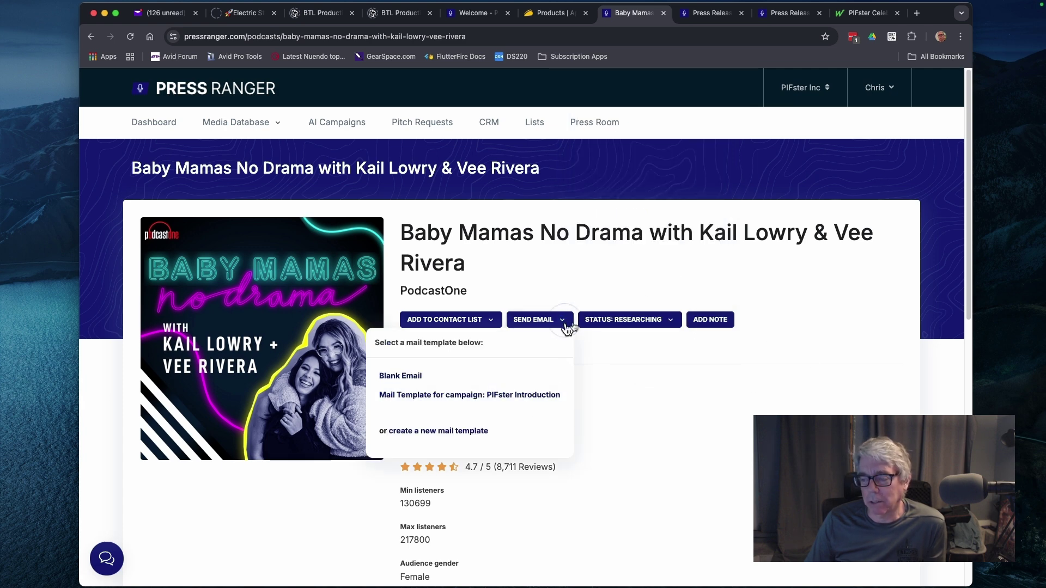
pyautogui.click(678, 269)
pyautogui.click(675, 325)
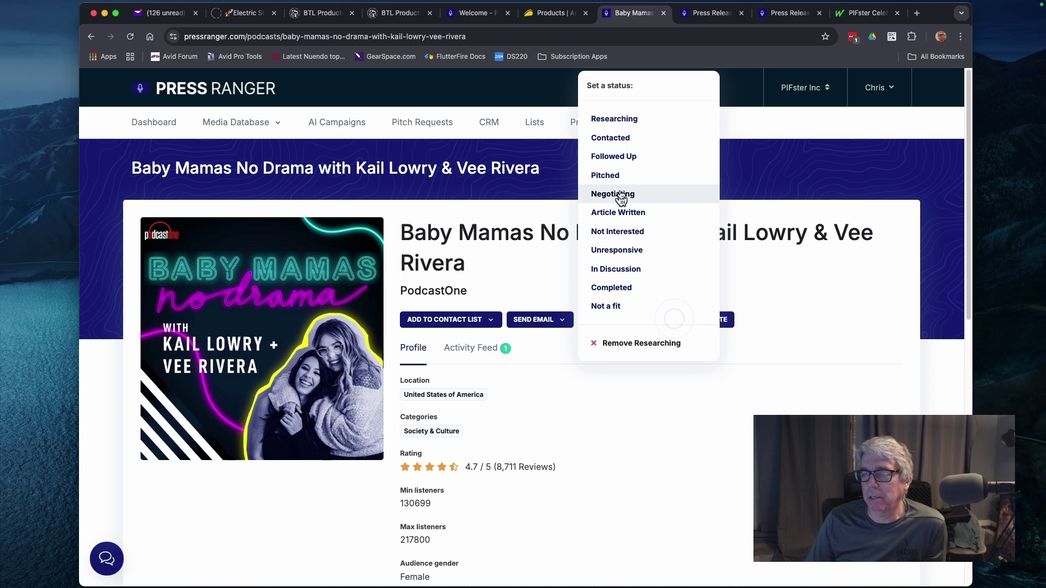
pyautogui.click(820, 178)
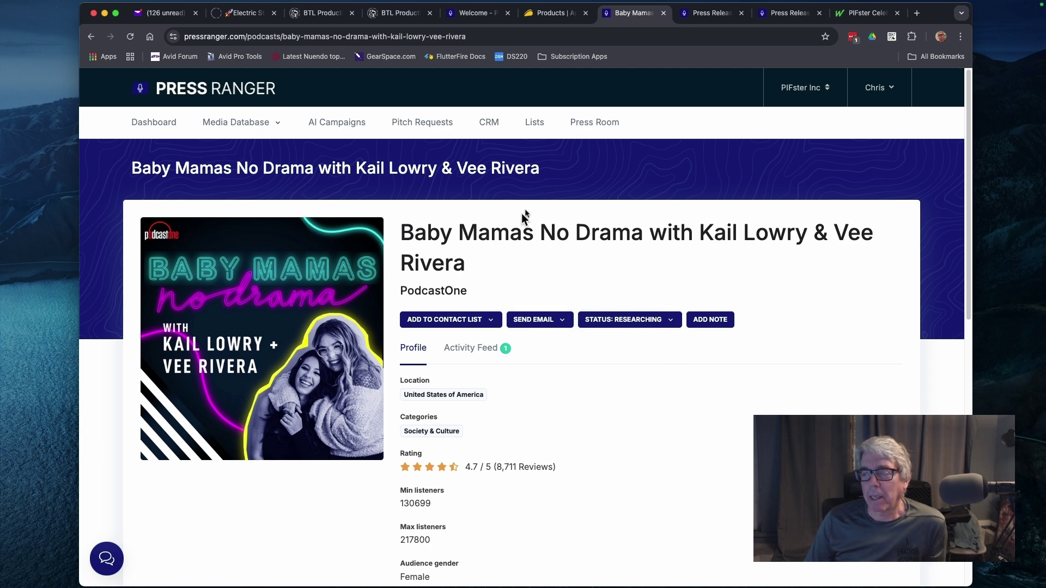
# Browse the Publishers listing in the media database and its available filters
pyautogui.click(260, 125)
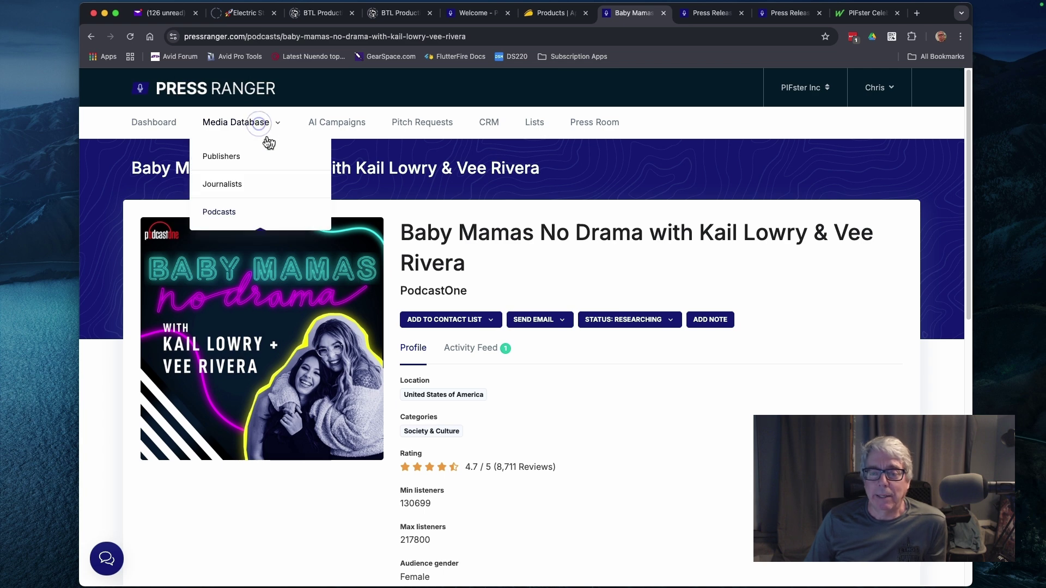
pyautogui.click(242, 157)
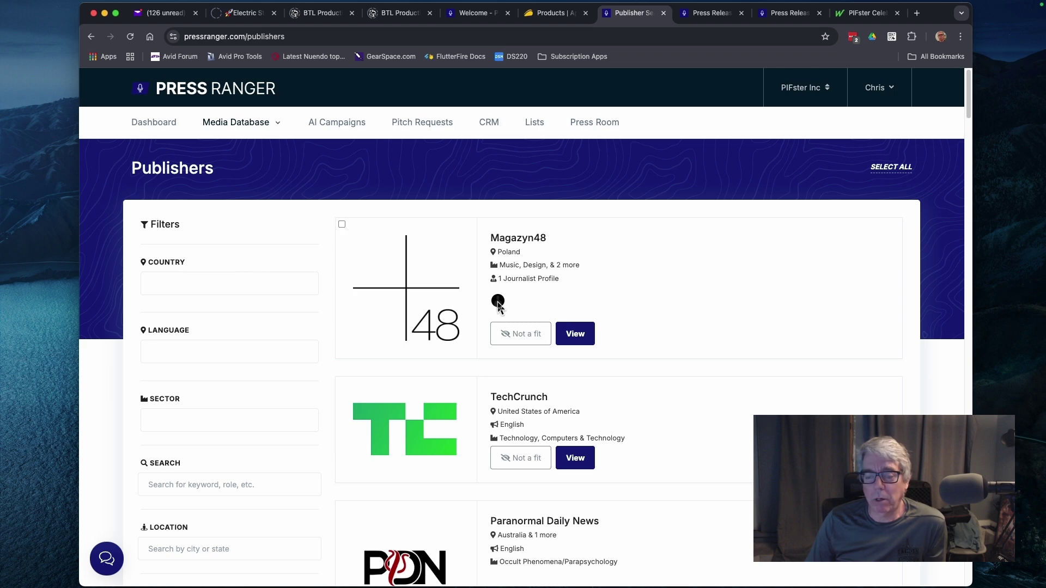
pyautogui.scroll(-5, 549, 374)
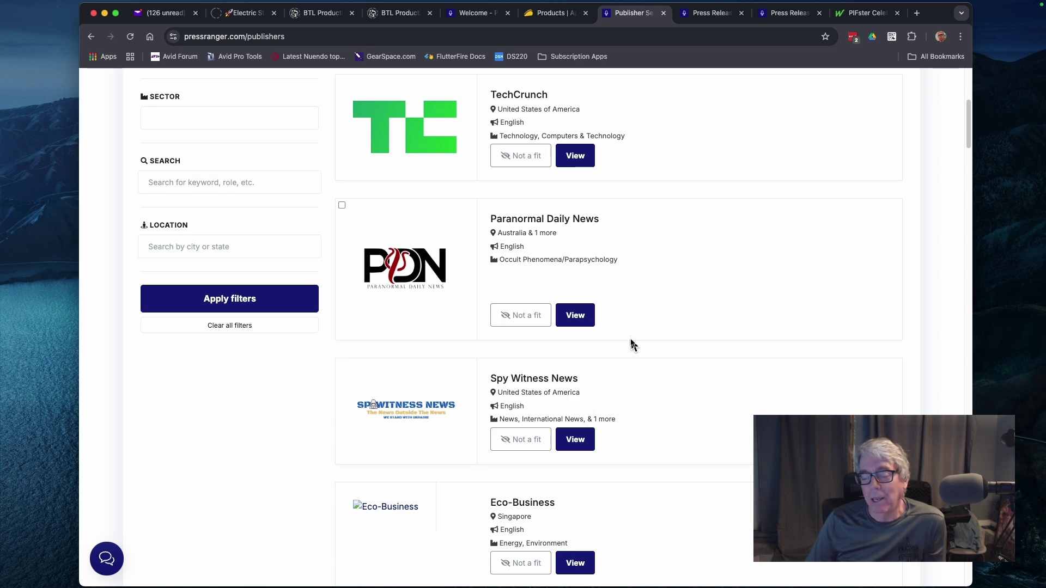
pyautogui.scroll(5, 630, 340)
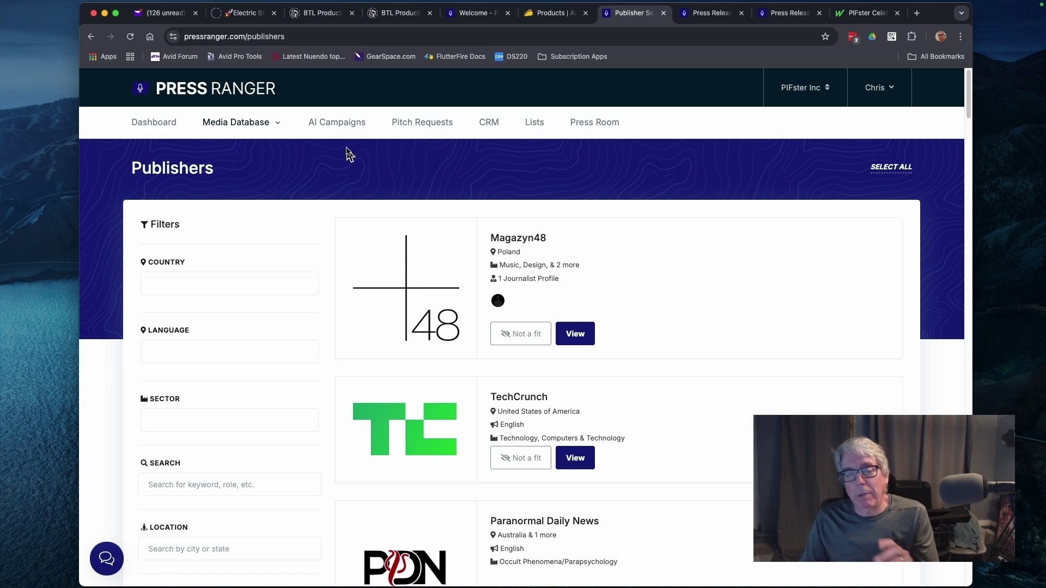
# Revisit the AI Media Campaigns overview and the Press Room's press releases and mail templates
pyautogui.click(340, 126)
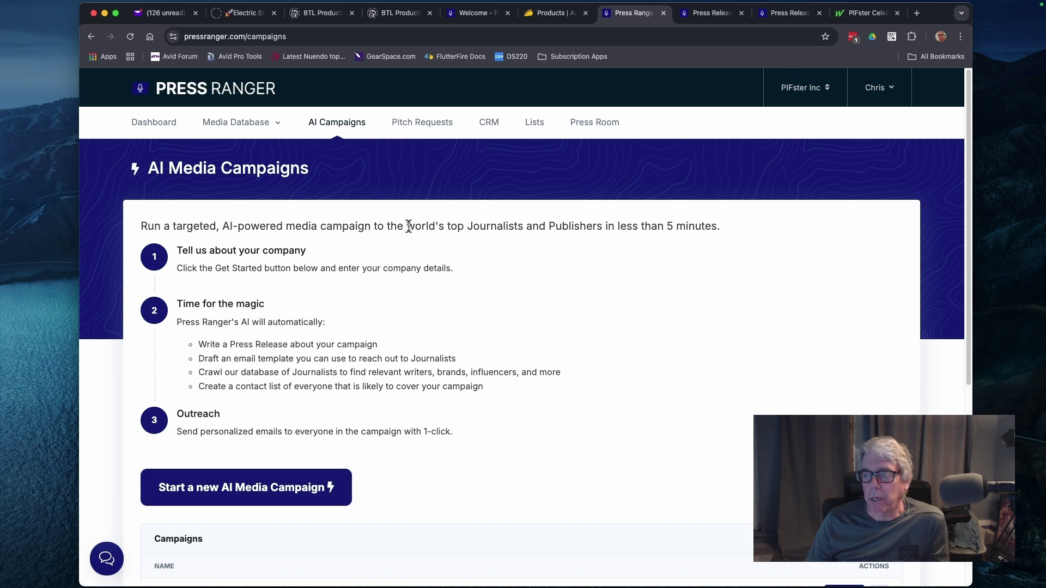
pyautogui.click(597, 126)
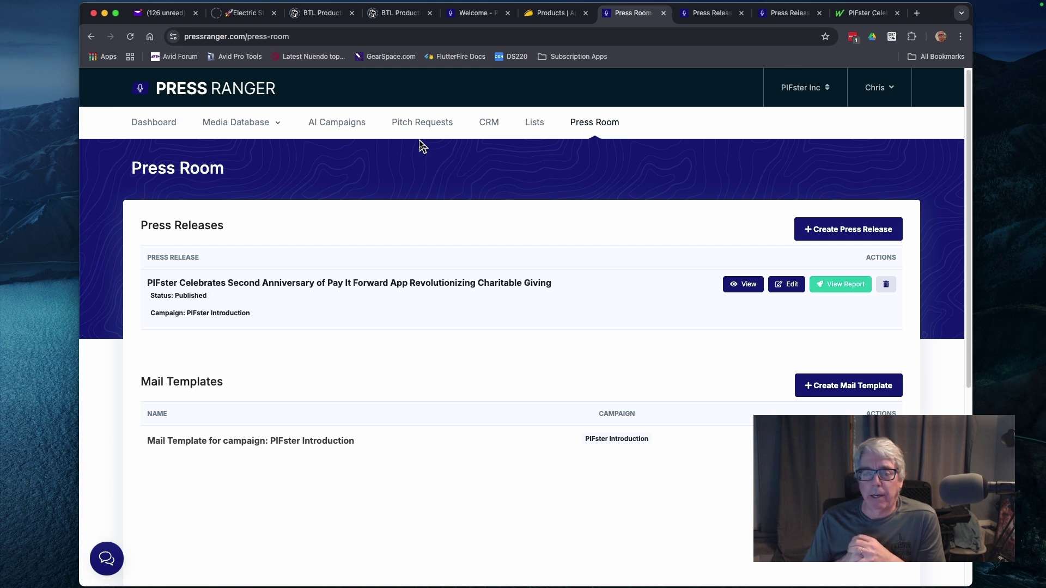
# Switch to AppSumo, return to the Press Ranger product page, and review its lifetime deal offer
pyautogui.click(550, 15)
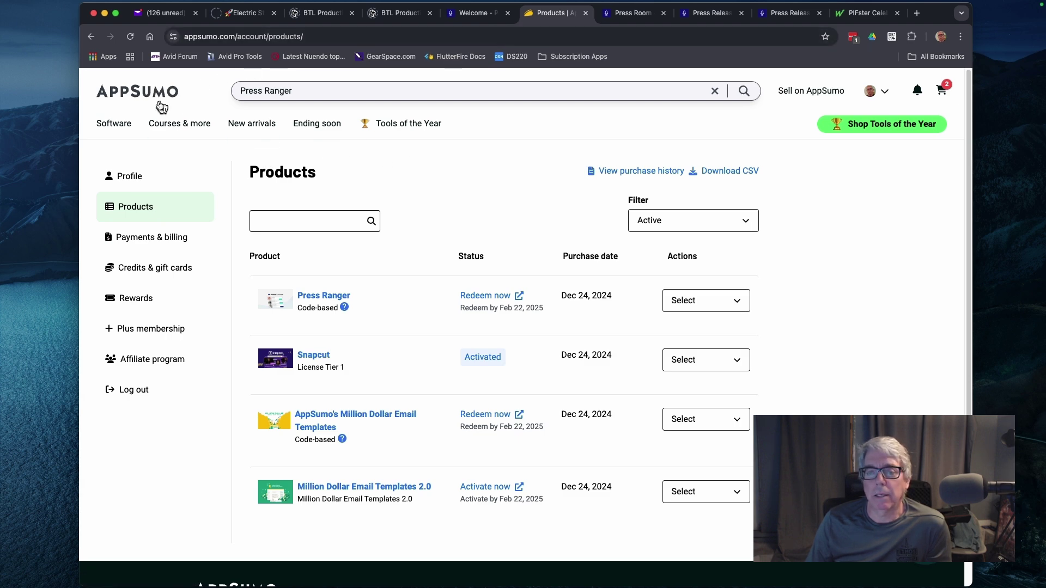
pyautogui.click(91, 36)
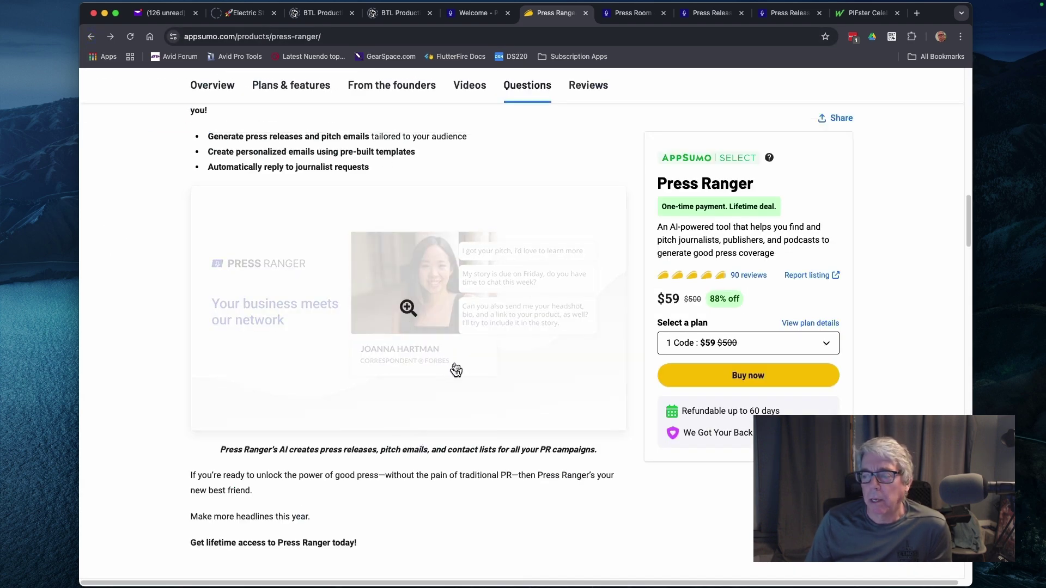
pyautogui.scroll(4, 457, 362)
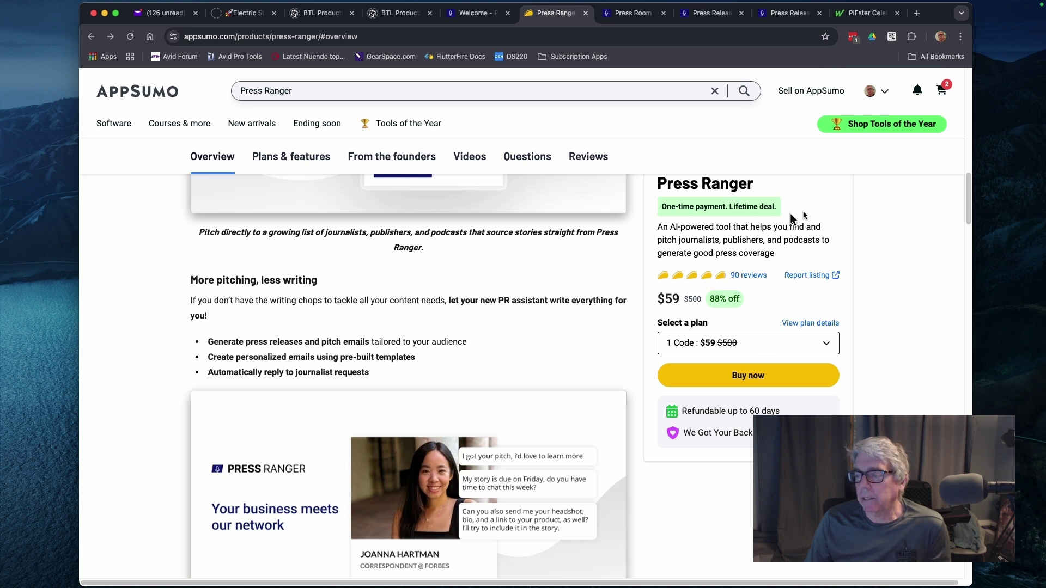
pyautogui.scroll(10, 810, 341)
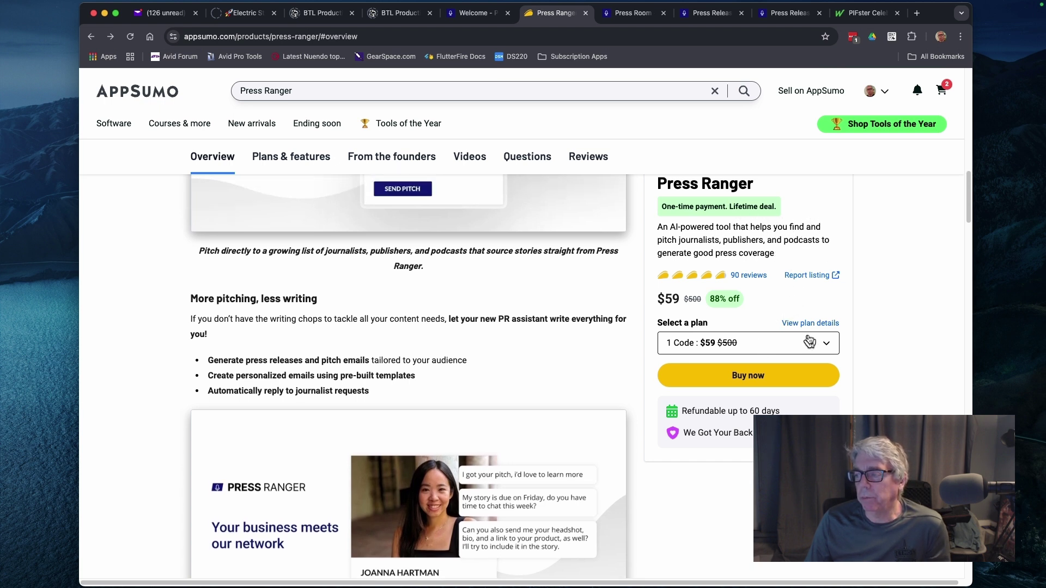
pyautogui.scroll(10, 812, 348)
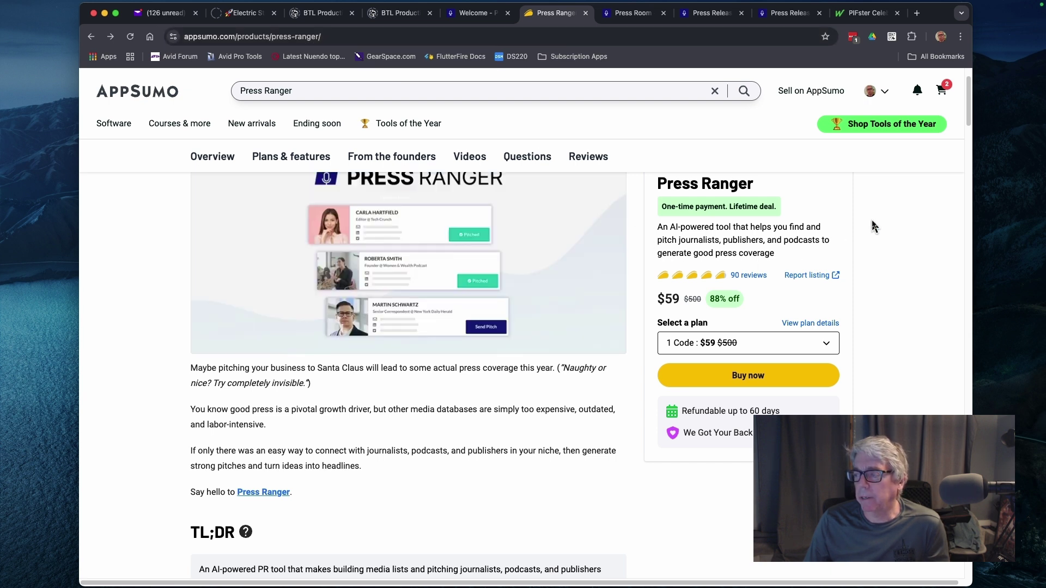
# Review the code quantities and prices offered in the plan selection for the Press Ranger deal
pyautogui.moveTo(883, 93)
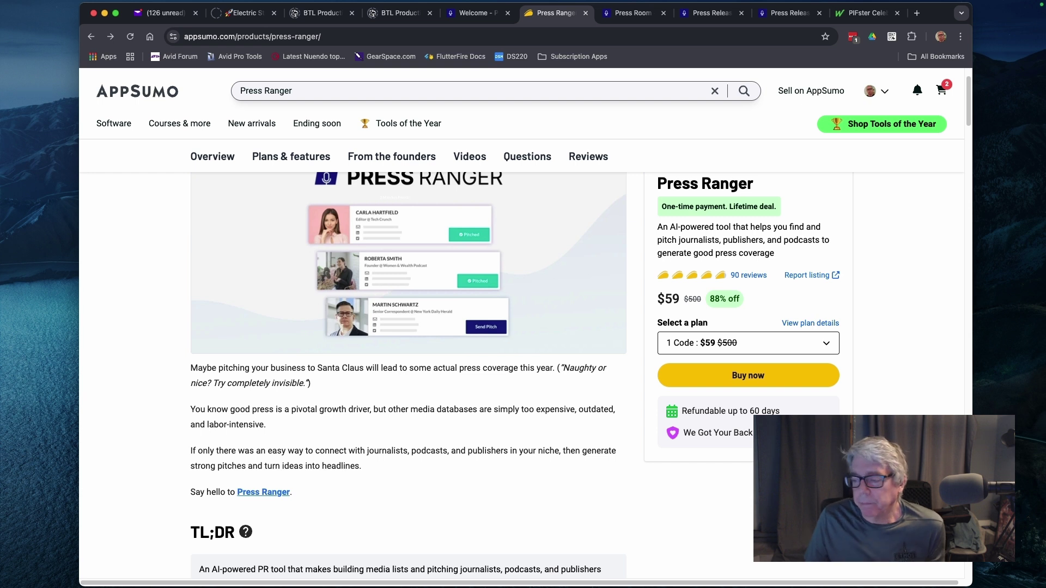
pyautogui.click(831, 349)
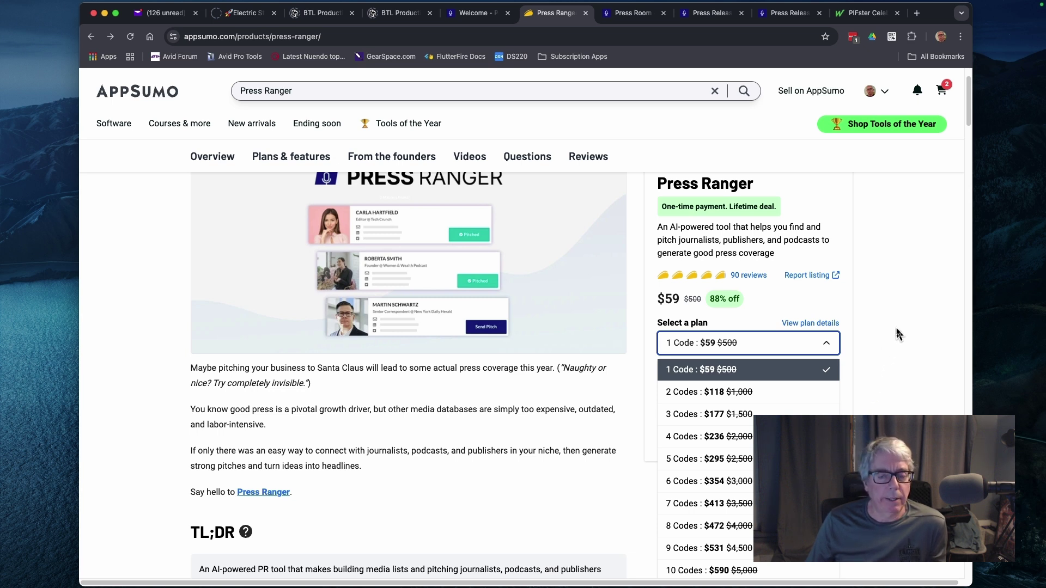
pyautogui.moveTo(438, 357)
pyautogui.scroll(2, 441, 355)
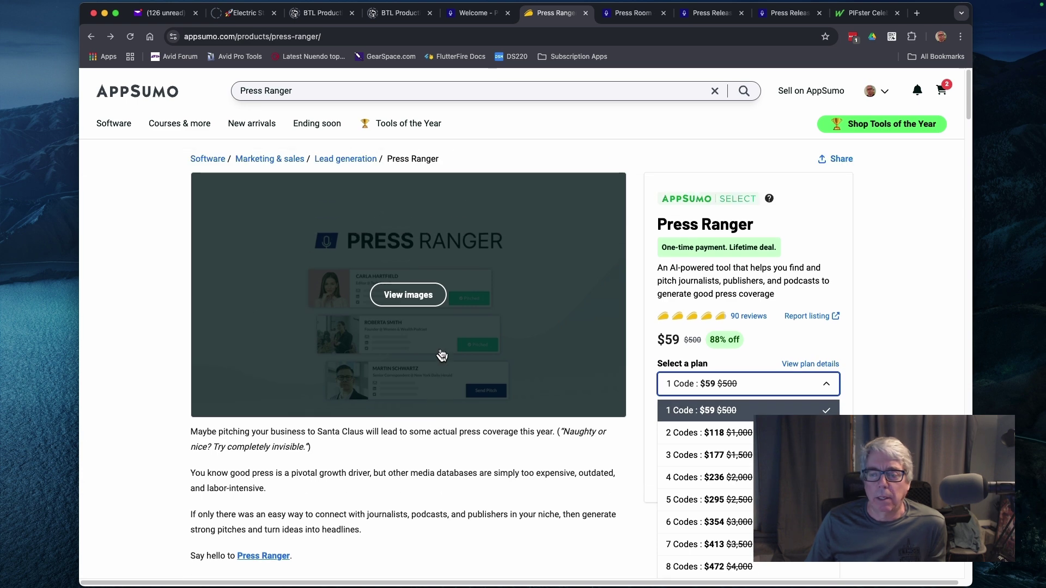